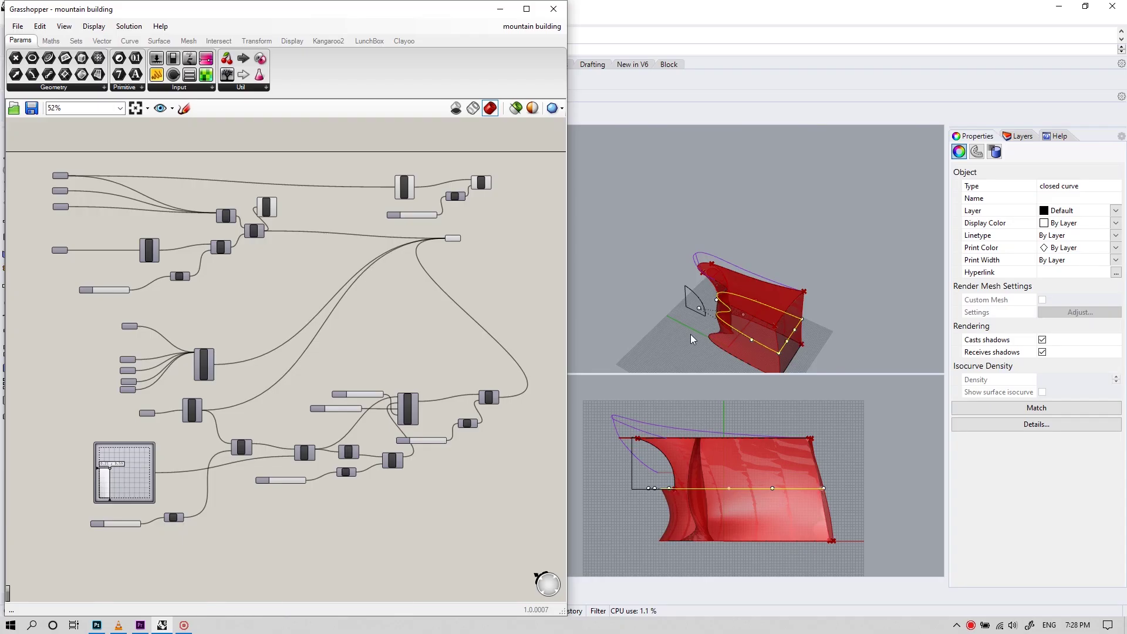
Step: Deselect the curve and orbit the Rhino model to side-on and other viewing angles
left_click(691, 339)
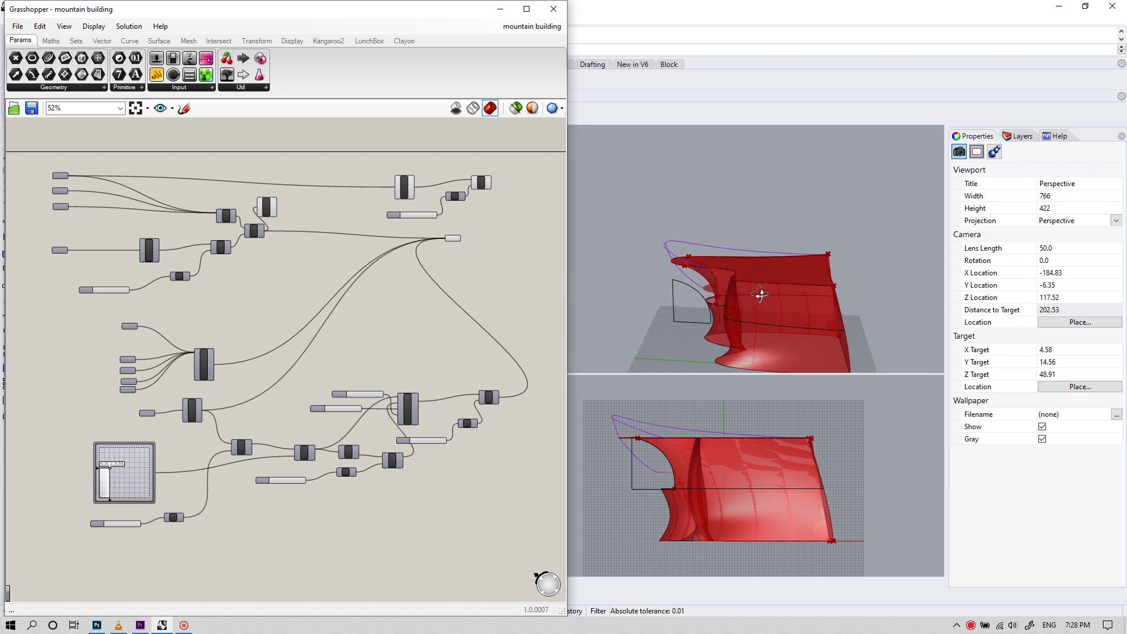
mouse_move(692, 339)
left_mouse_down()
mouse_move(779, 280)
mouse_move(334, 276)
left_mouse_up()
scroll(288, 255, "up", 3)
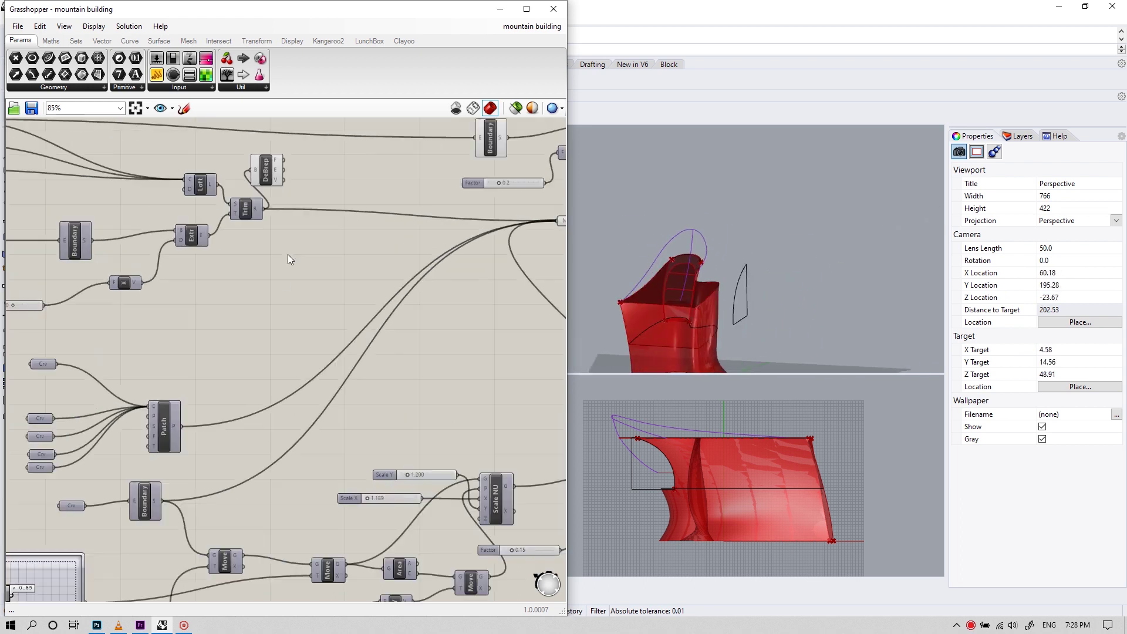
left_click_drag(661, 292, 758, 325)
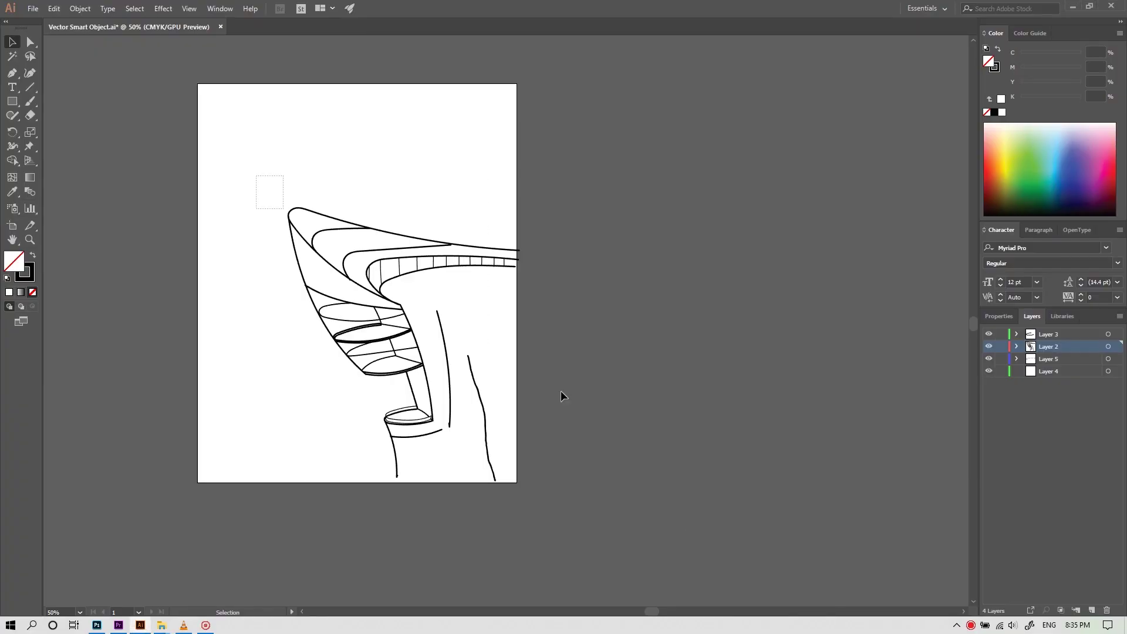
Step: Marquee-select the whole building line drawing and drag it into Photoshop's Untitled-1 canvas
left_click_drag(561, 395, 690, 528)
left_click_drag(388, 312, 148, 625)
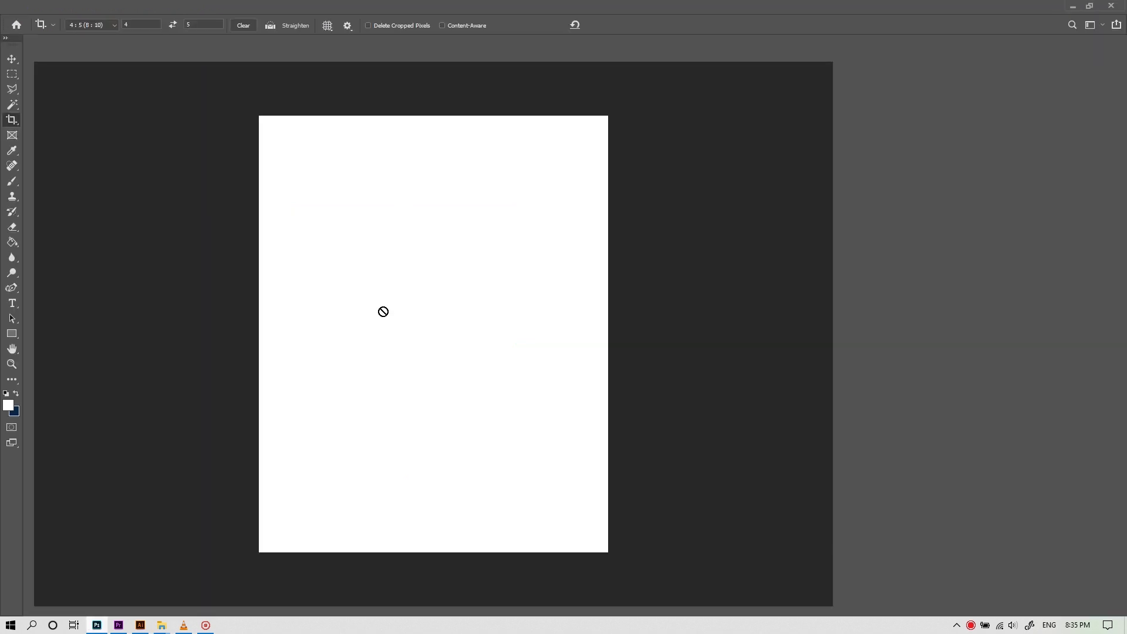
left_click_drag(99, 626, 442, 393)
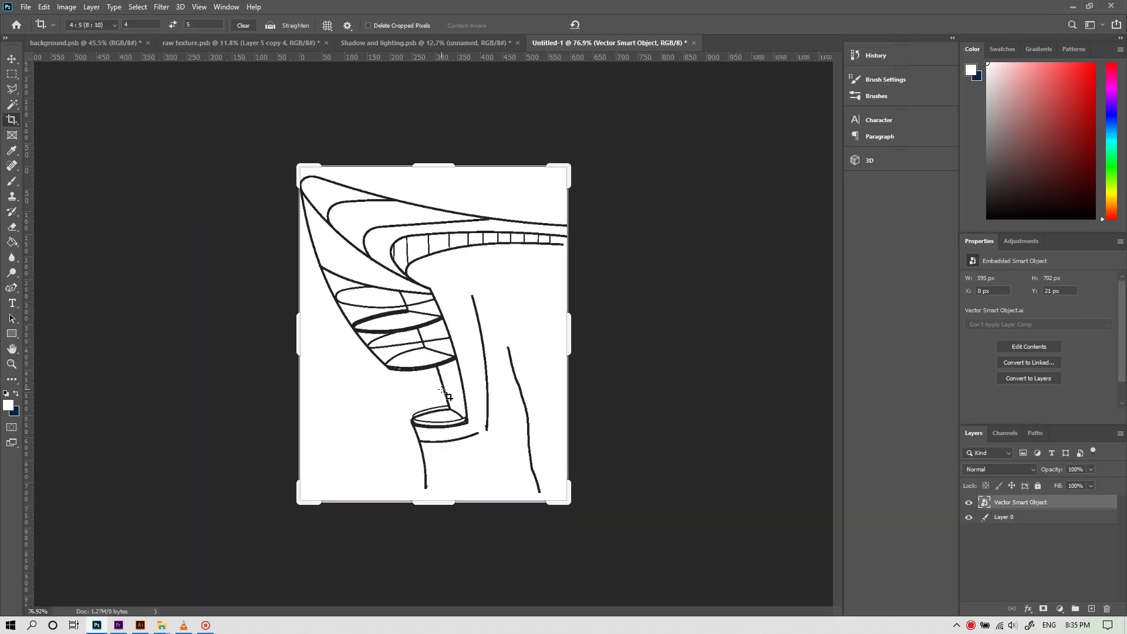
Step: Commit the placed line drawing and scale it down to about 43%
key("Return")
scroll(441, 377, "down", 2)
key("ctrl+t")
mouse_move(326, 205)
left_mouse_down()
mouse_move(418, 315)
mouse_move(378, 226)
left_mouse_up()
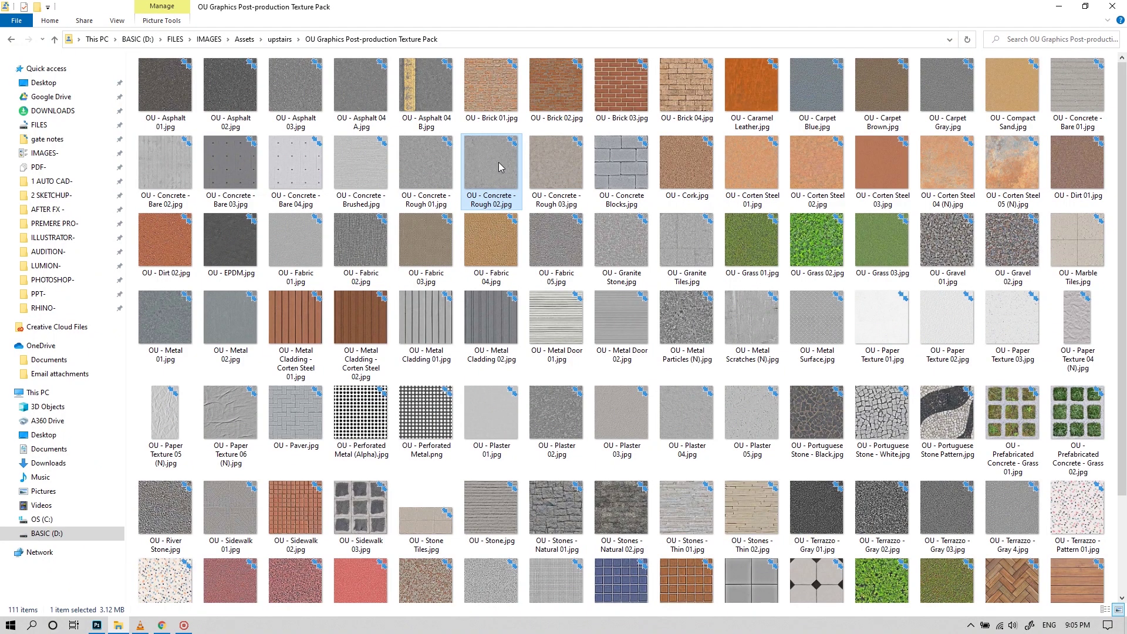
mouse_move(462, 209)
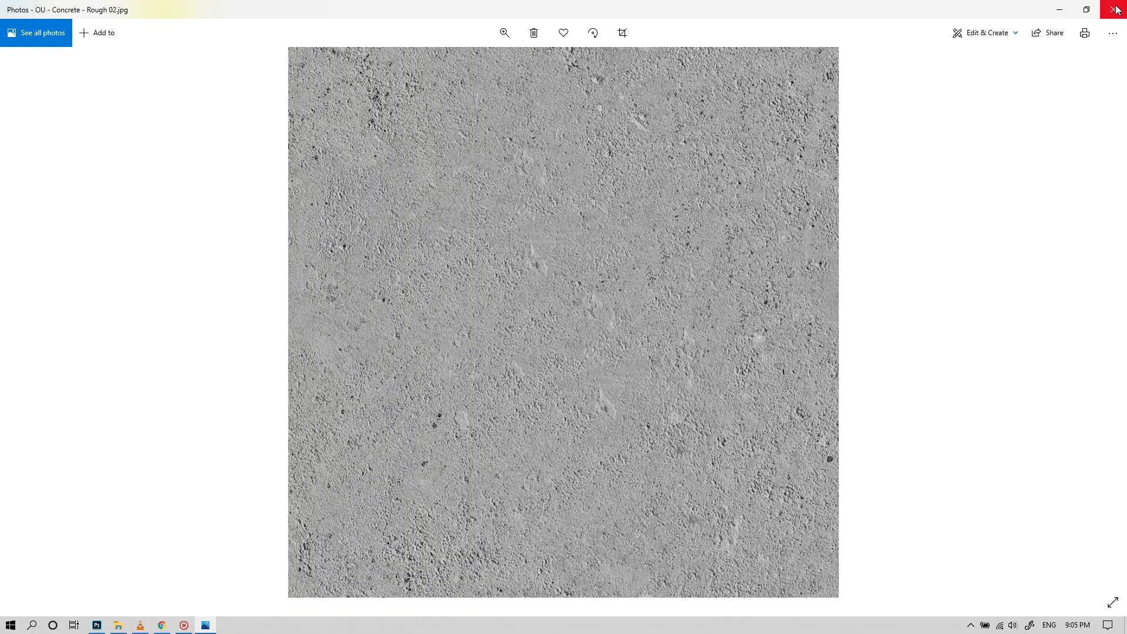
Step: Close the image preview, search for concrete textures and preview a concrete wall texture
left_click(1117, 9)
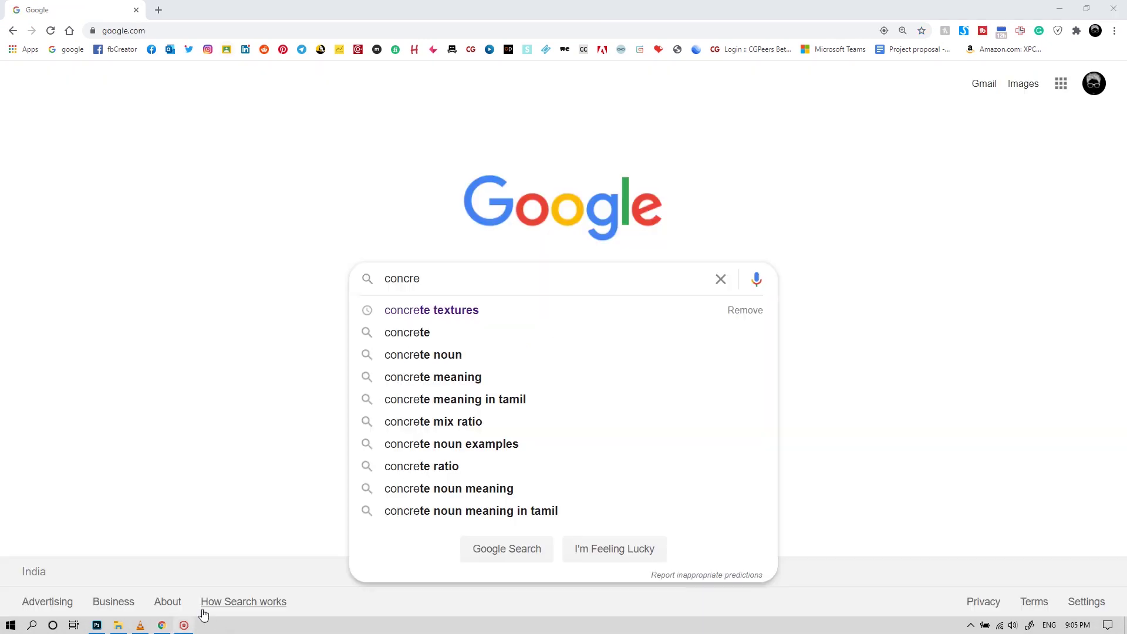
left_click(451, 310)
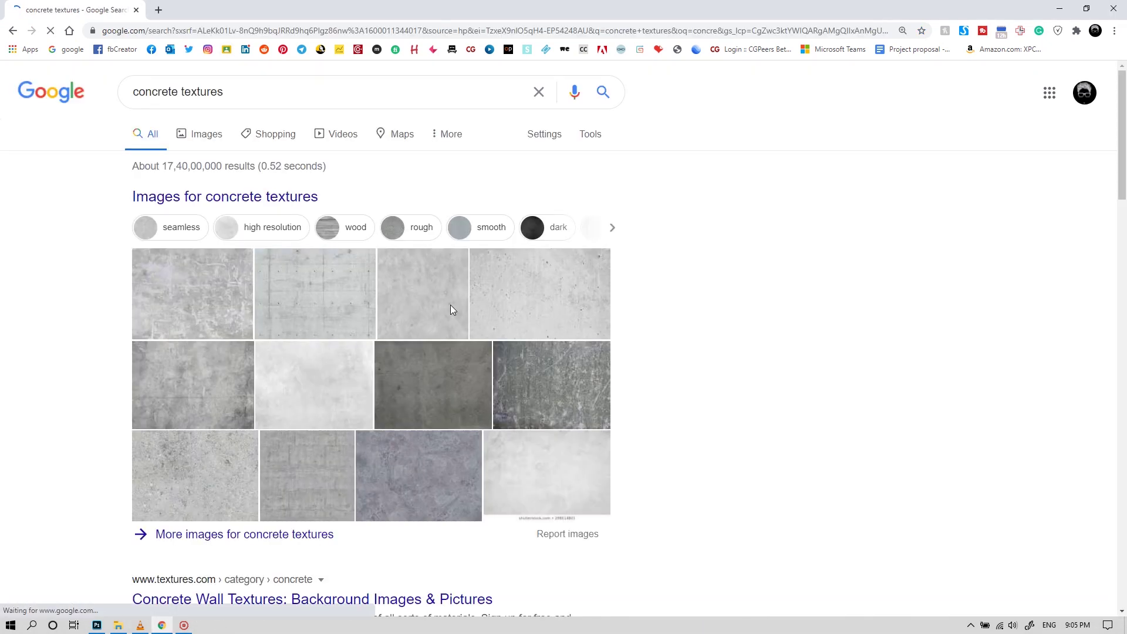
left_click(195, 282)
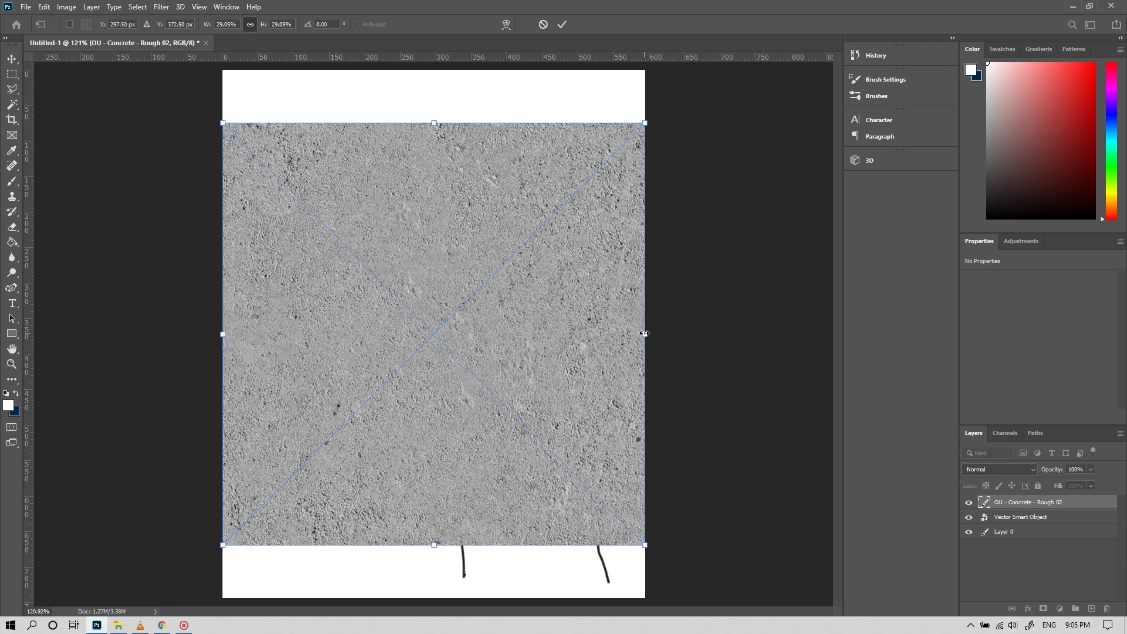
Step: Shrink the concrete texture to a small square and position it on the page
left_click_drag(645, 334, 288, 350)
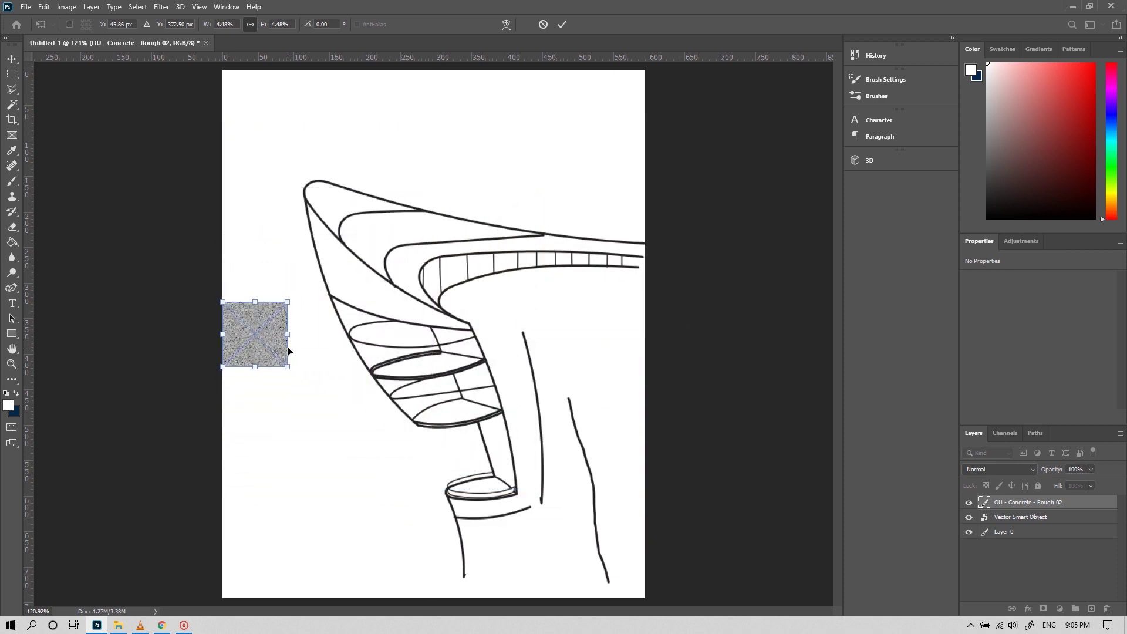
key("Return")
left_click_drag(282, 347, 505, 339)
Step: Merge the five concrete tile layers into one smart object strip for Hue/Saturation
left_click(1063, 567, "shift")
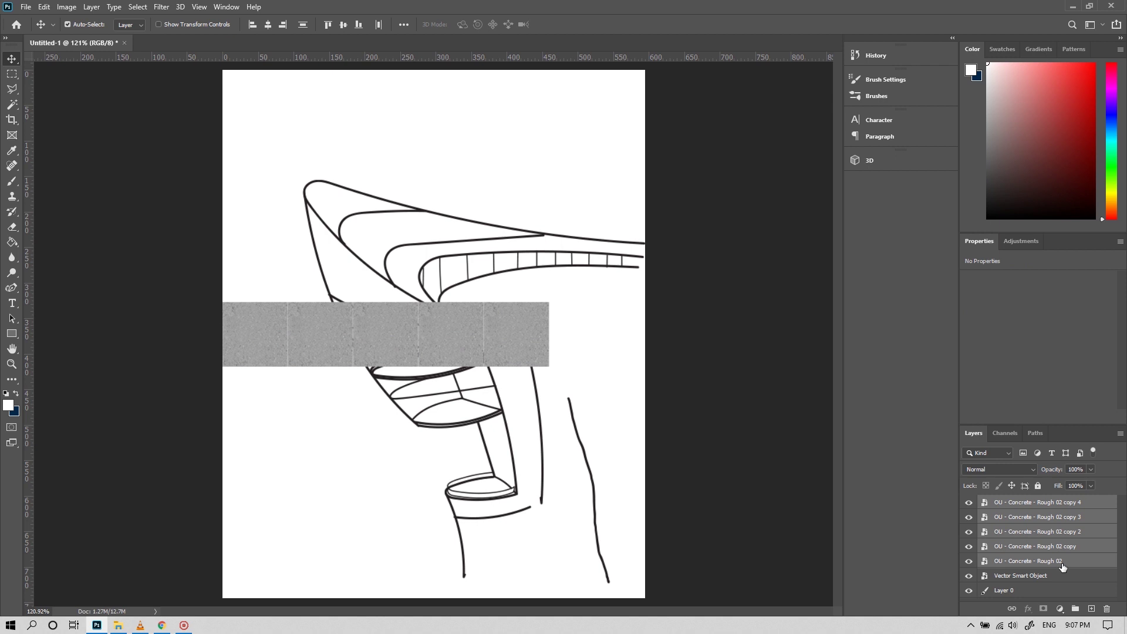
key("ctrl+e")
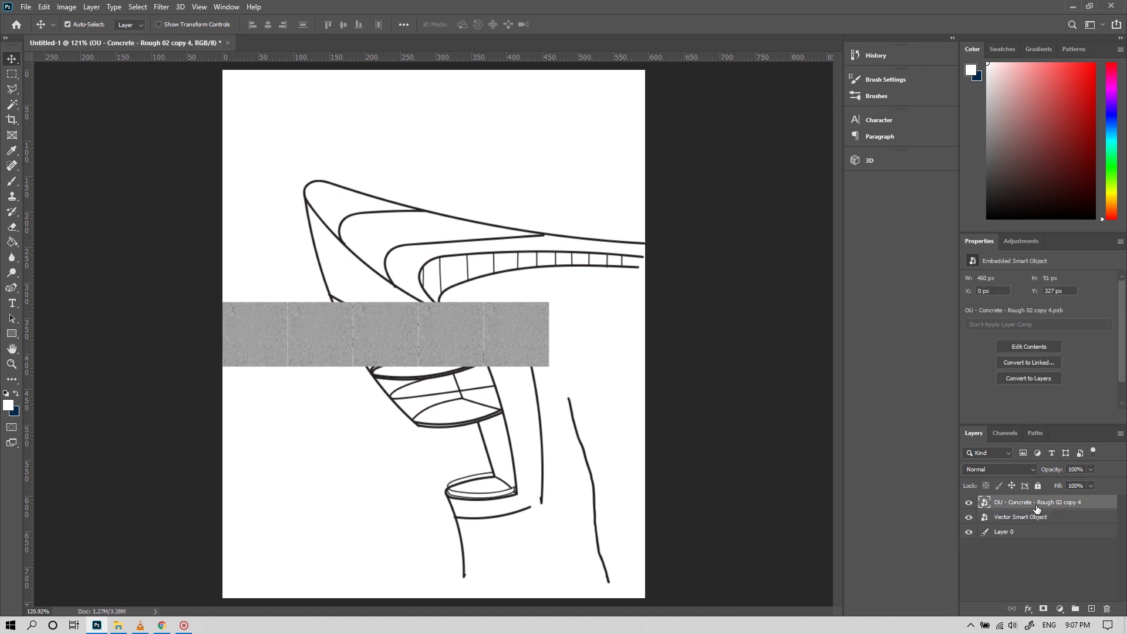
key("ctrl+u")
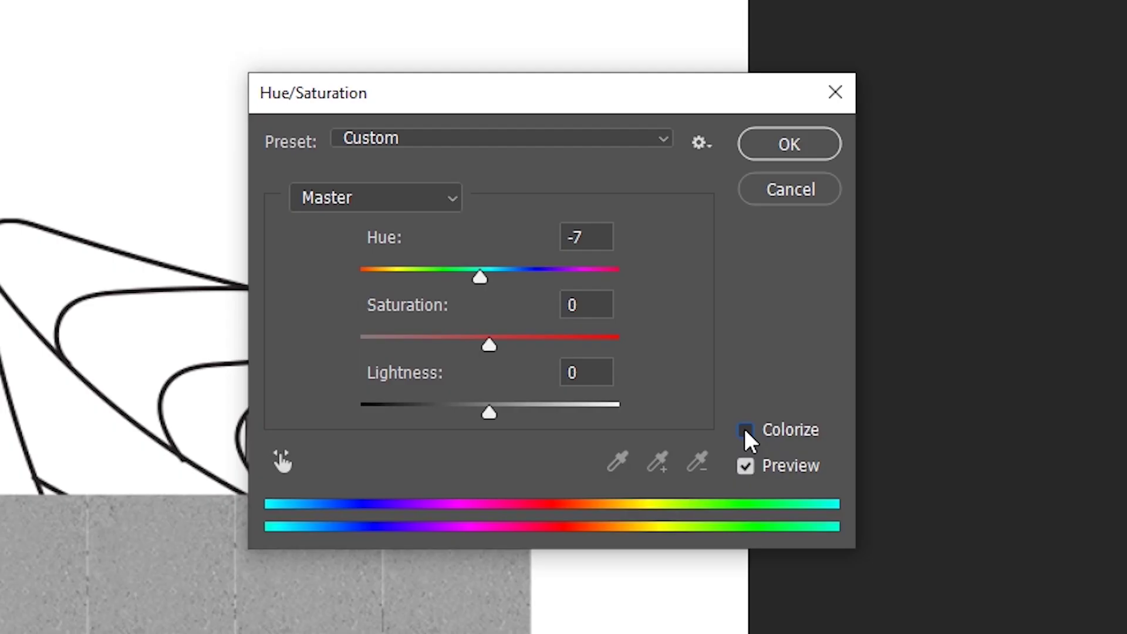
Step: Colorize the concrete strip with Hue 213, Saturation 16, Lightness -37
left_click(644, 273)
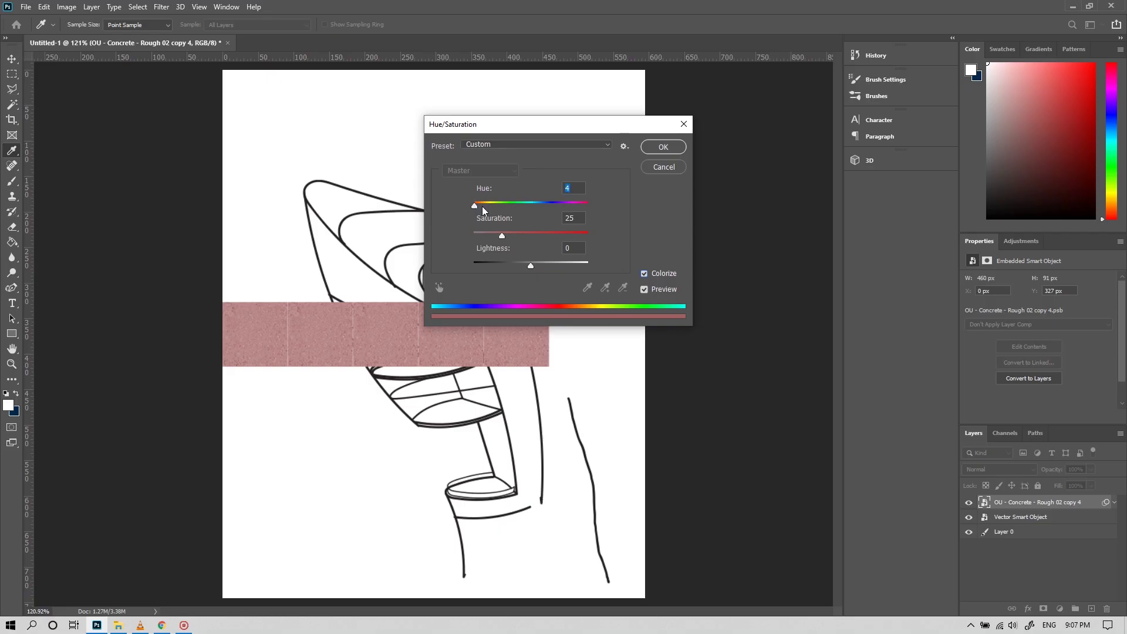
mouse_move(482, 207)
left_mouse_down()
mouse_move(579, 208)
mouse_move(526, 213)
mouse_move(543, 210)
mouse_move(491, 236)
mouse_move(511, 266)
left_mouse_up()
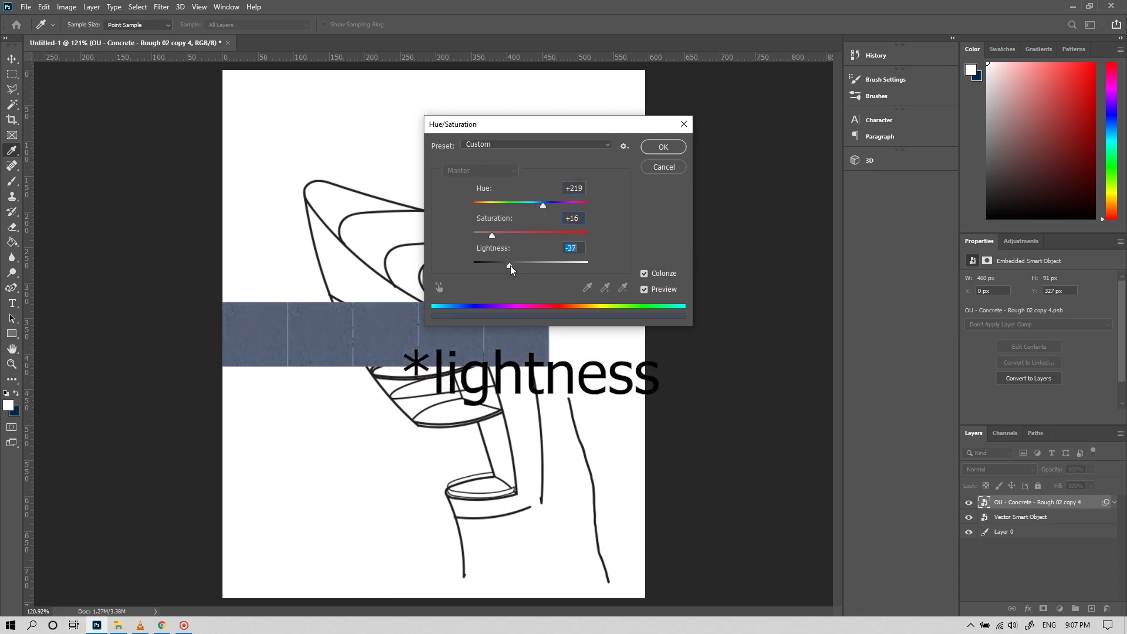
left_click(539, 206)
left_click(491, 237)
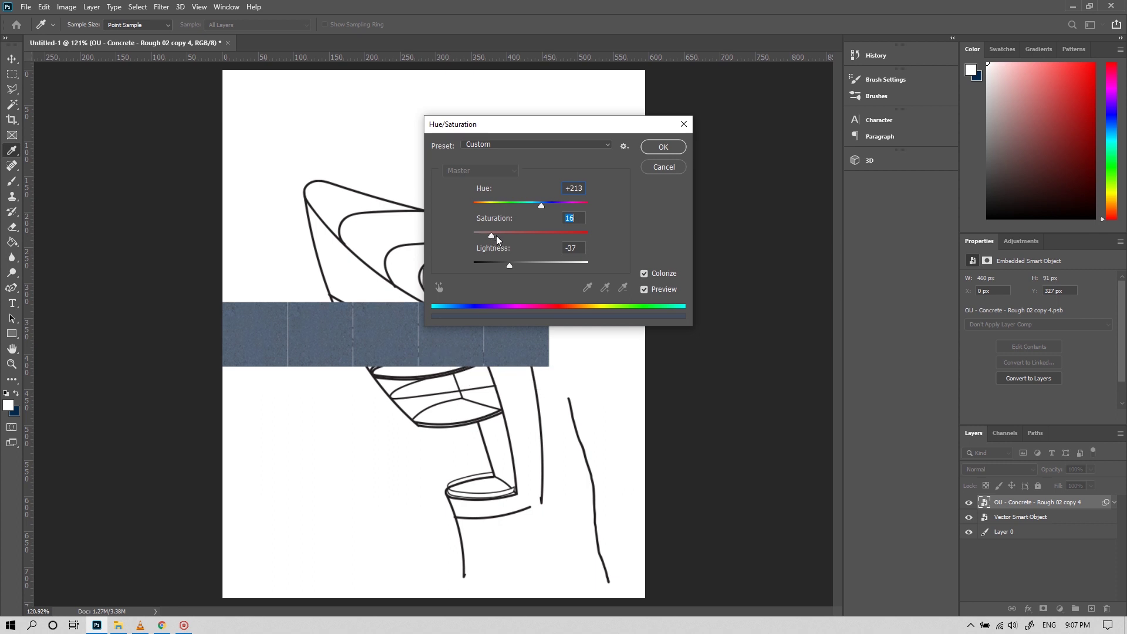
left_click(664, 147)
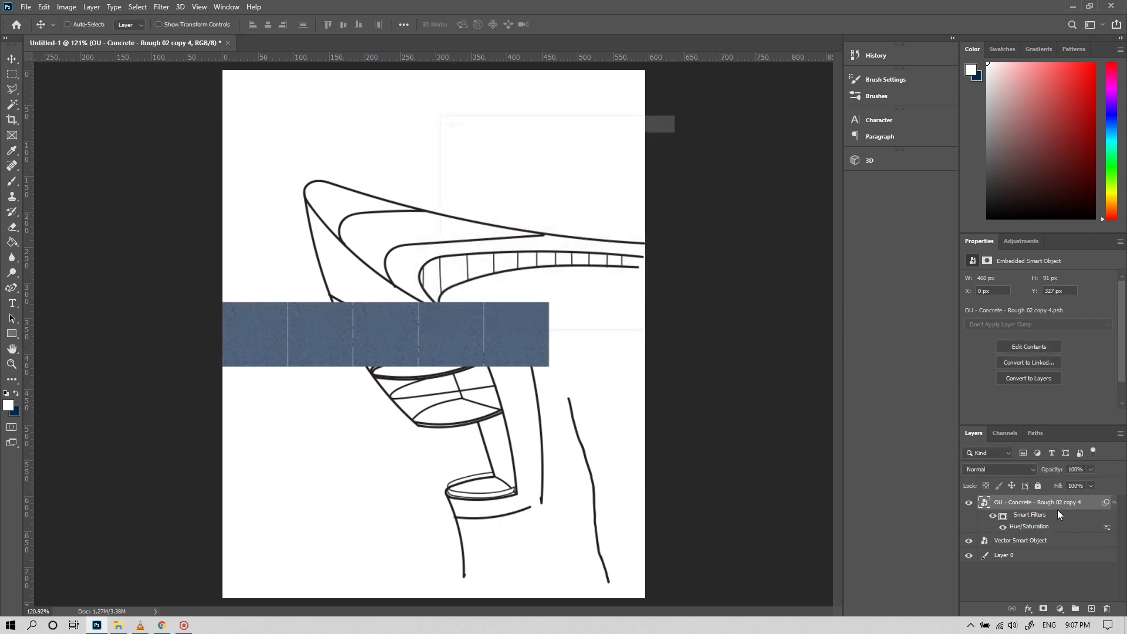
Step: Apply Levels with midtones 0.70 and output black 32, then reopen that smart filter
key("ctrl+l")
left_click_drag(526, 252, 546, 252)
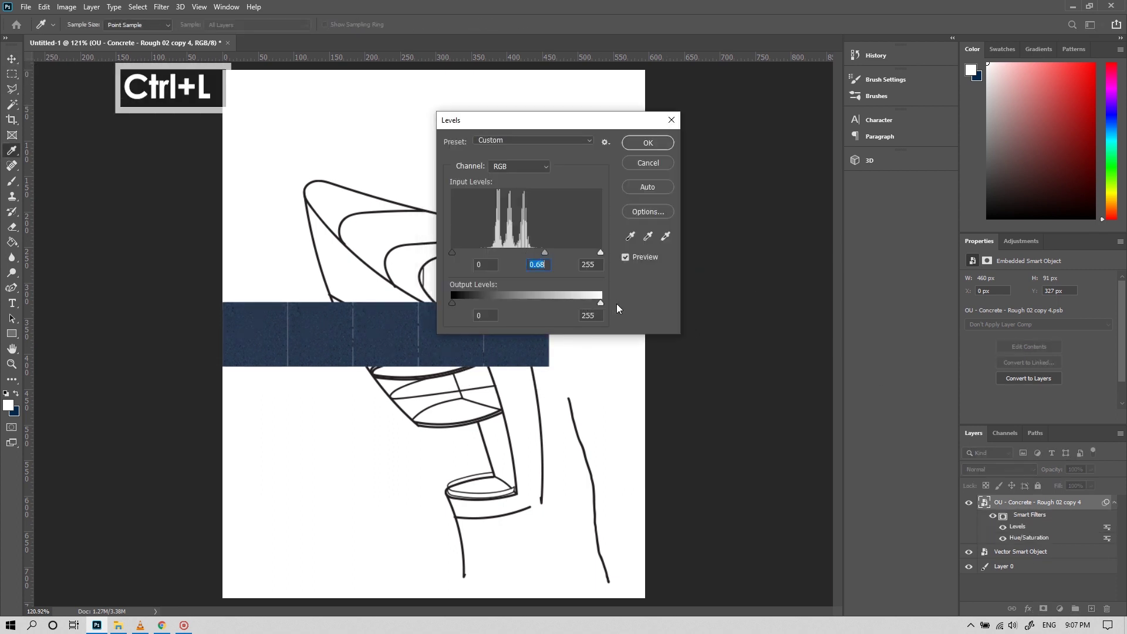
left_click_drag(451, 303, 471, 302)
mouse_move(543, 253)
left_mouse_down()
mouse_move(528, 254)
mouse_move(543, 254)
left_mouse_up()
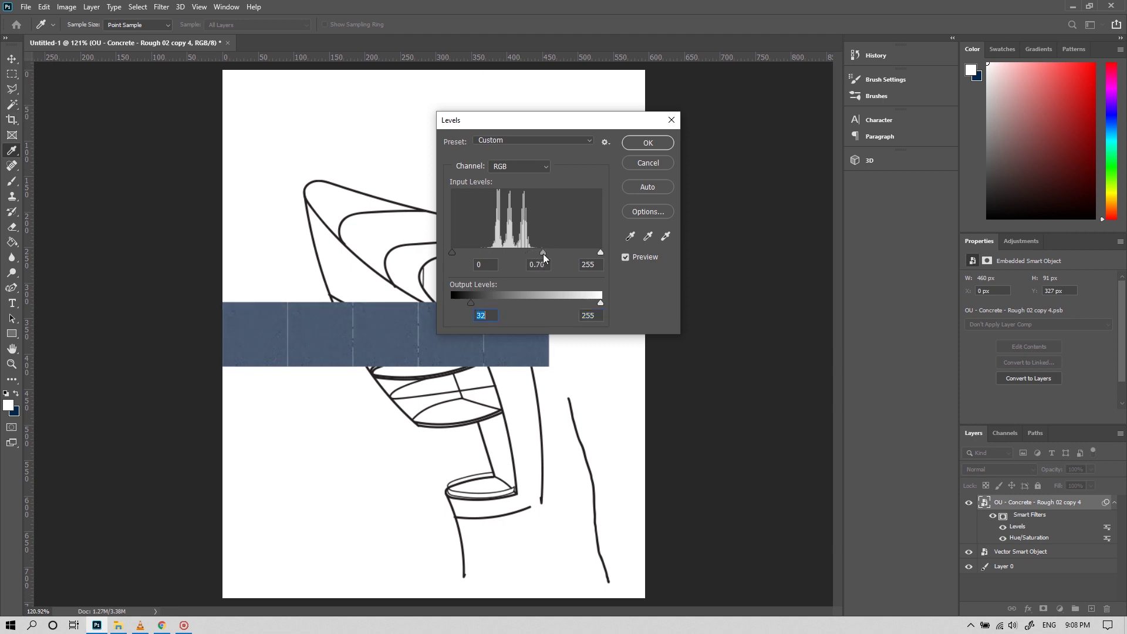
left_click(651, 143)
right_click(988, 503)
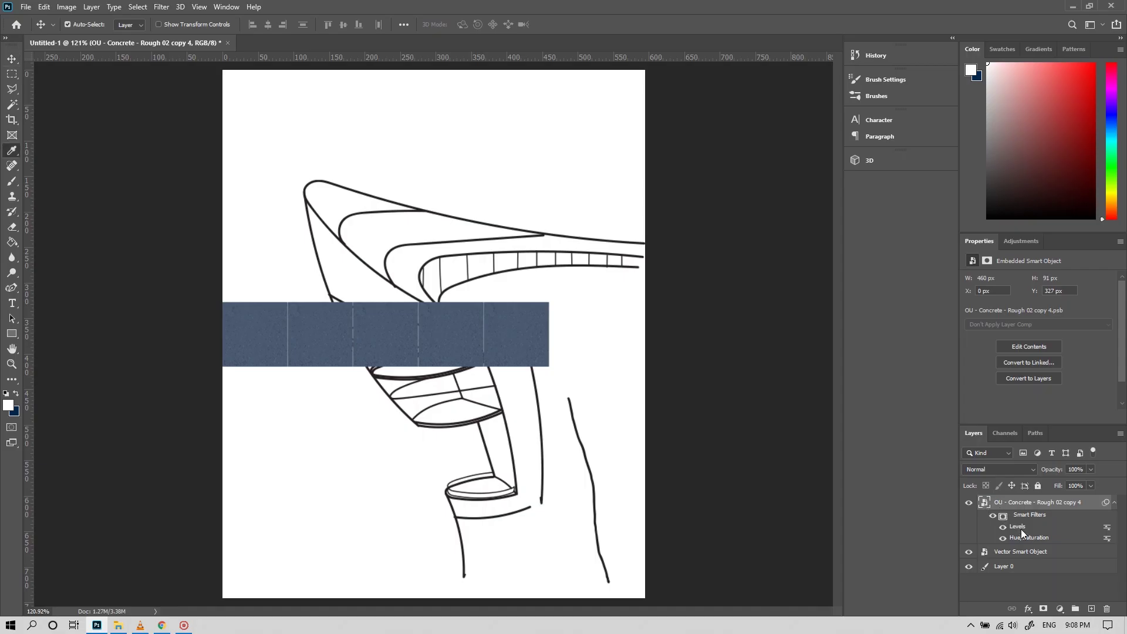
double_click(1021, 529)
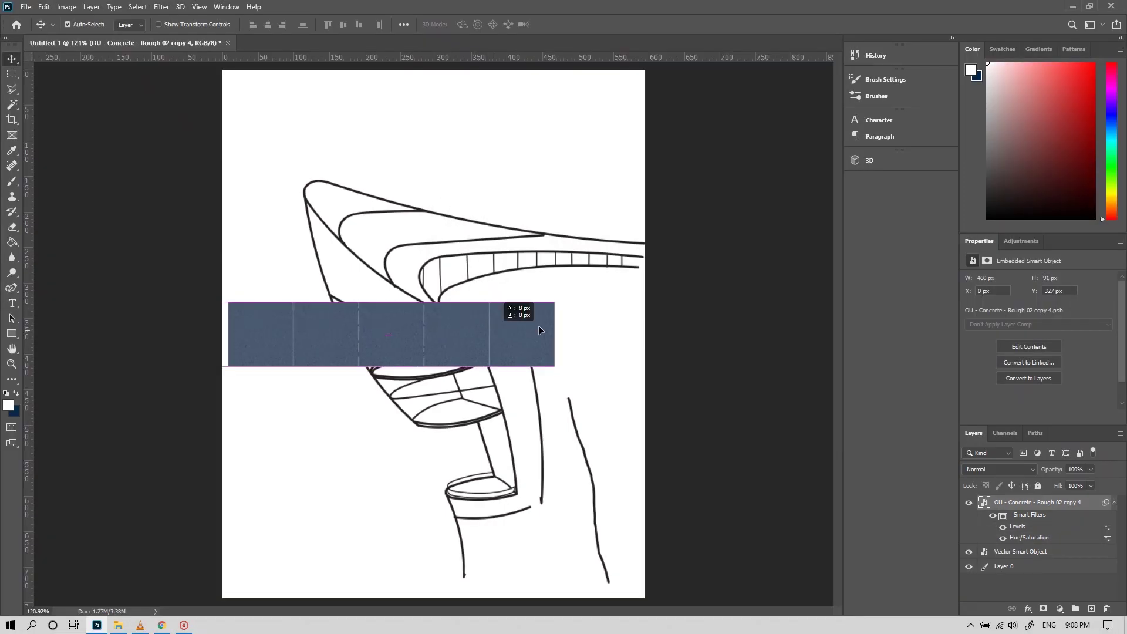
Step: Move the blue strip up-right and trace the column beside the stairs into a selection
mouse_move(536, 317)
left_mouse_down()
mouse_move(541, 283)
mouse_move(500, 259)
left_mouse_up()
key("p")
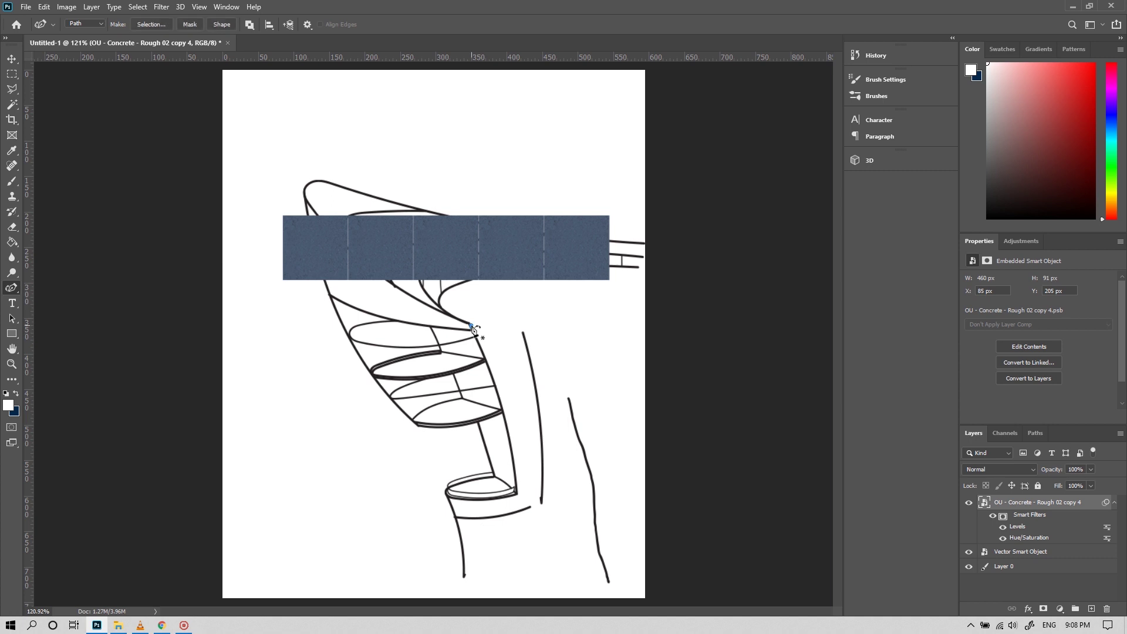
left_click(541, 502)
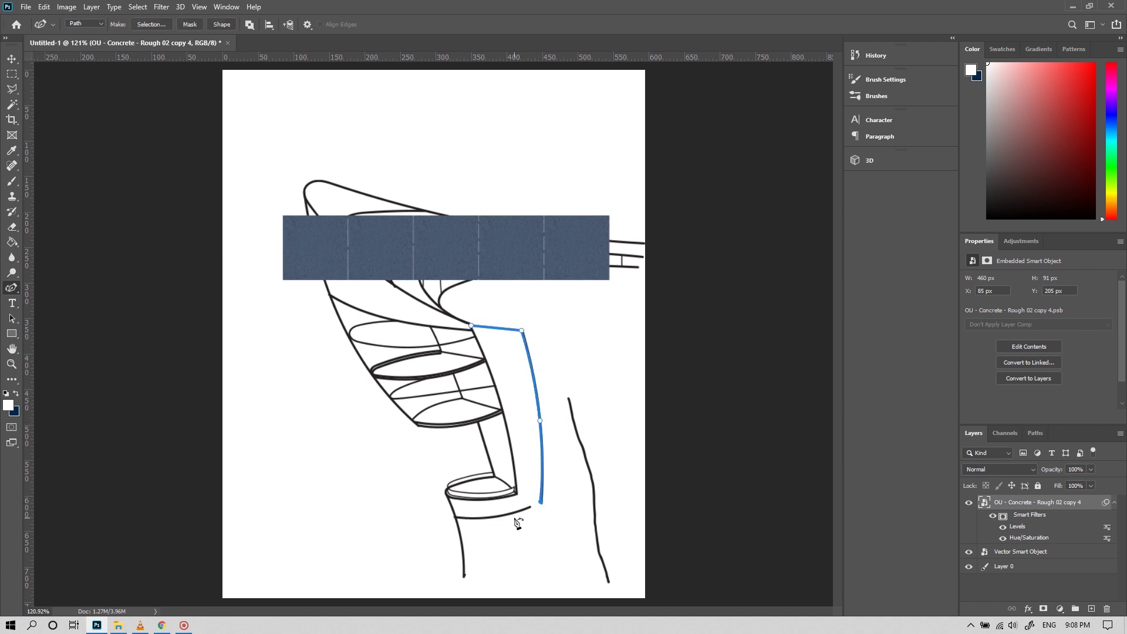
left_click(518, 508)
left_click(501, 410)
right_click(522, 379)
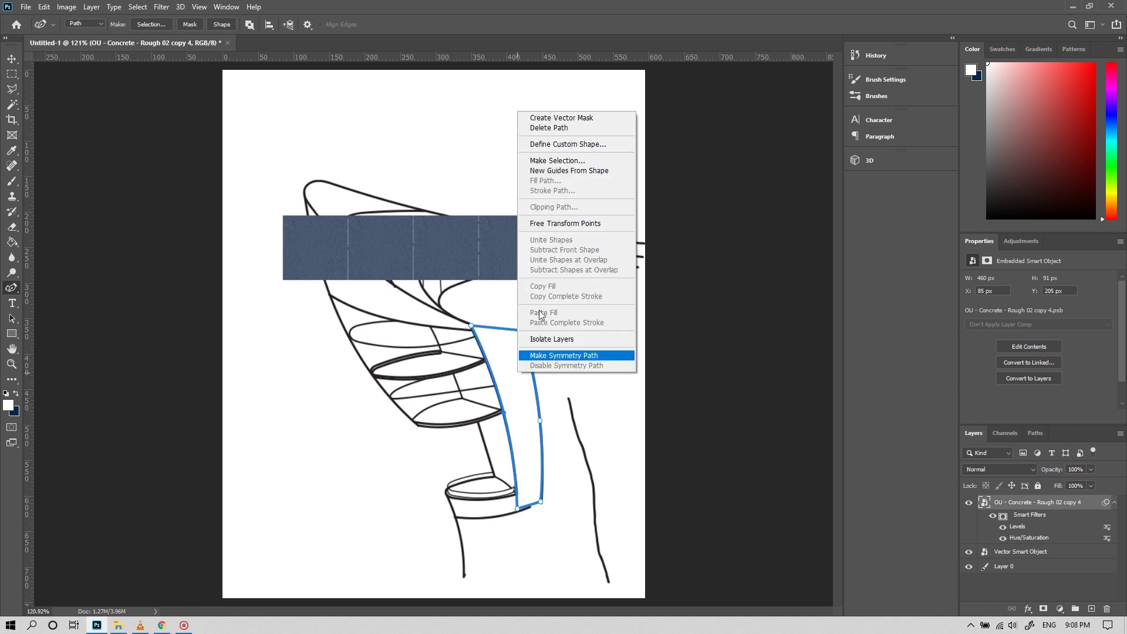
left_click(586, 161)
left_click(624, 169)
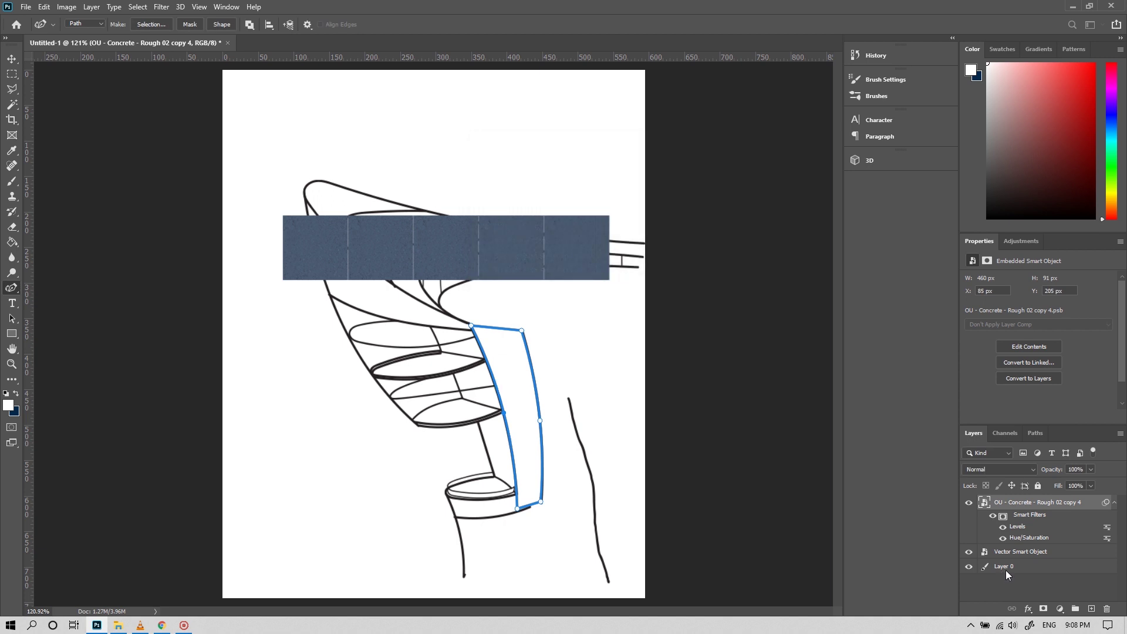
Step: Fill the column selection with grey on a new layer and deselect
left_click(1076, 608)
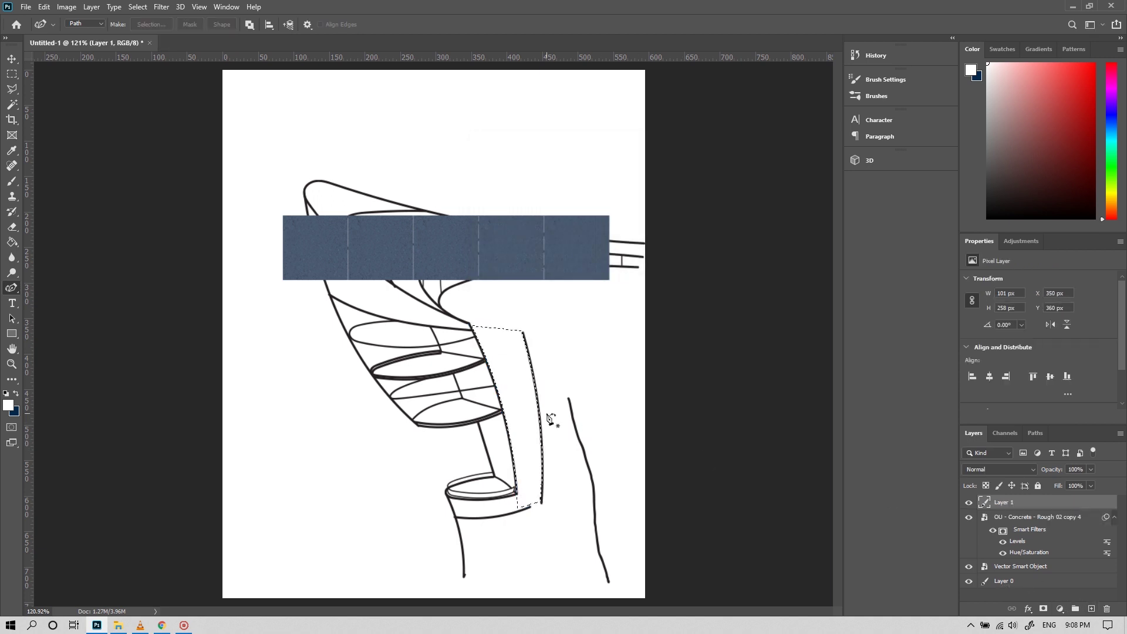
key("g")
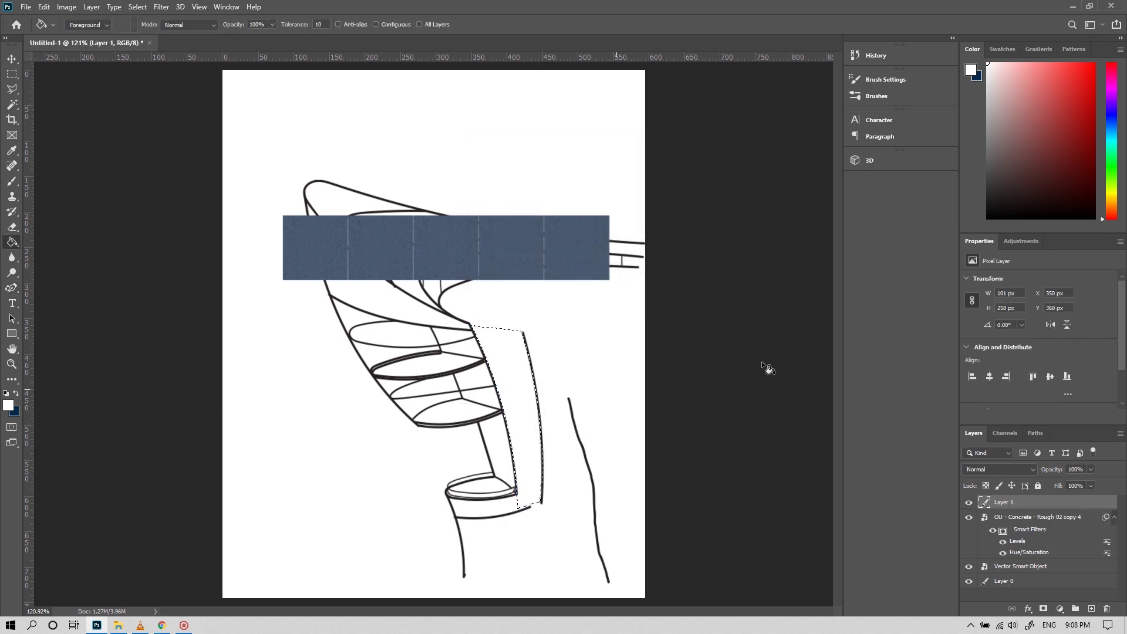
left_click(513, 413)
key("ctrl+d")
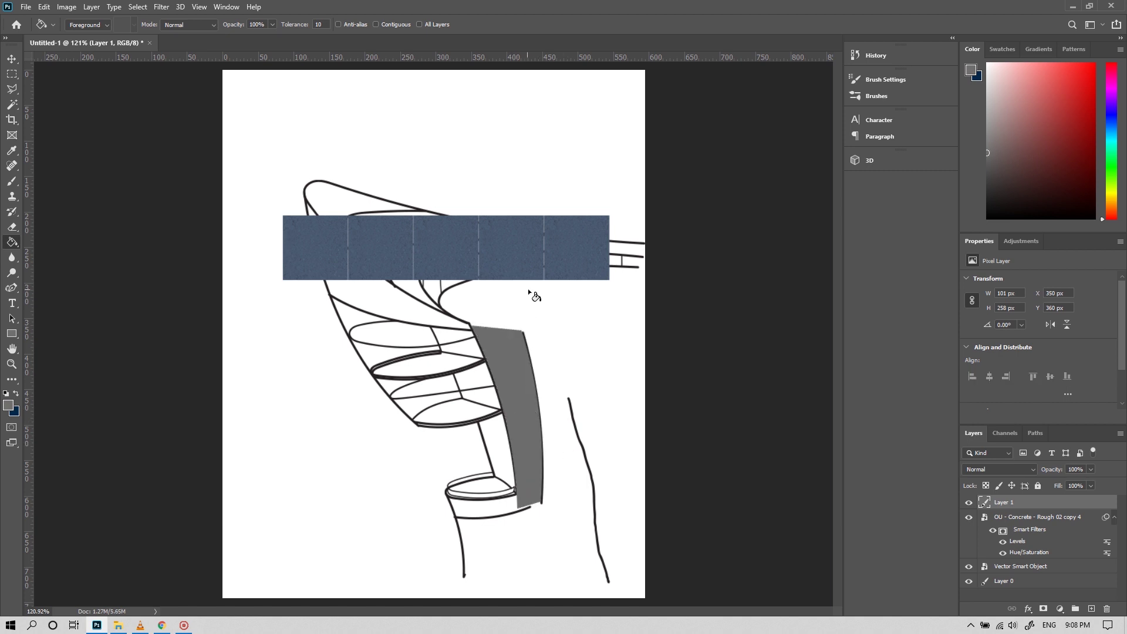
key("v")
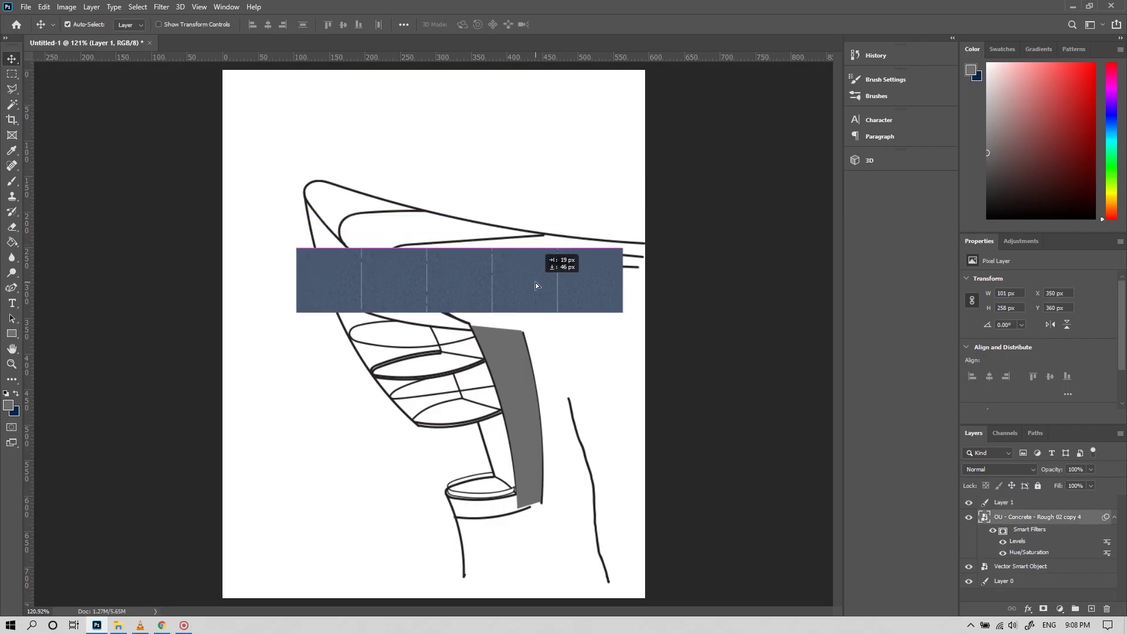
Step: Rotate the concrete upright, shrink it to the strip's width and move it below the drawing
key("ctrl+t")
mouse_move(633, 316)
left_mouse_down()
mouse_move(636, 330)
mouse_move(534, 448)
left_mouse_up()
left_click_drag(494, 323, 523, 379)
left_click_drag(432, 218, 453, 262)
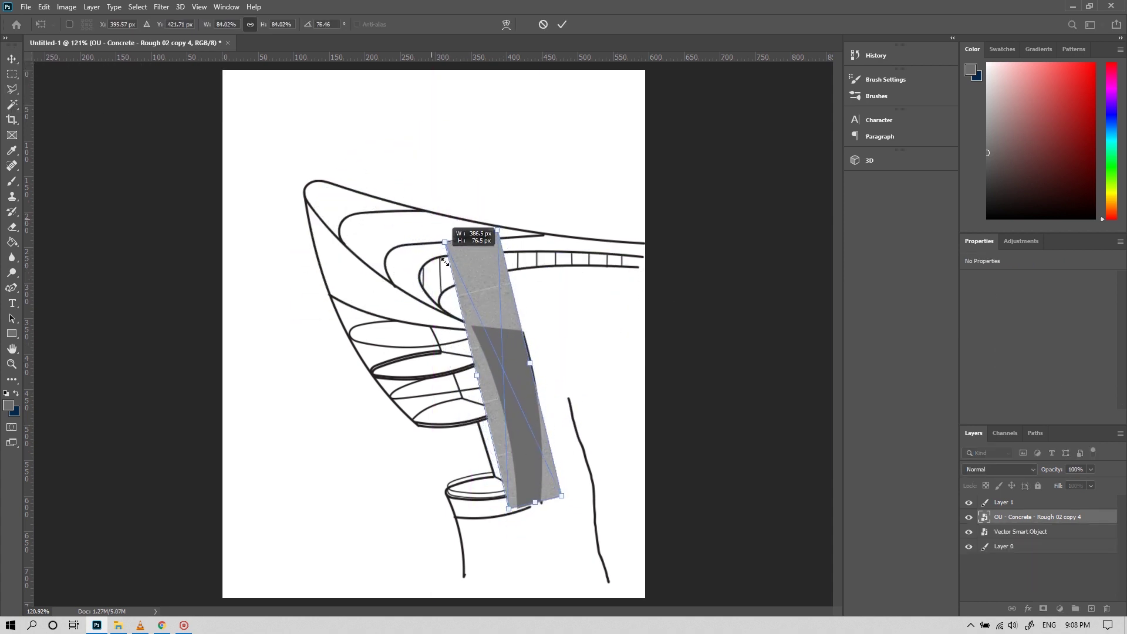
left_click_drag(483, 309, 497, 335)
key("Return")
key("ctrl+bracketleft")
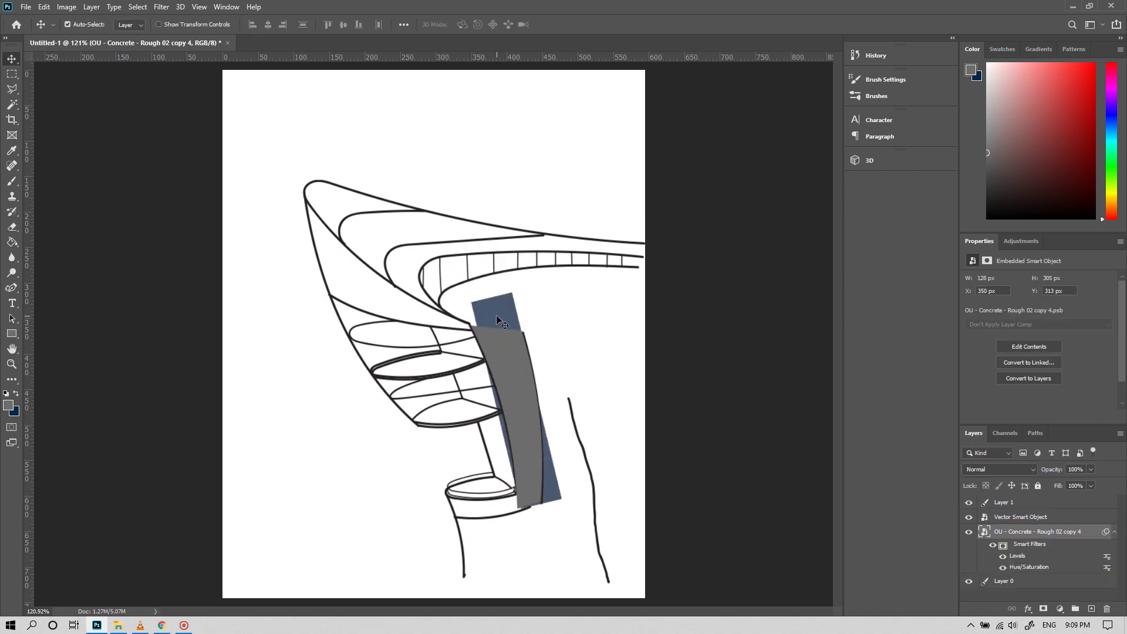
Step: Warp the concrete texture to bow along the curved column
key("ctrl+t")
right_click(497, 317)
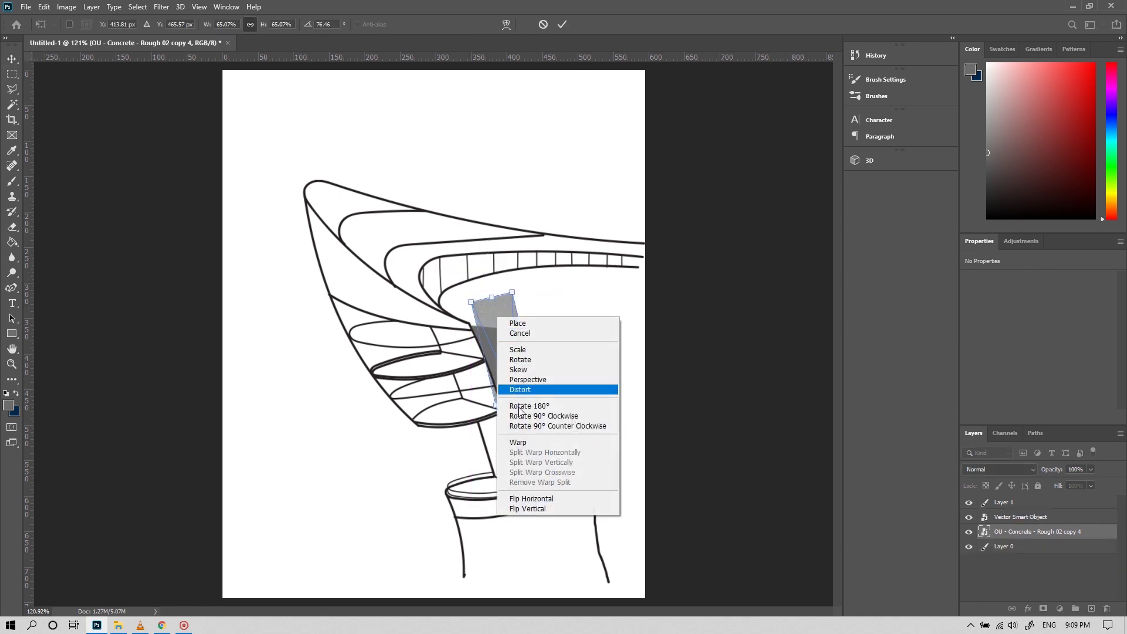
left_click(523, 444)
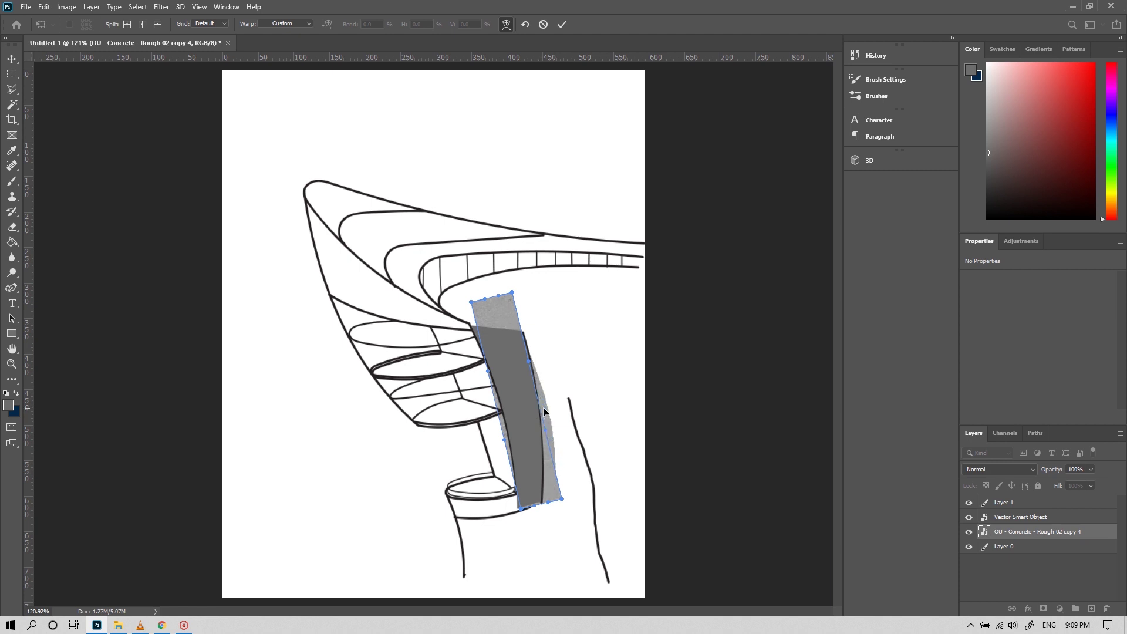
left_click_drag(542, 409, 520, 408)
left_click_drag(506, 310, 508, 316)
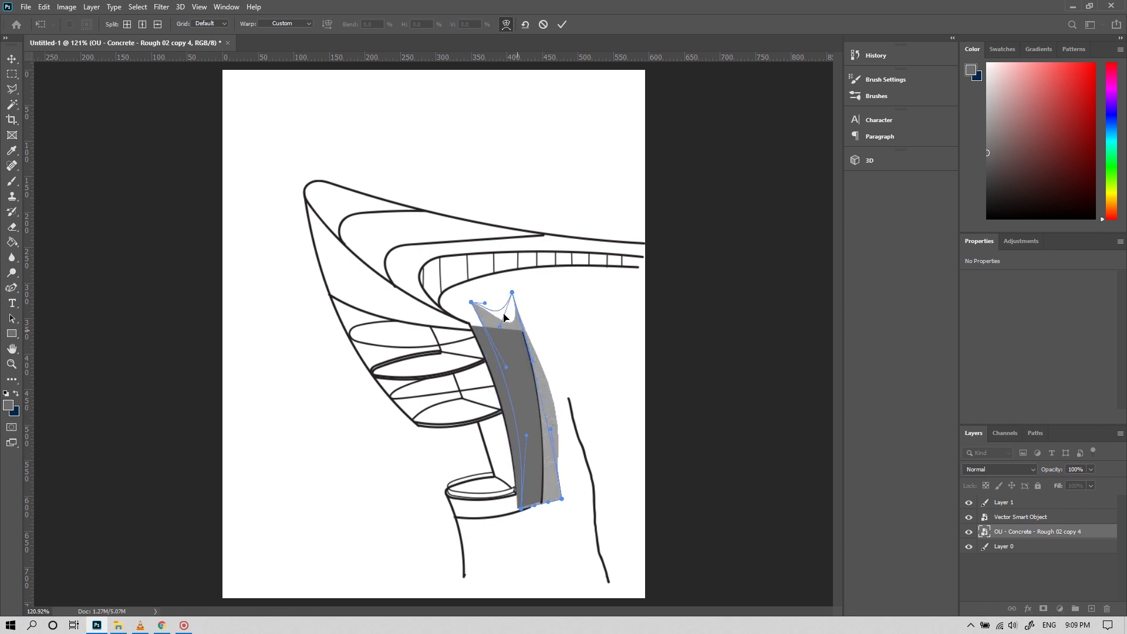
key("Return")
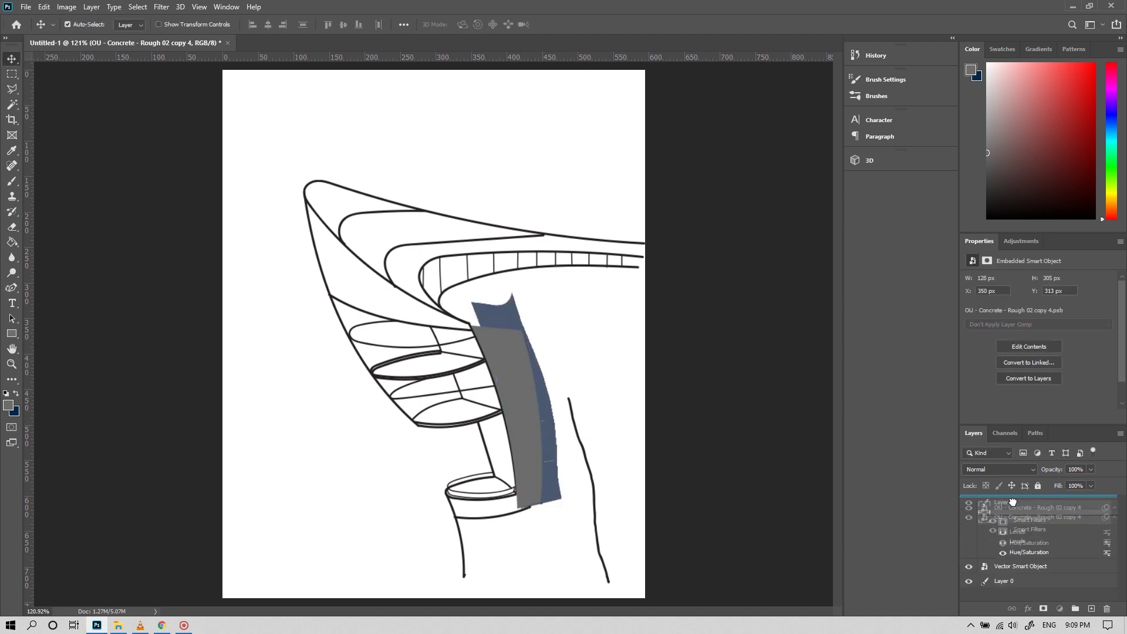
Step: Move the concrete layer above the grey strip, nudge it down and clip it
left_click_drag(993, 518, 995, 497)
key("ctrl+alt+g")
left_click_drag(536, 420, 537, 434)
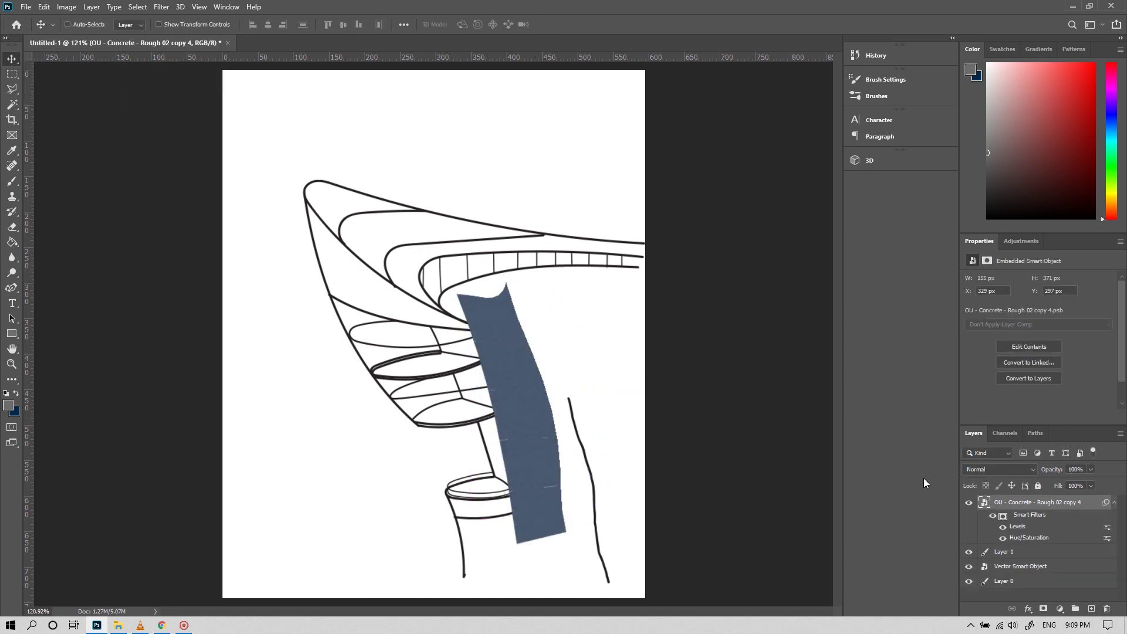
key("ctrl+alt+g")
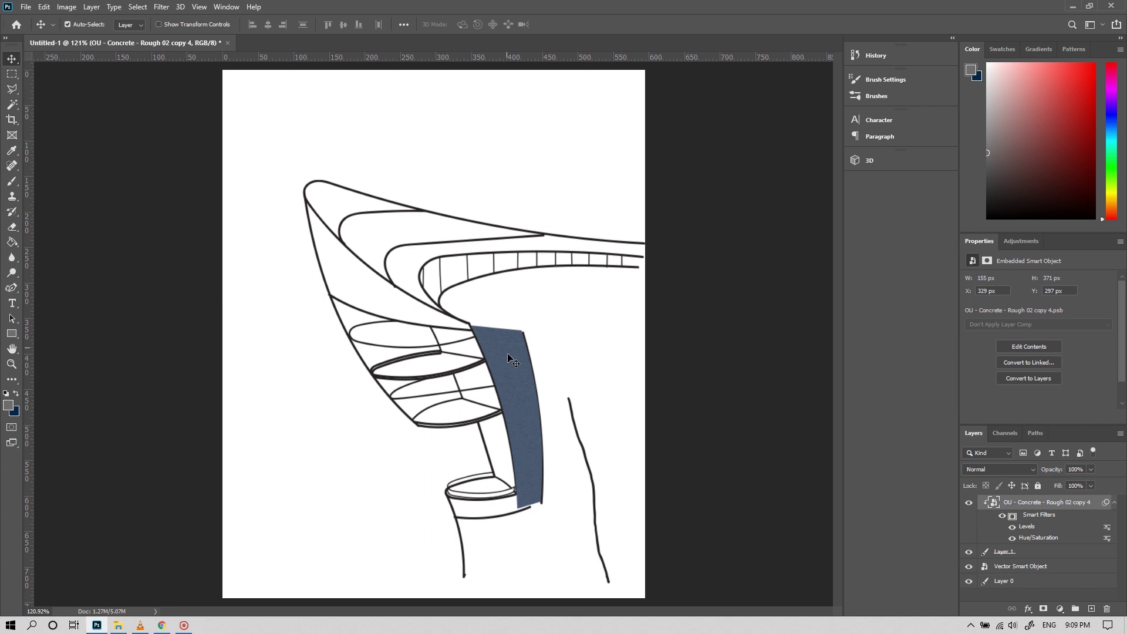
Step: Set the concrete to Multiply and lighten the grey strip by raising Levels output black
left_click(1004, 469)
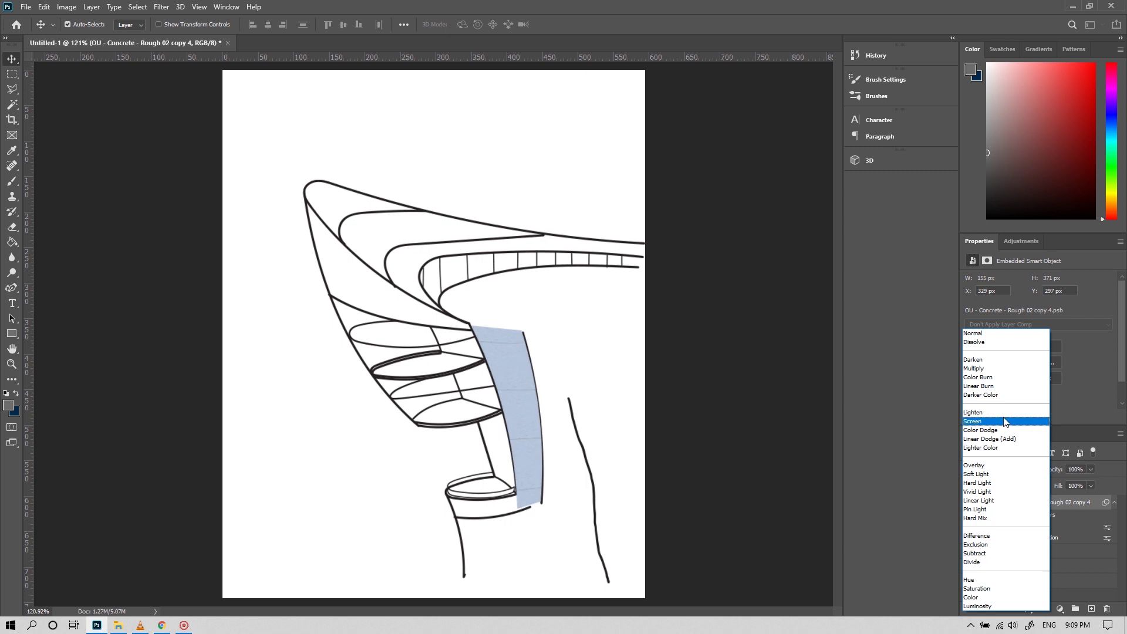
left_click(978, 369)
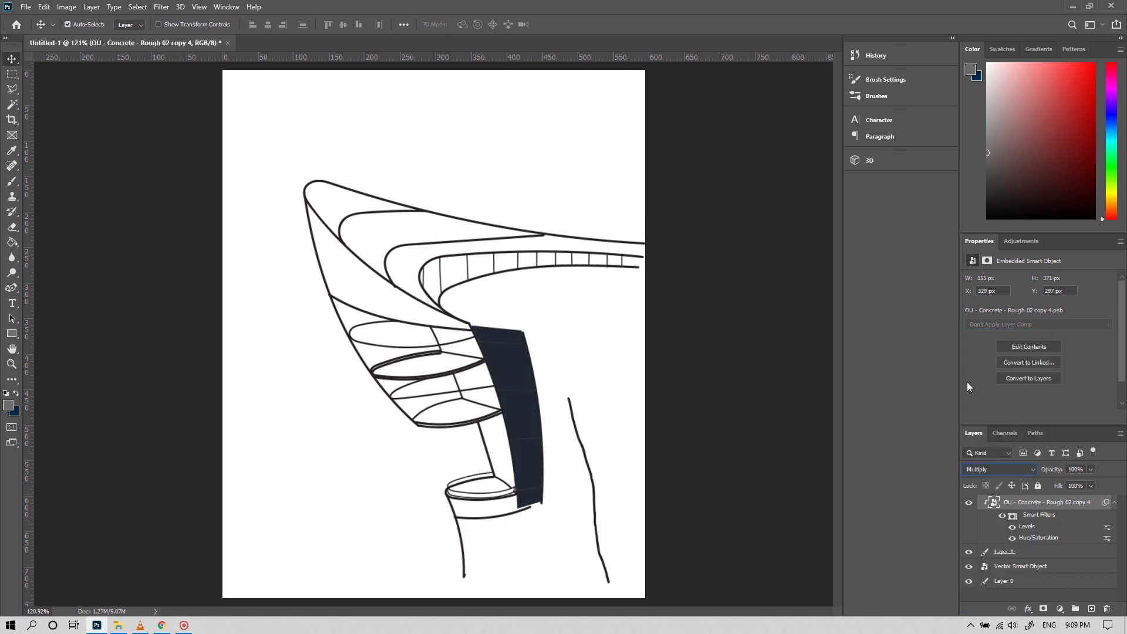
left_click(1022, 554)
key("ctrl+l")
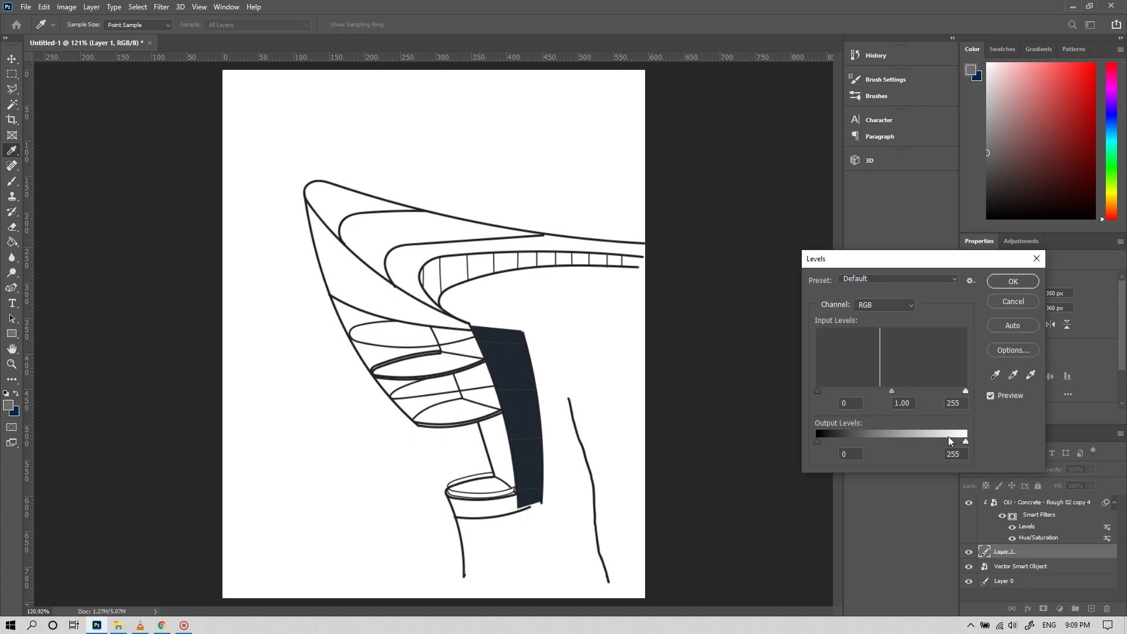
left_click_drag(857, 440, 877, 440)
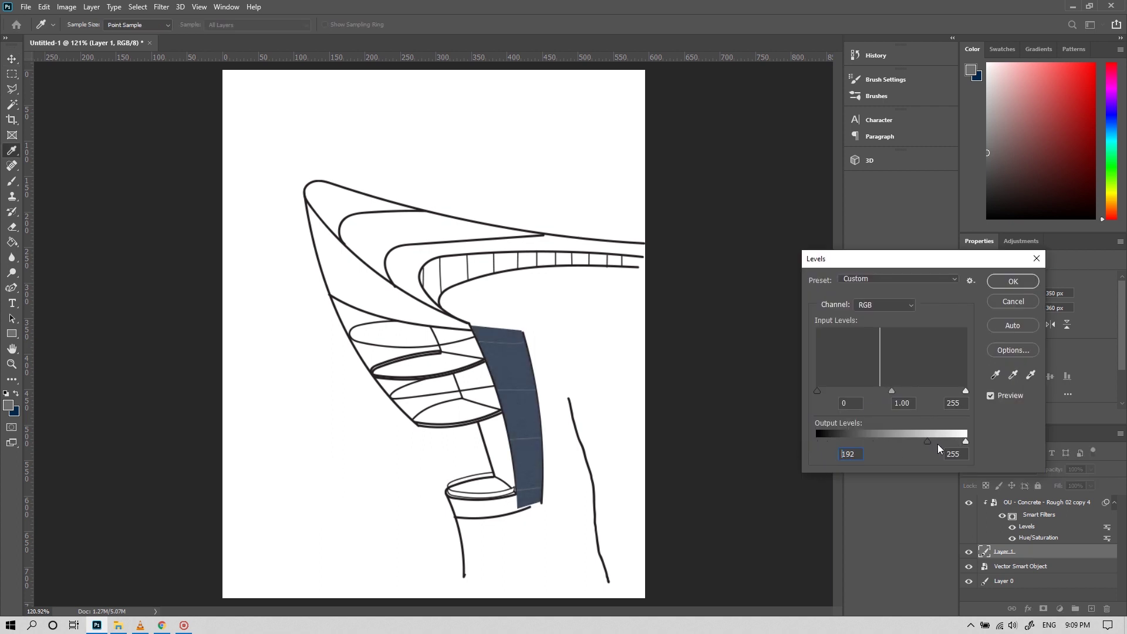
left_click_drag(876, 444, 970, 446)
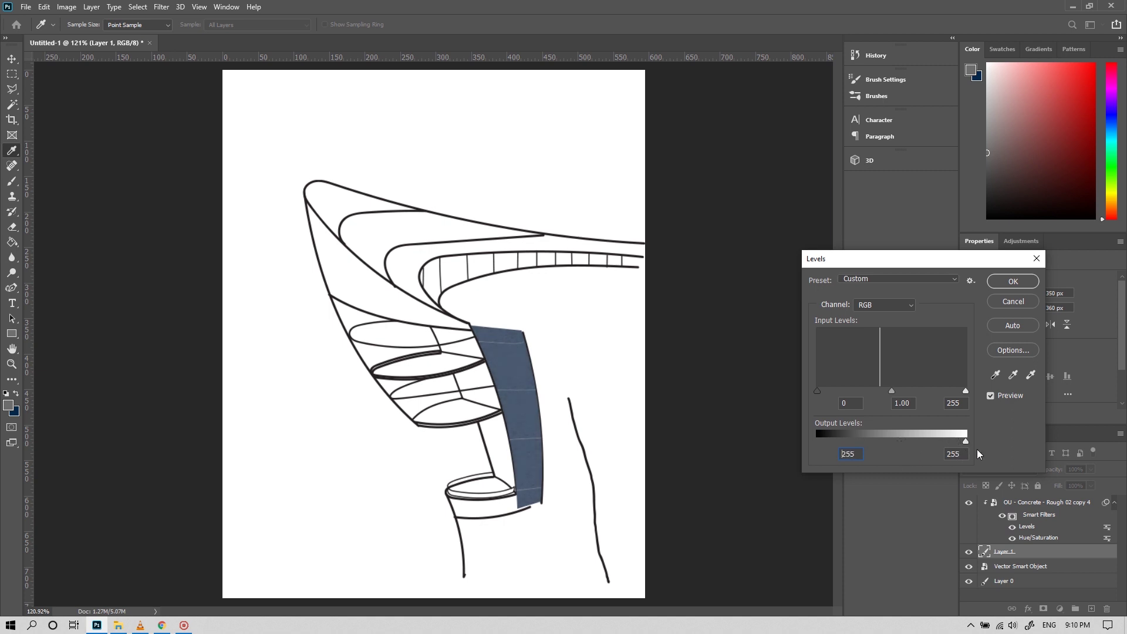
left_click(1015, 282)
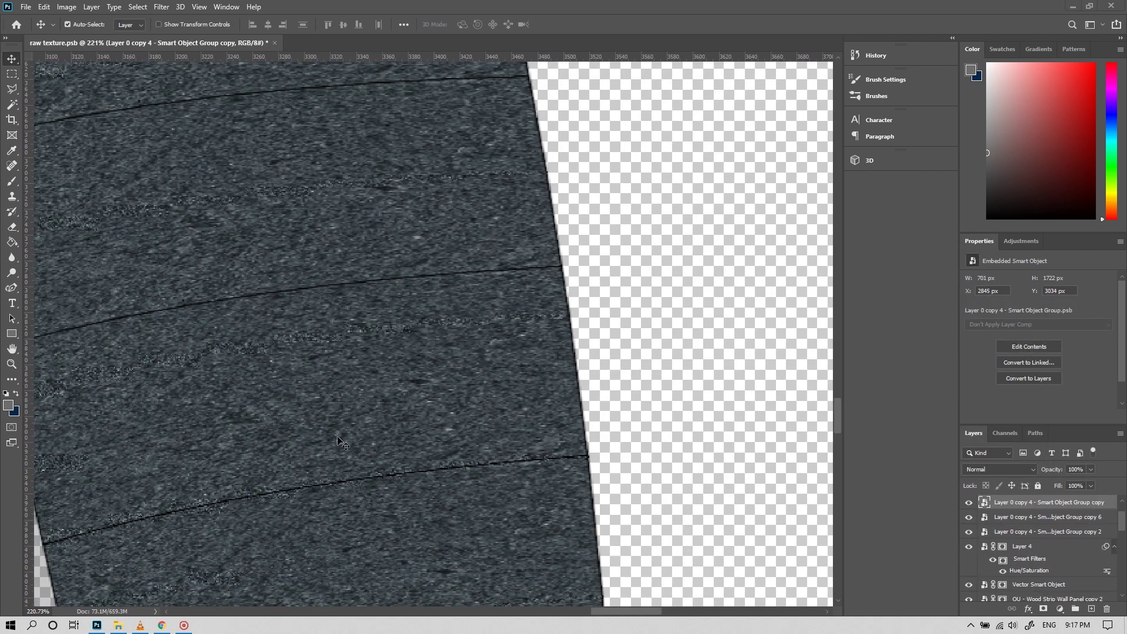
scroll(340, 443, "down", 3)
scroll(338, 442, "down", 3)
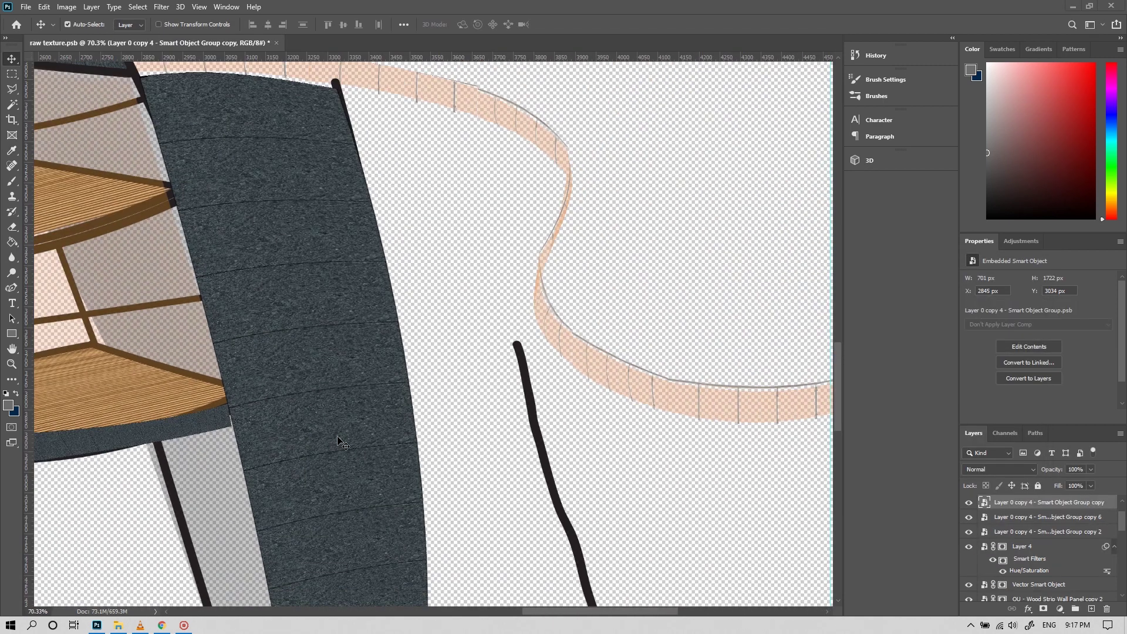
scroll(339, 442, "down", 3)
scroll(339, 442, "down", 2)
scroll(340, 442, "down", 1)
scroll(338, 442, "down", 1)
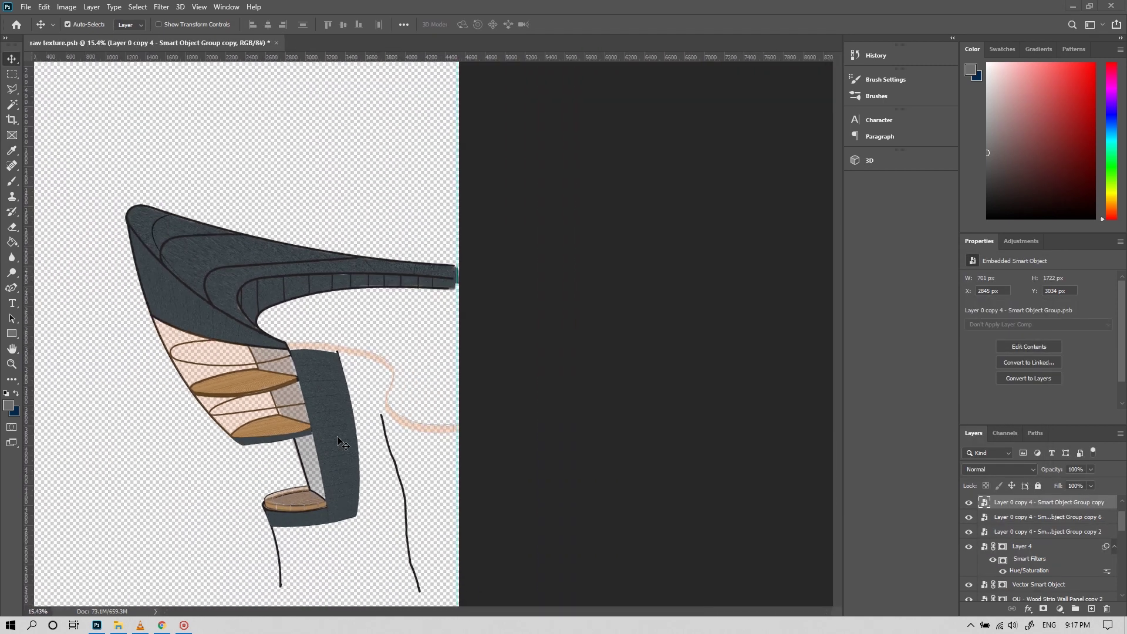
scroll(339, 443, "down", 1)
scroll(540, 471, "up", 1)
scroll(507, 391, "down", 1)
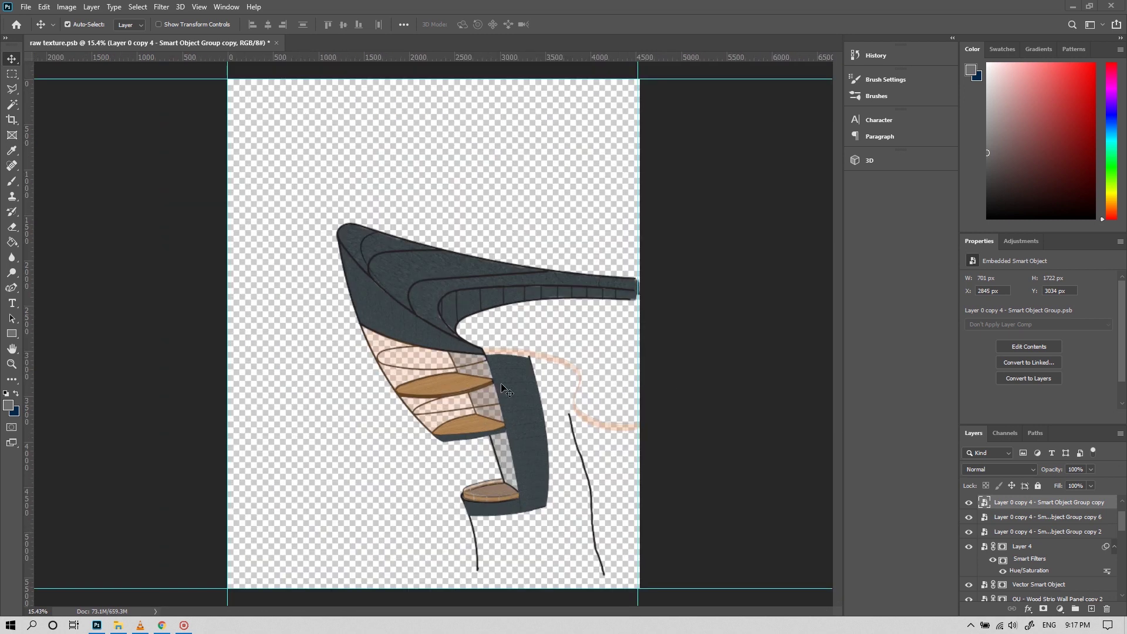
scroll(459, 487, "down", 1)
Step: Search Google Images for 'cliff' and preview the misty iStock cliff photo
left_click(162, 625)
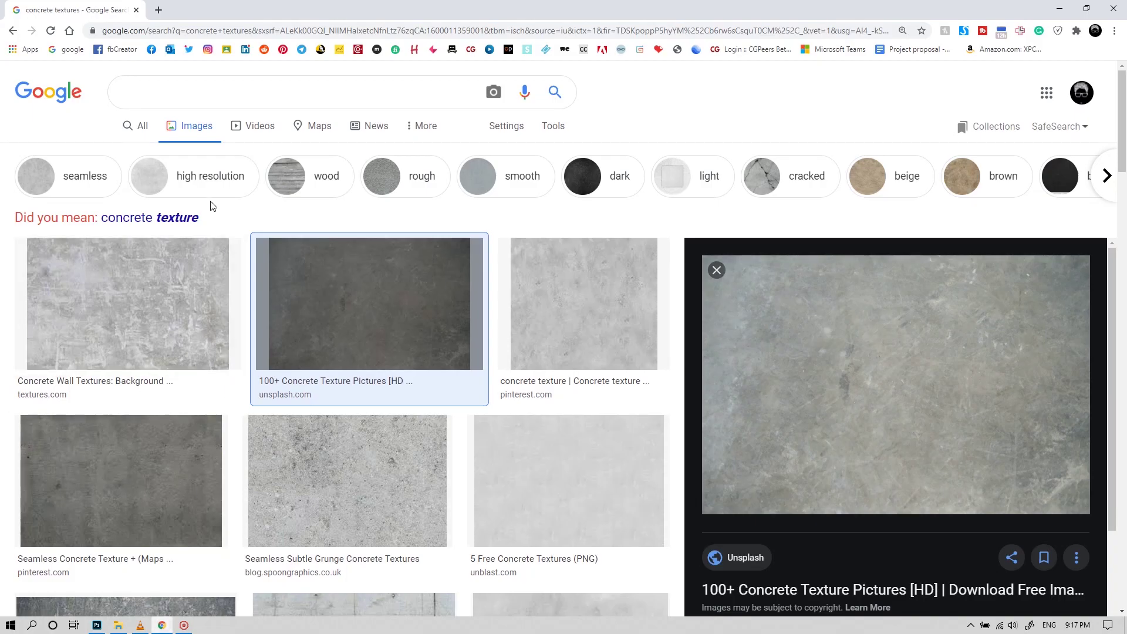
left_click(198, 91)
type("cli")
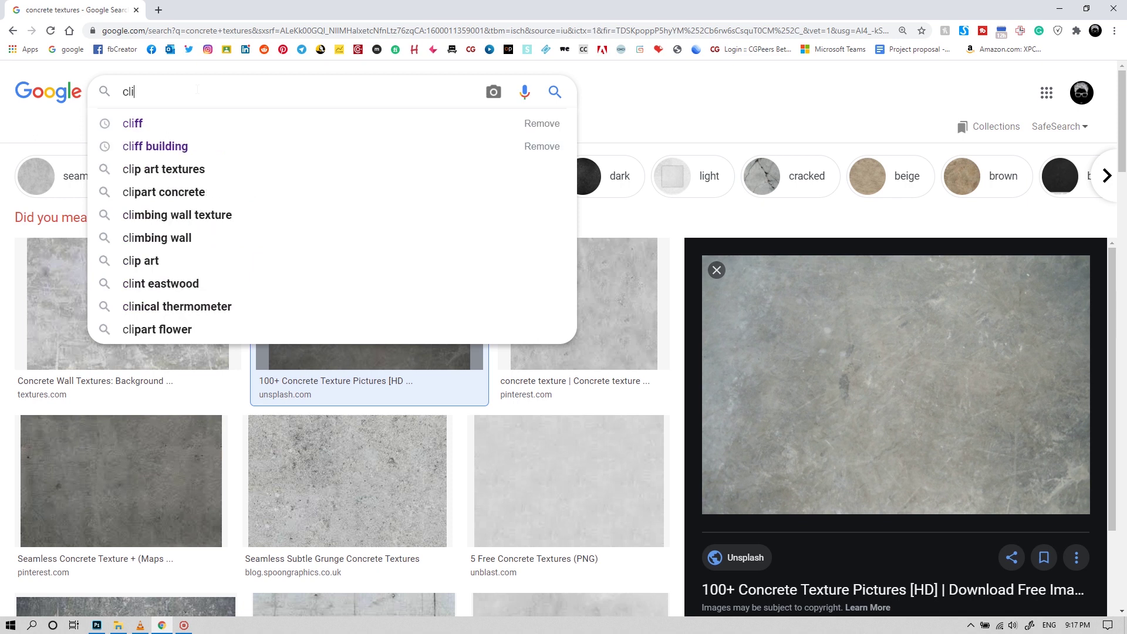
type("g")
key("BackSpace")
type("ff")
key("Return")
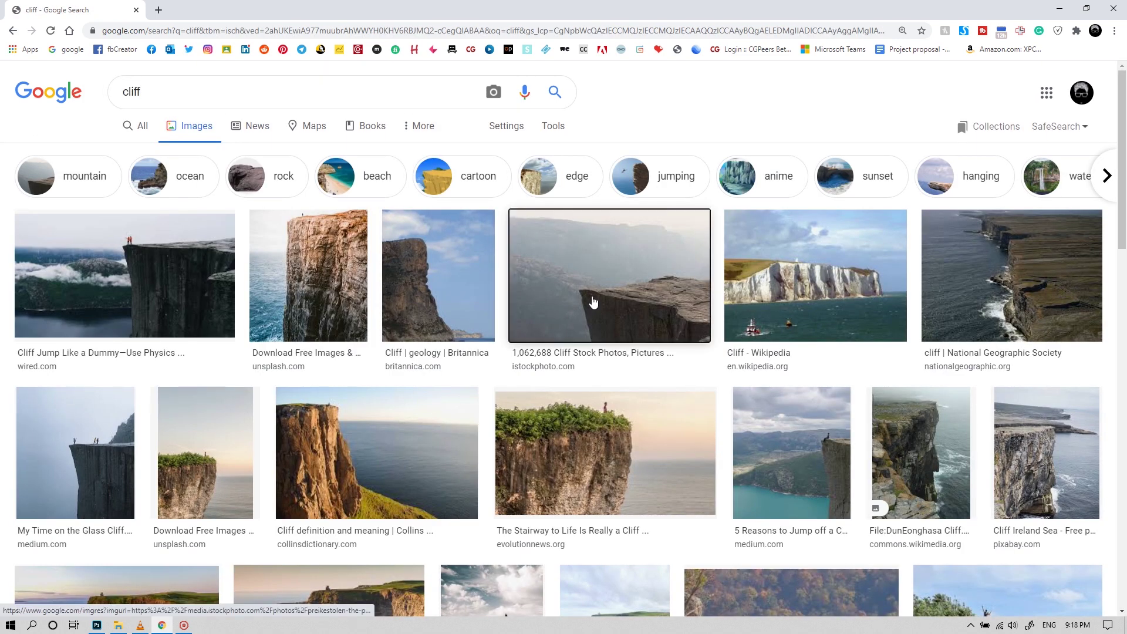
left_click(593, 302)
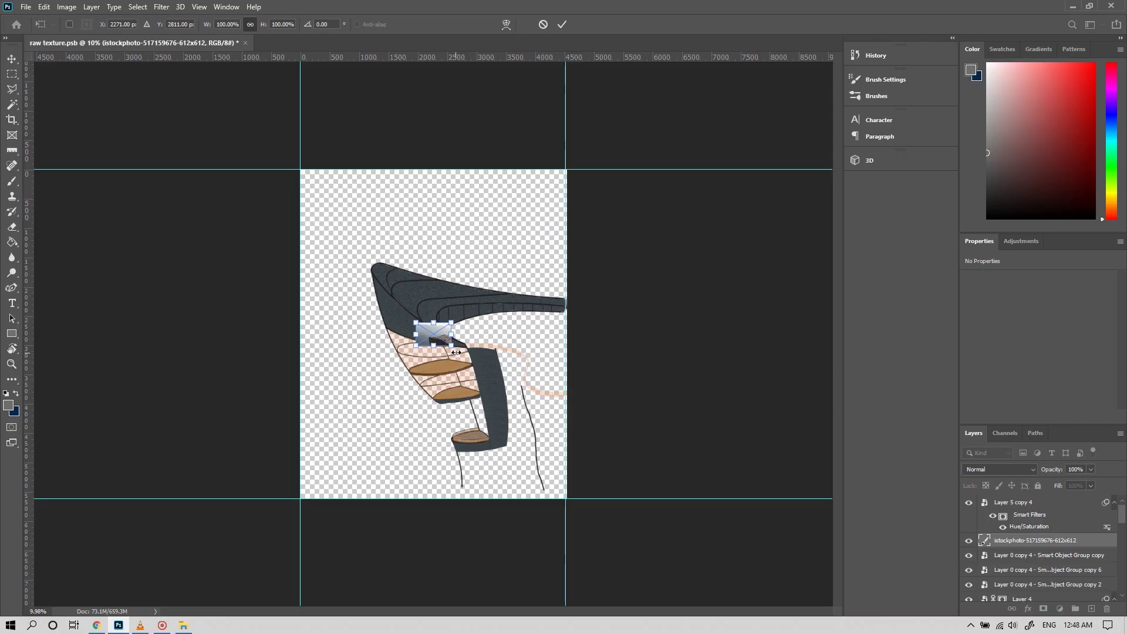
Step: Enlarge the cliff photo and trace a Polygonal Lasso selection around the rocky outcrop
left_click_drag(450, 350, 527, 483)
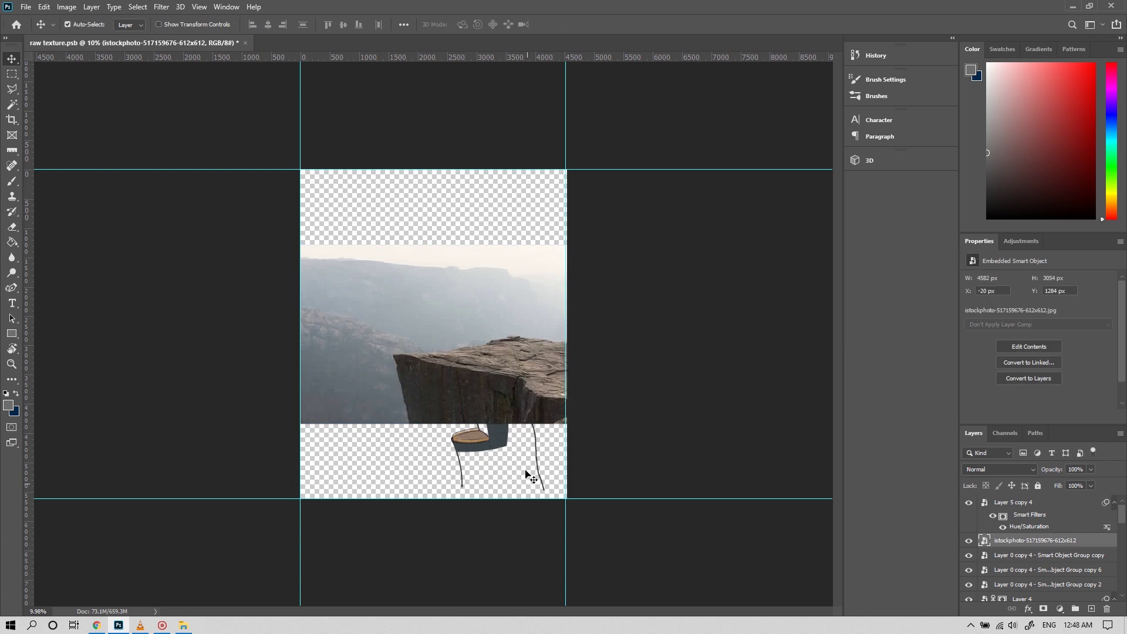
scroll(433, 381, "up", 1)
scroll(414, 396, "up", 1)
scroll(397, 410, "up", 1)
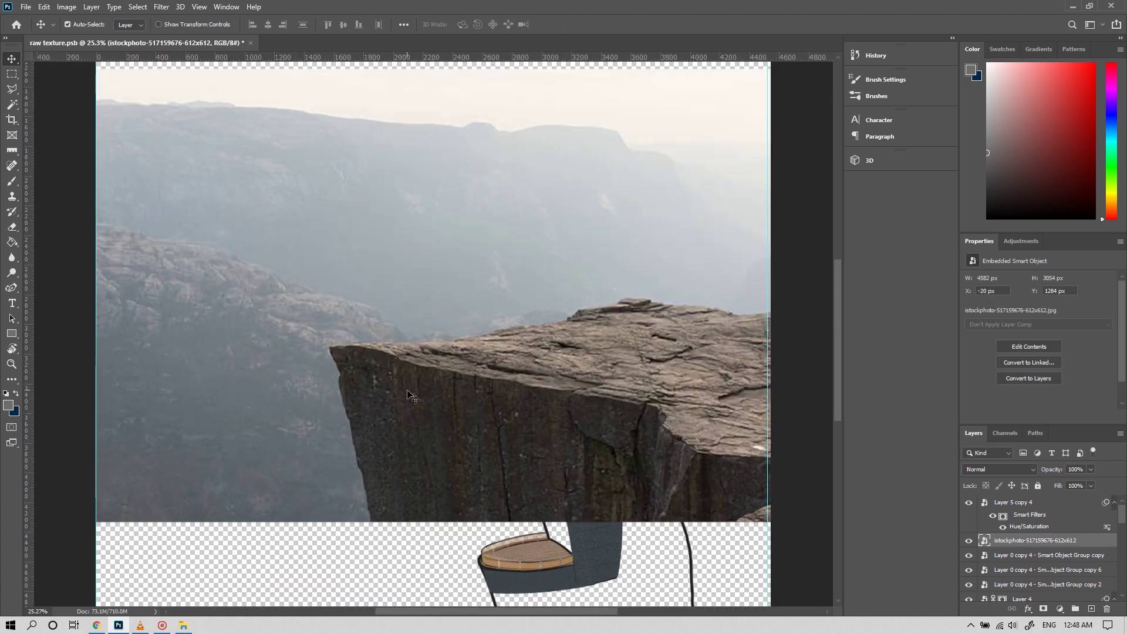
scroll(372, 427, "up", 1)
key("p")
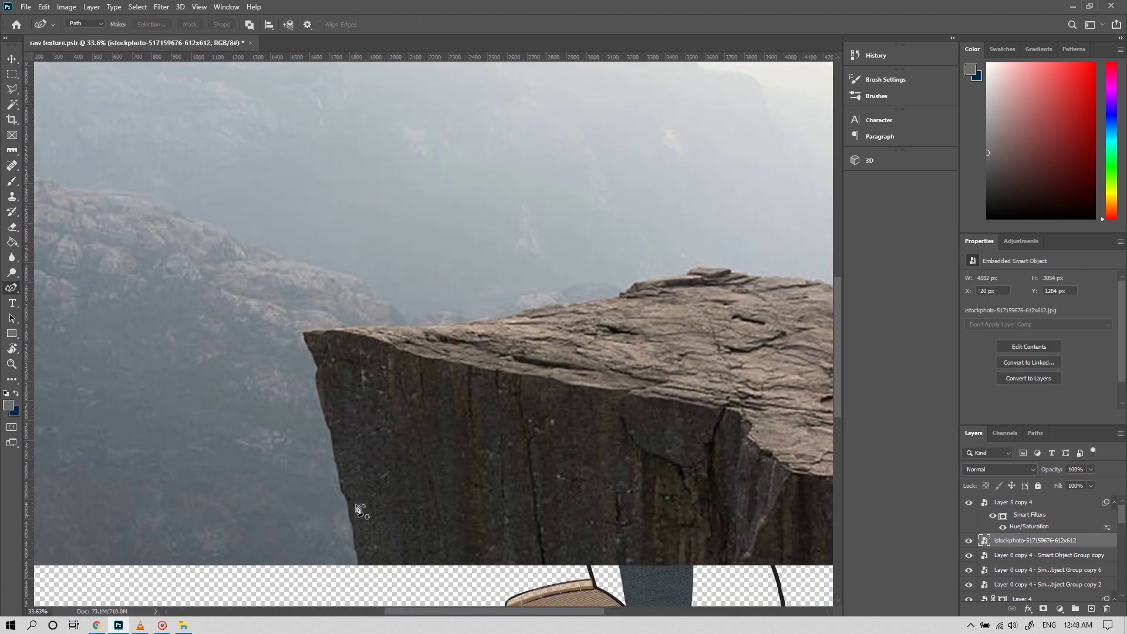
key("l")
left_click(361, 566)
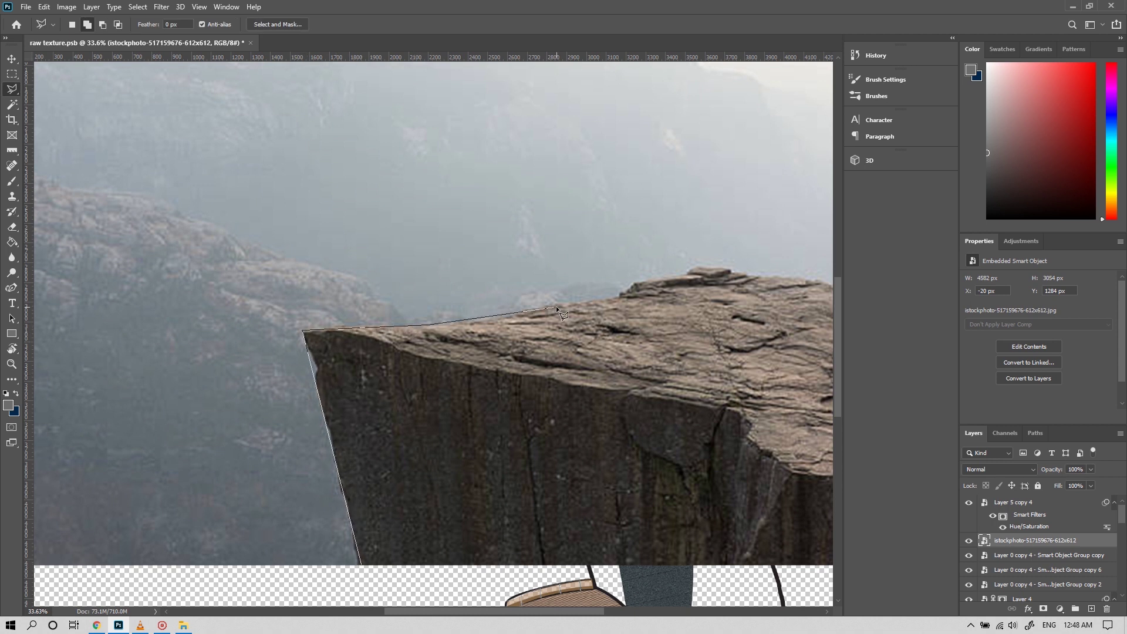
scroll(721, 275, "right", 3)
left_click(591, 286)
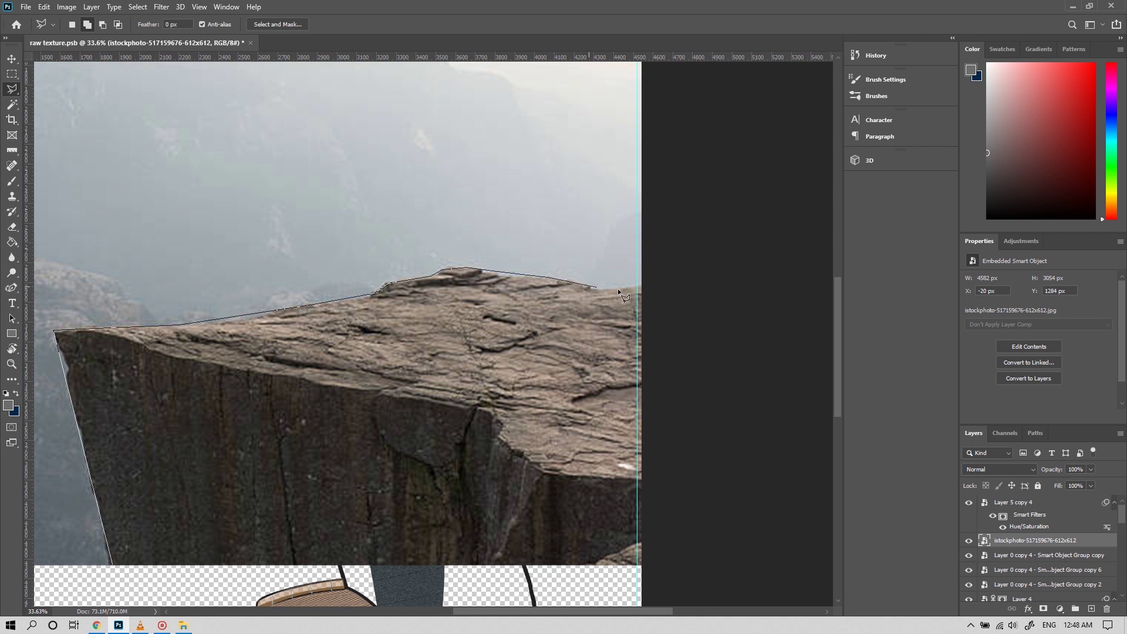
left_click(641, 285)
left_click(699, 365)
left_click(674, 546)
left_click(642, 582)
left_click(121, 577)
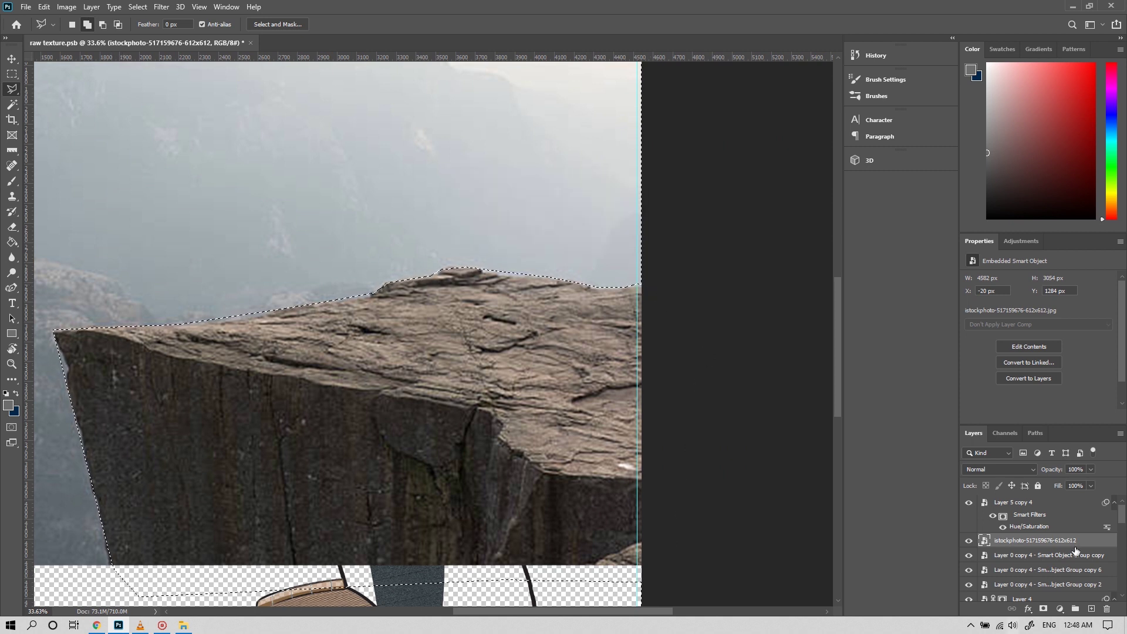
right_click(1031, 540)
left_click(1019, 248)
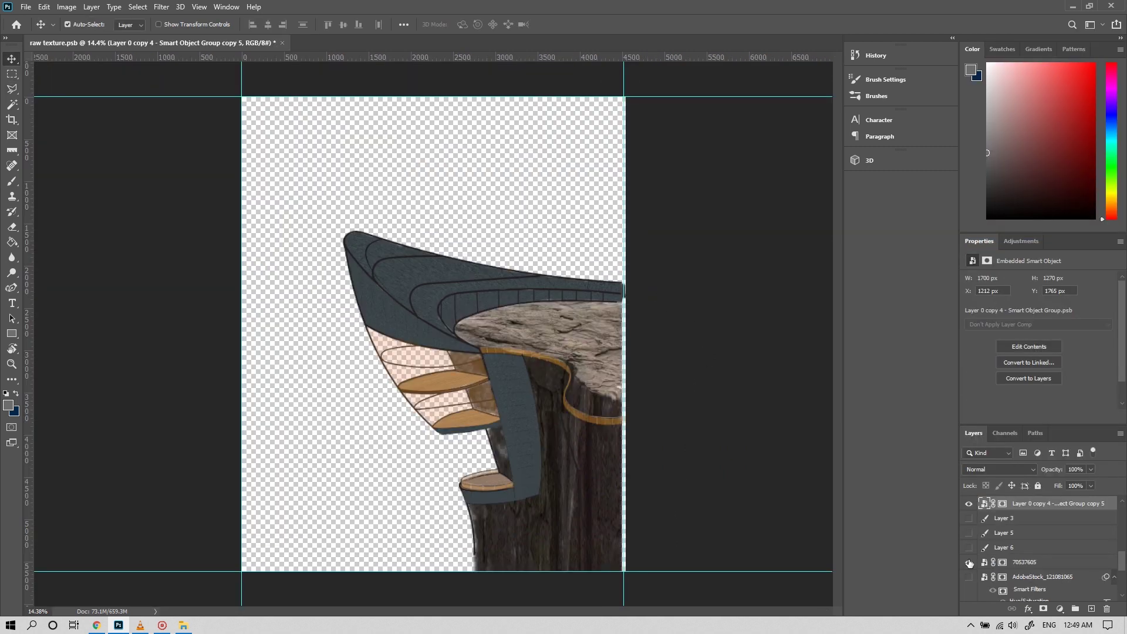
Step: Show Layer 86, both mountains layers and Sea_cliff_Barbados_coast, and toggle their Smart Filters
left_click(970, 520)
left_click(969, 520)
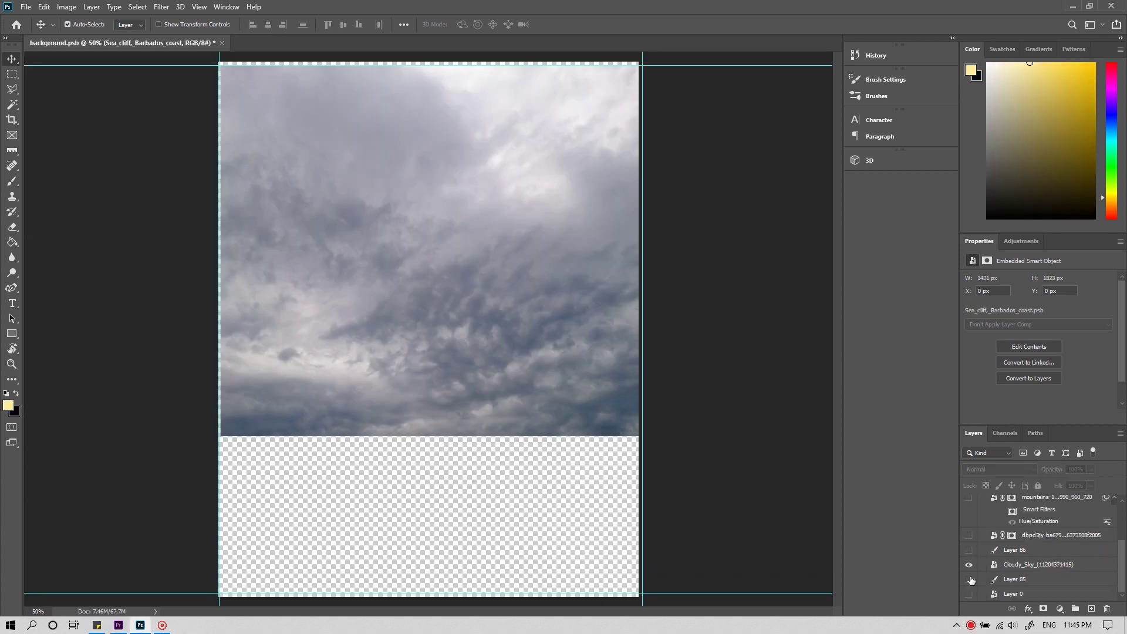
left_click_drag(968, 556, 969, 534)
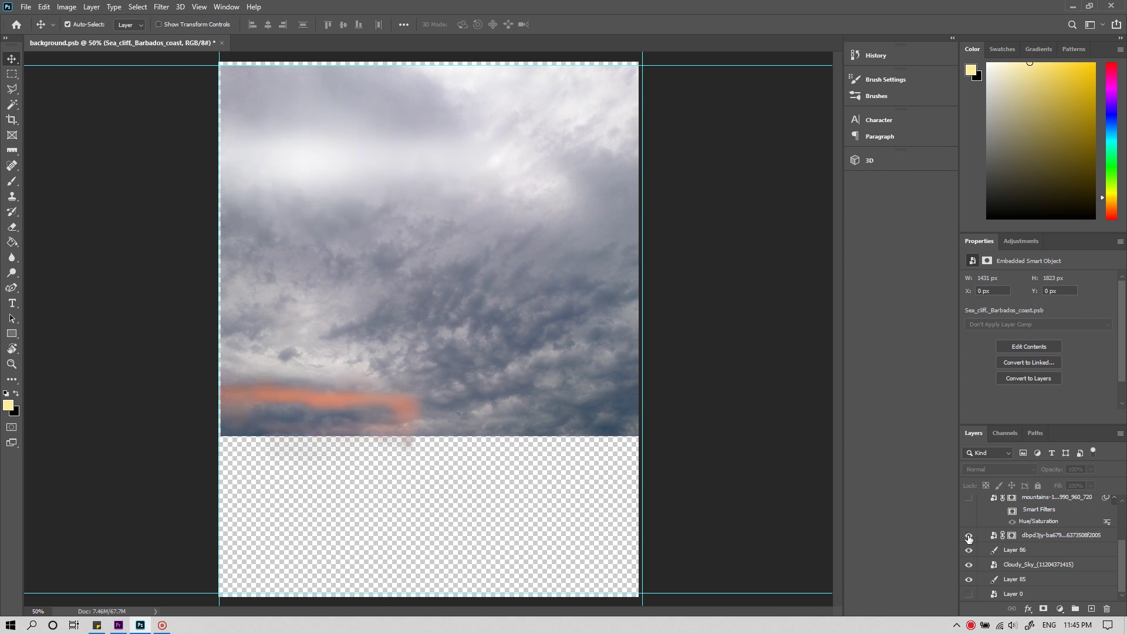
scroll(969, 539, "up", 1)
left_click(970, 513)
scroll(971, 520, "up", 1)
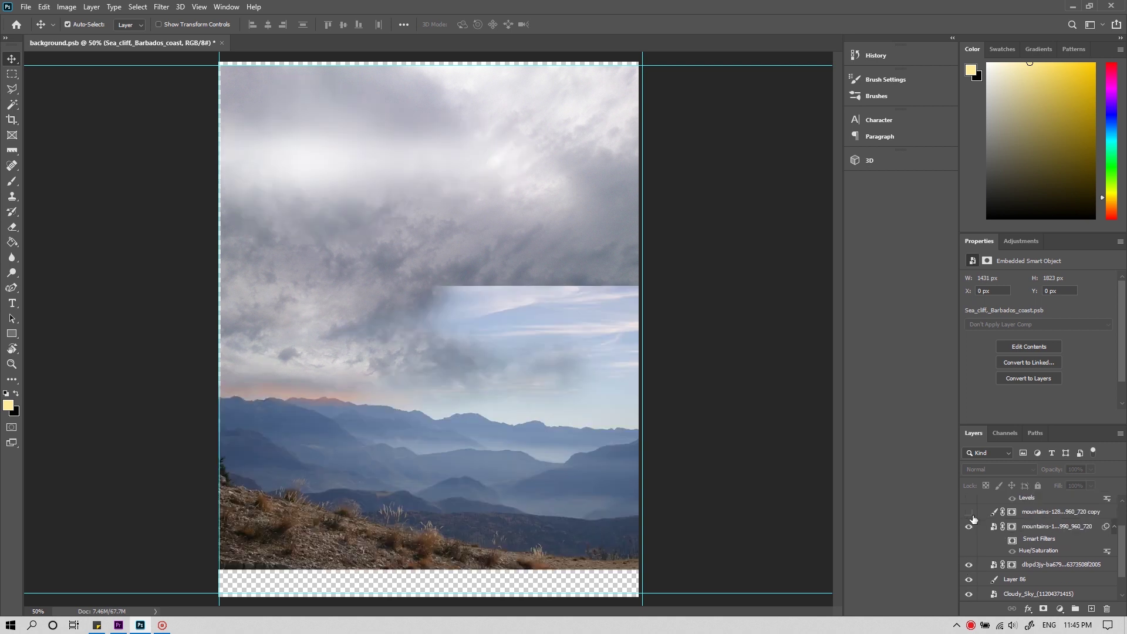
left_click(970, 513)
scroll(972, 526, "up", 1)
left_click(970, 505)
scroll(972, 519, "up", 1)
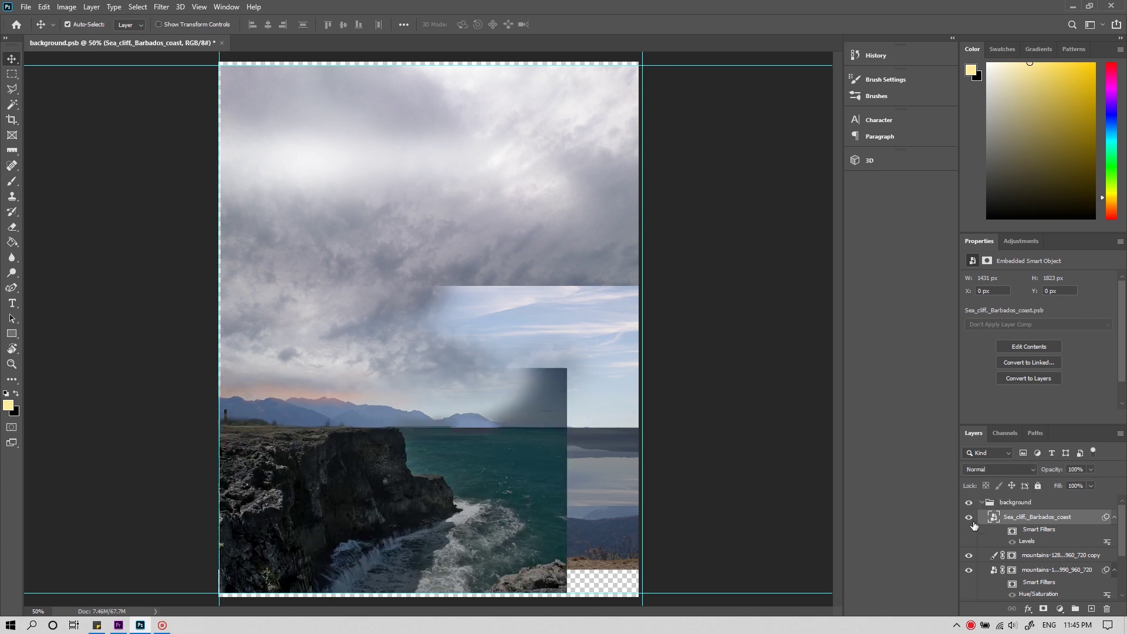
left_click(1002, 530)
scroll(1001, 546, "down", 1)
left_click(1003, 568)
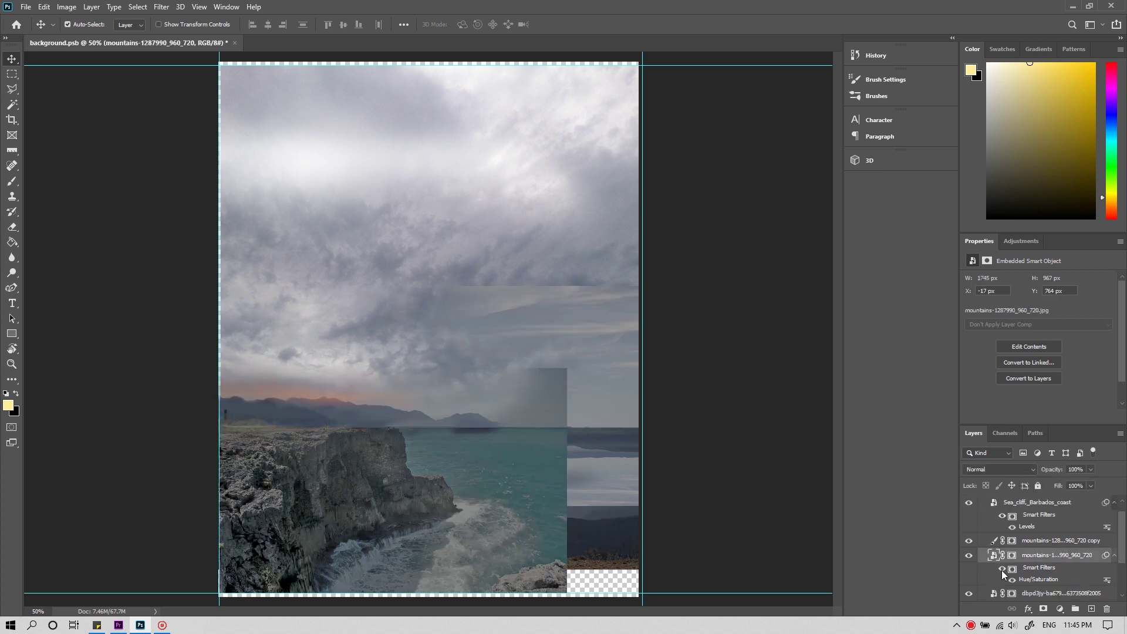
scroll(1002, 574, "down", 2)
scroll(1013, 565, "down", 2)
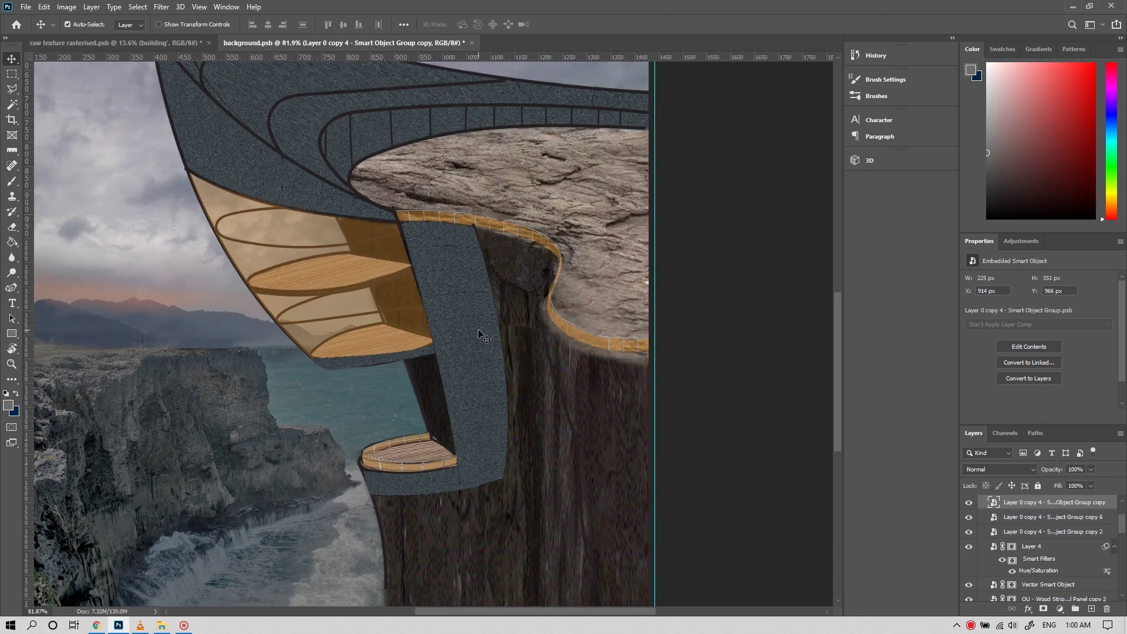
Step: Add a new layer clipped to the building and set up a larger brush
key("ctrl+z")
key("ctrl+shift+z")
key("ctrl+alt+g")
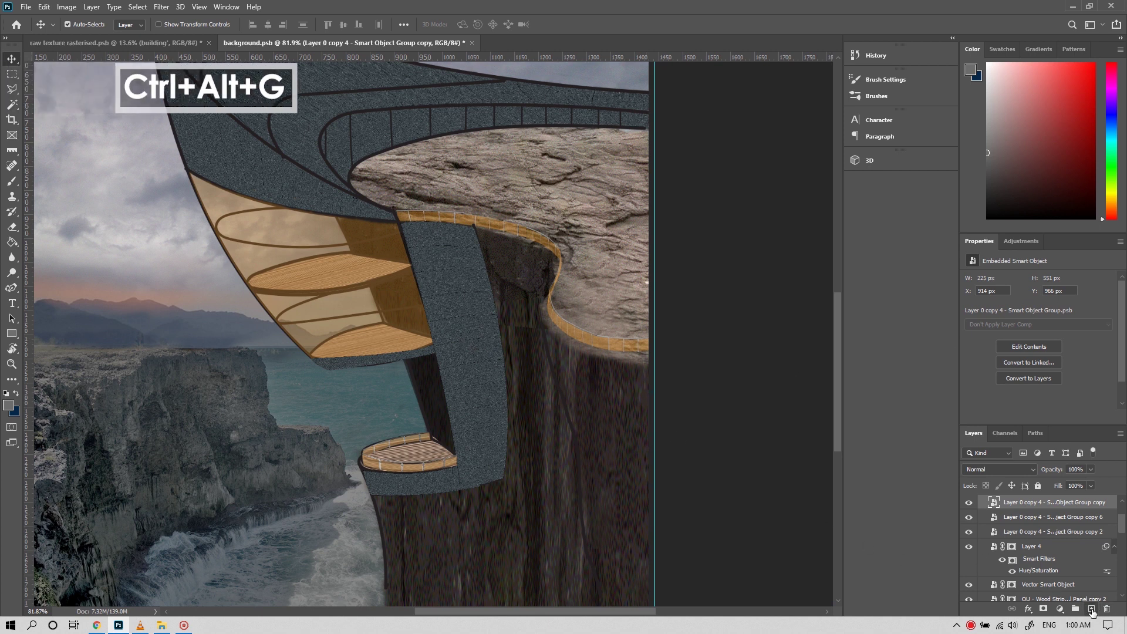
left_click(1092, 608)
key("ctrl+alt+g")
key("b")
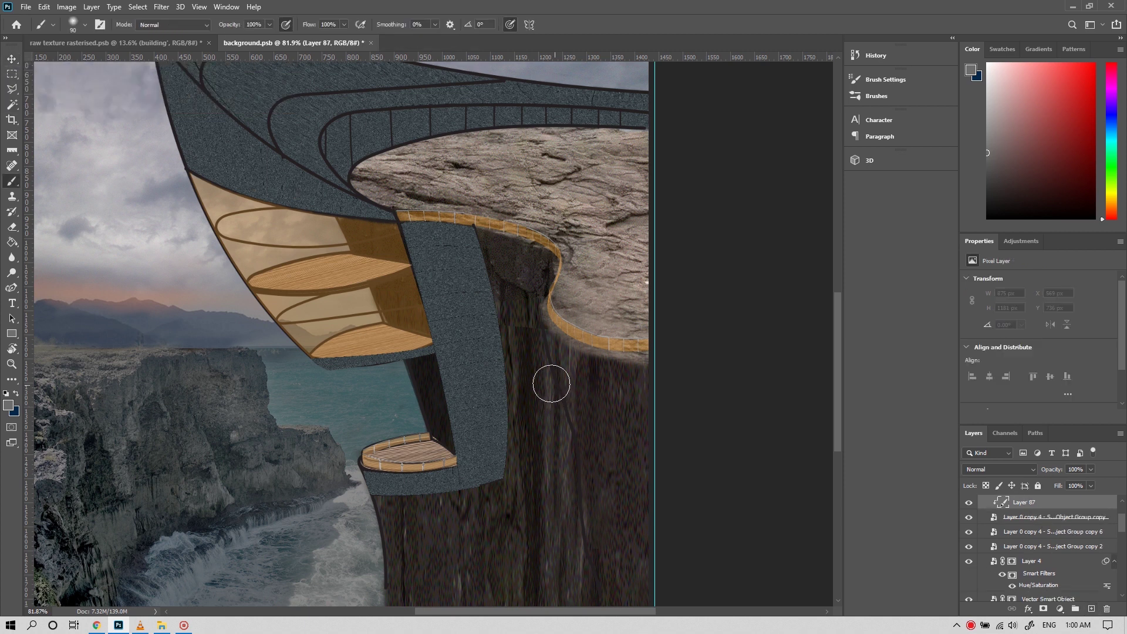
key("bracketright")
key("bracketright")
key("bracketright")
key("bracketright")
key("bracketright")
key("bracketright")
key("bracketright")
key("x")
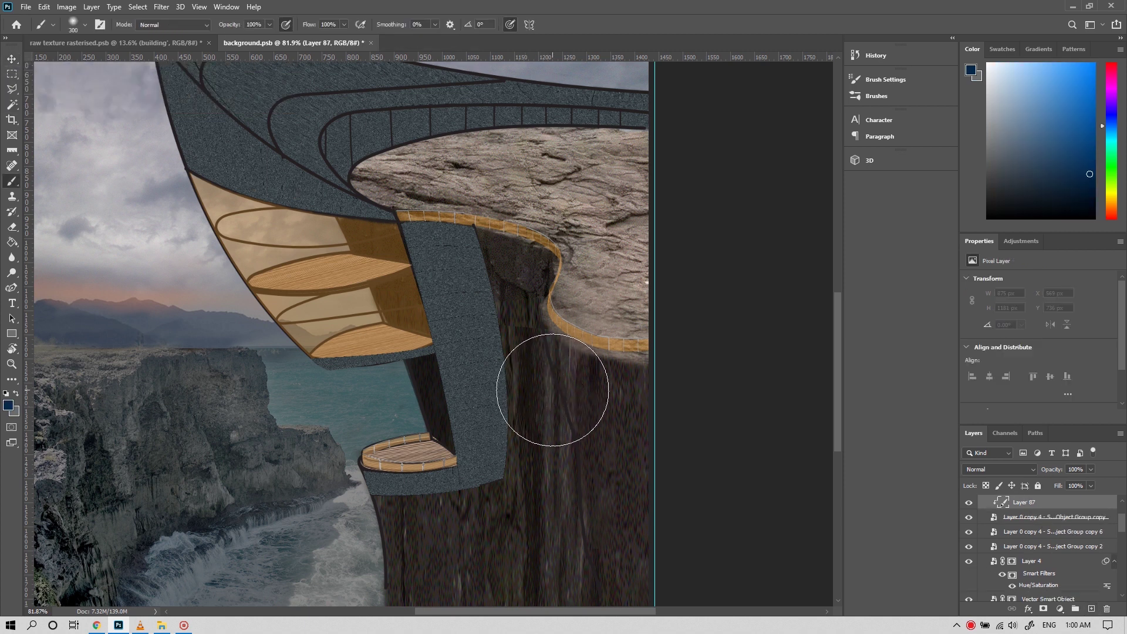
key("bracketright")
Step: Paint soft shading on the cliff face with brush flow at about half
left_click(344, 25)
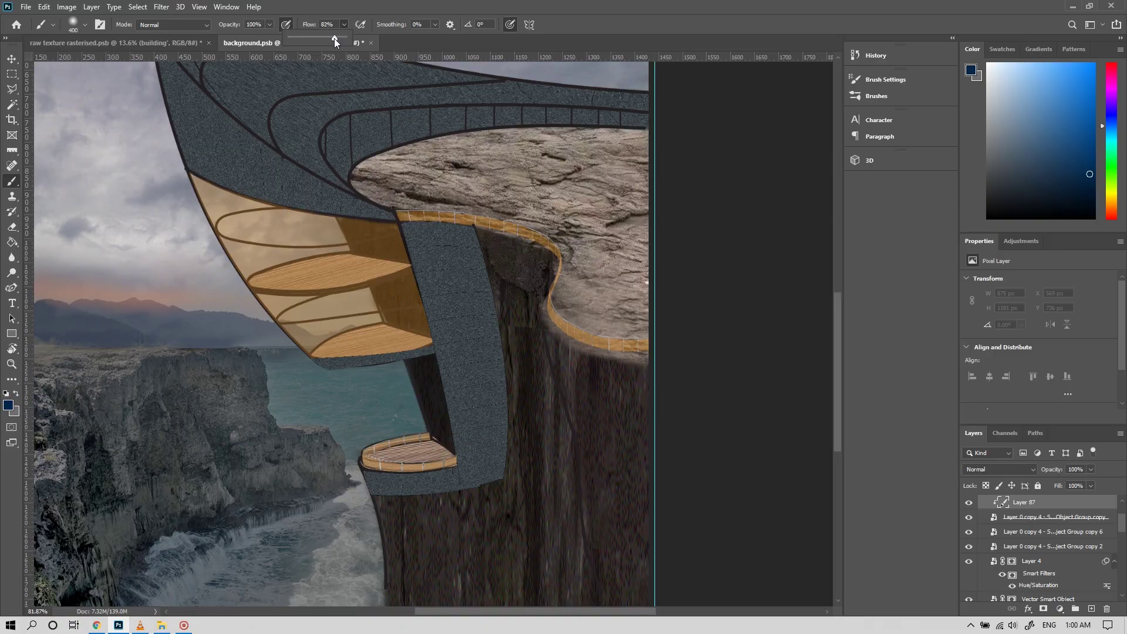
left_click_drag(334, 38, 298, 38)
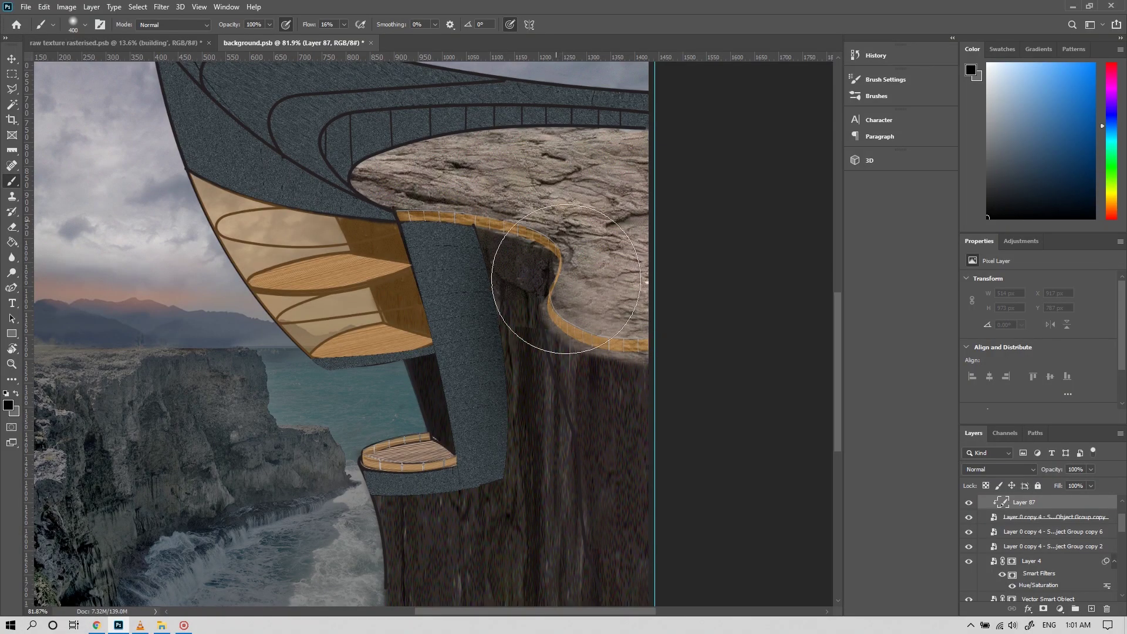
left_click_drag(528, 302, 591, 517)
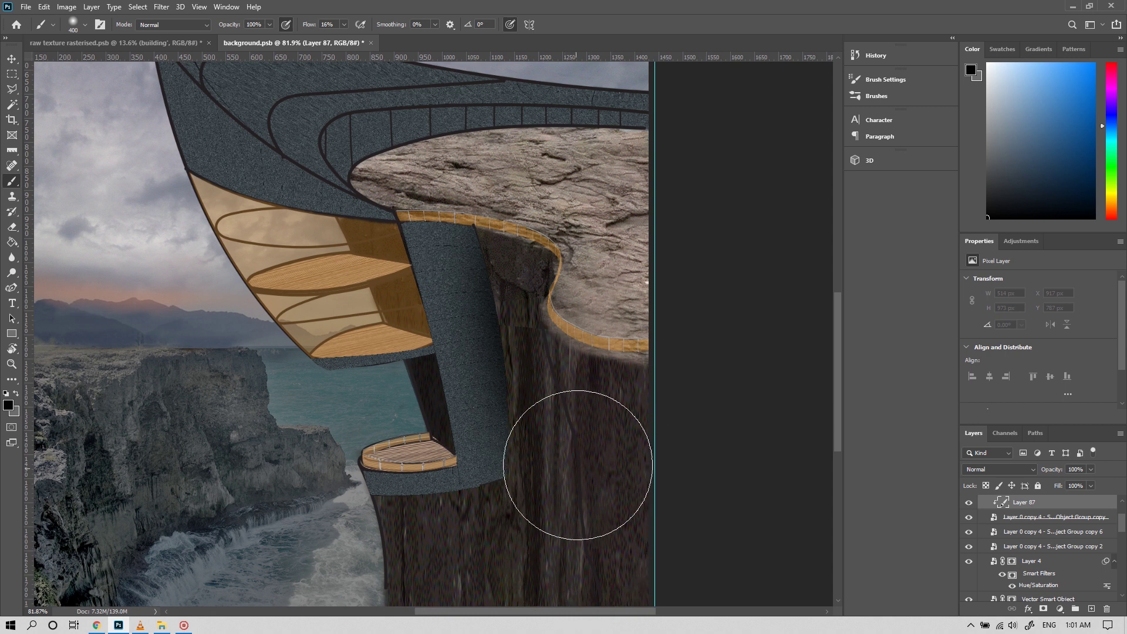
left_click_drag(586, 450, 574, 503)
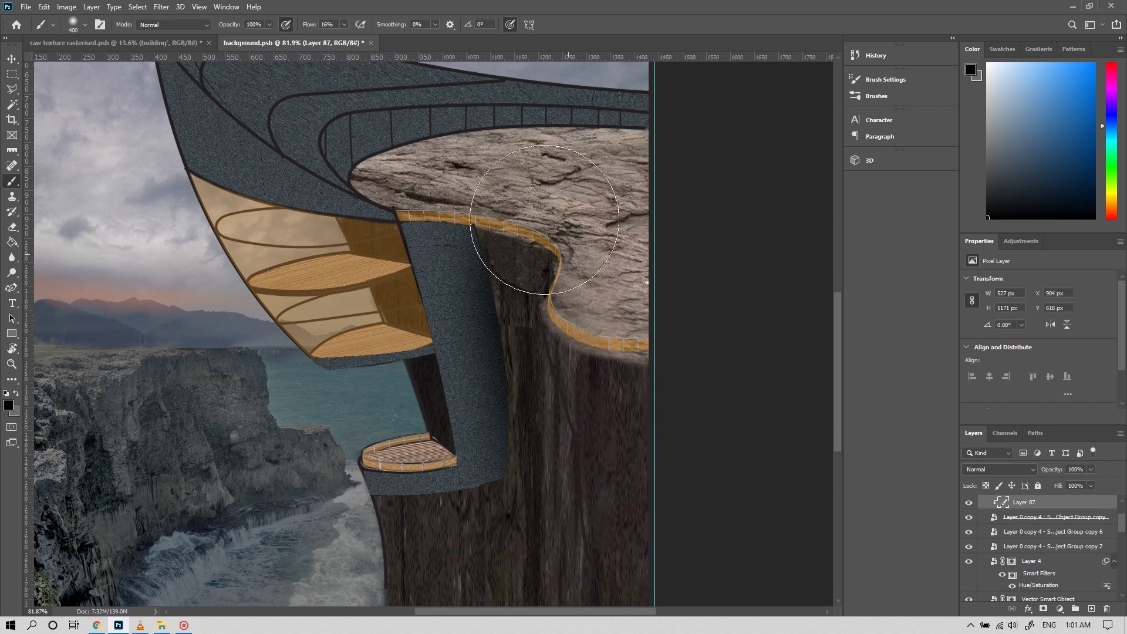
Step: Paint light shading down and across the tower at 10% brush flow
left_click(343, 24)
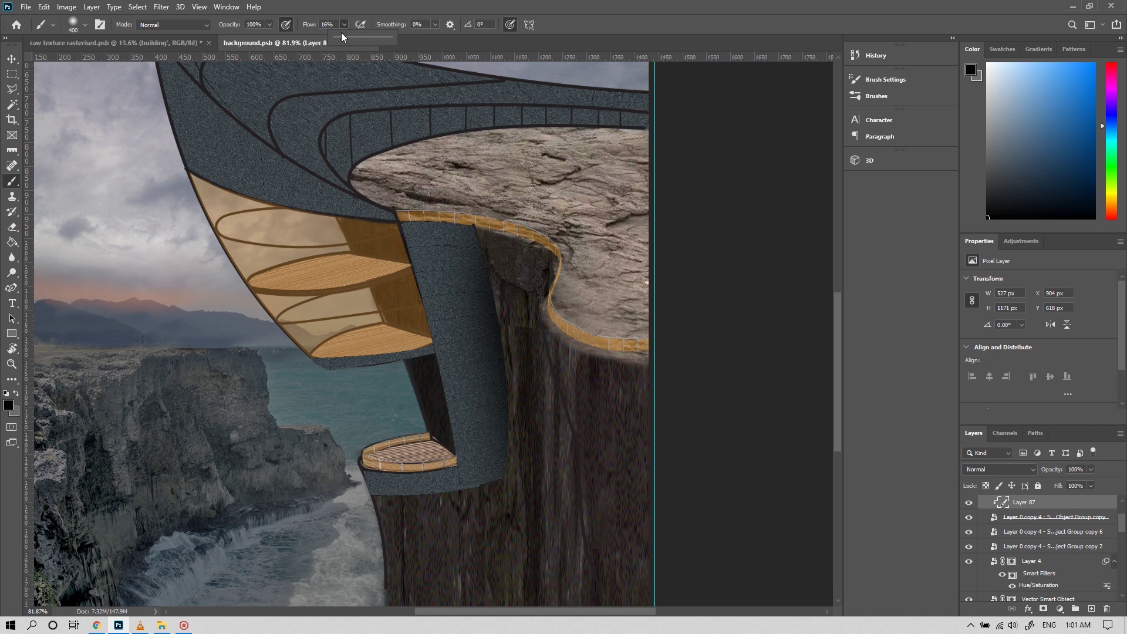
left_click_drag(337, 39, 341, 40)
left_click(468, 328)
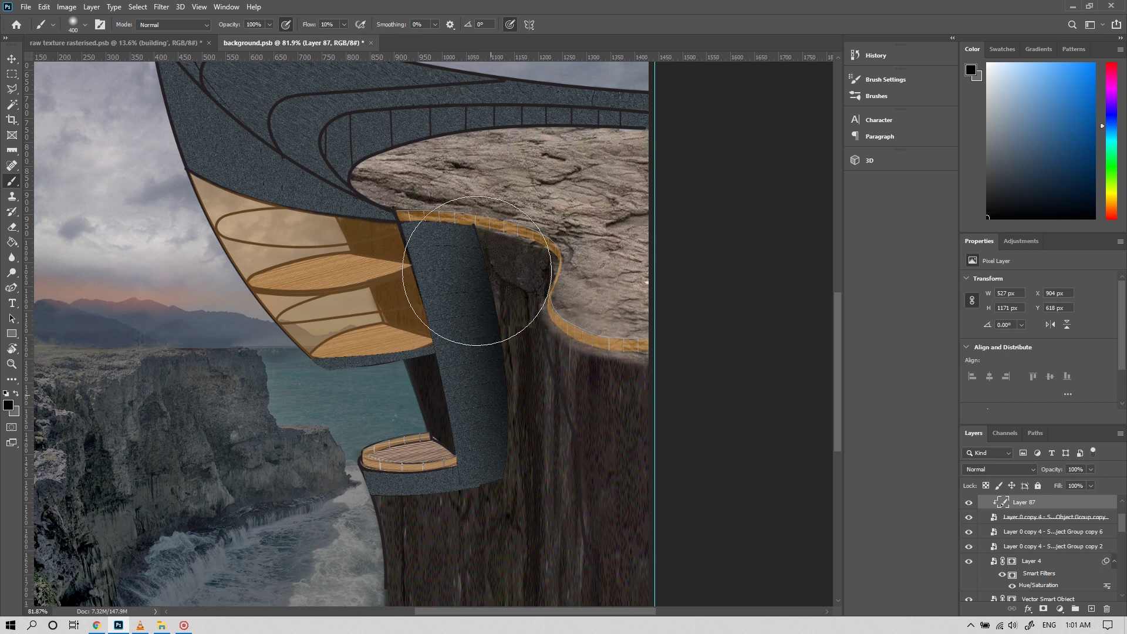
left_click_drag(511, 523, 353, 397)
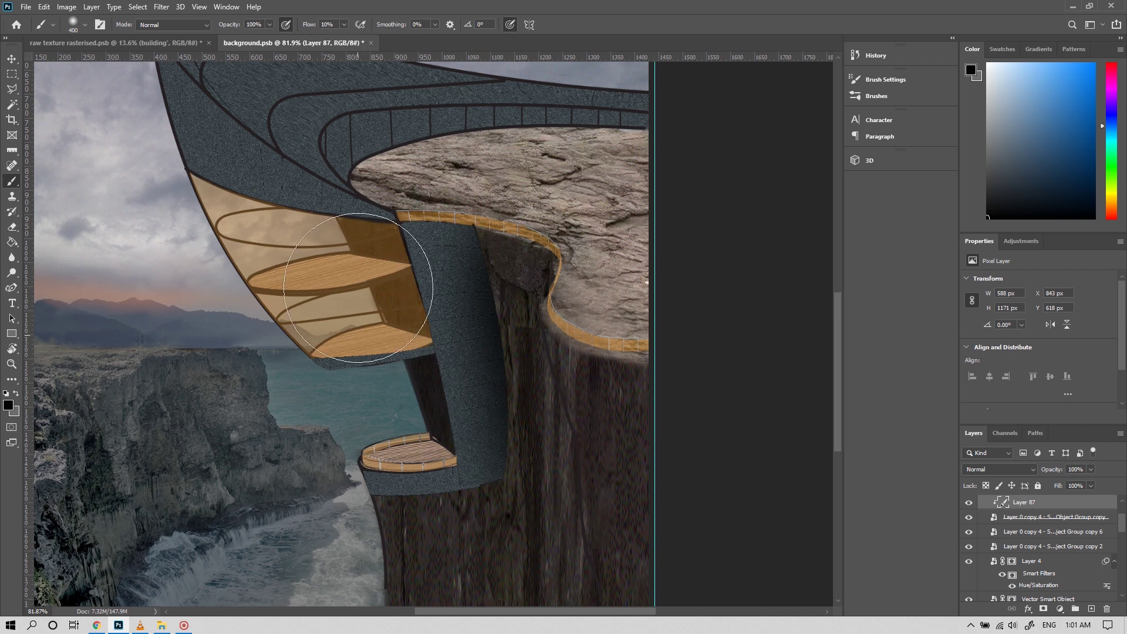
mouse_move(382, 452)
left_mouse_down()
mouse_move(411, 473)
mouse_move(379, 344)
mouse_move(504, 337)
left_mouse_up()
Step: Try a smaller grey brush stroke on the tower's left edge, then undo it
left_click(1014, 140)
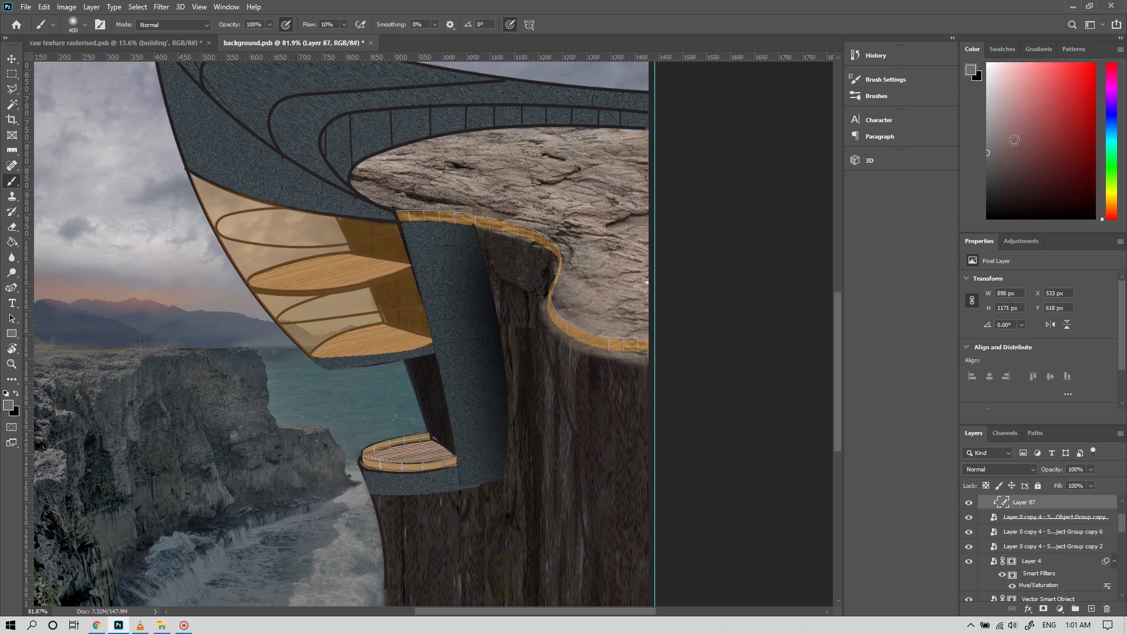
key("bracketleft")
key("bracketleft")
key("bracketleft")
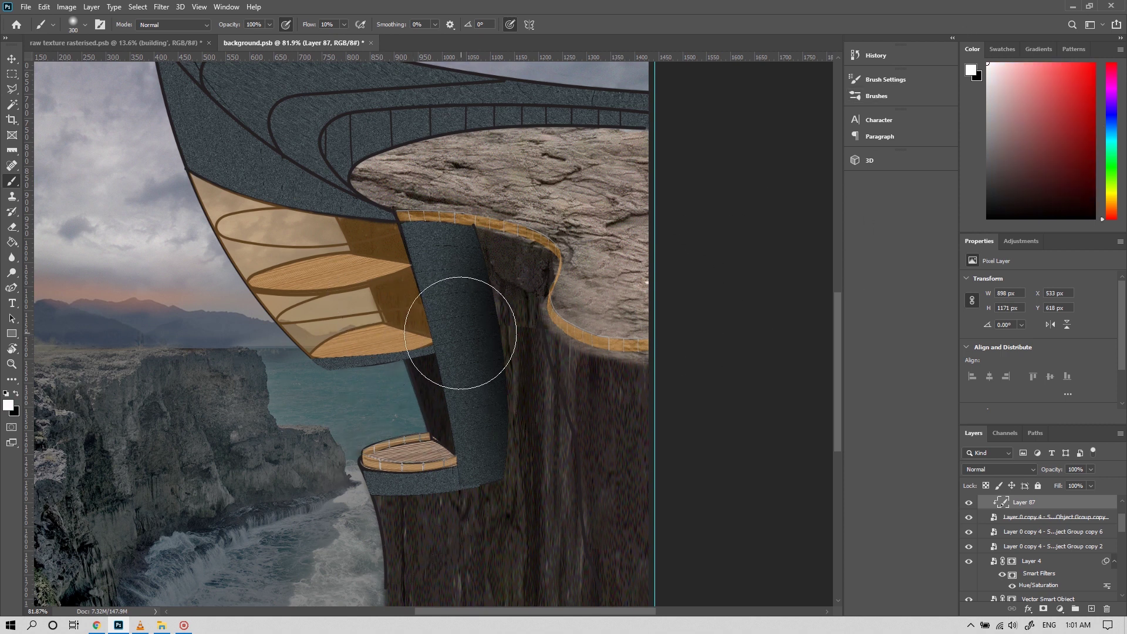
key("bracketleft")
key("bracketleft")
key("bracketleft")
key("bracketleft")
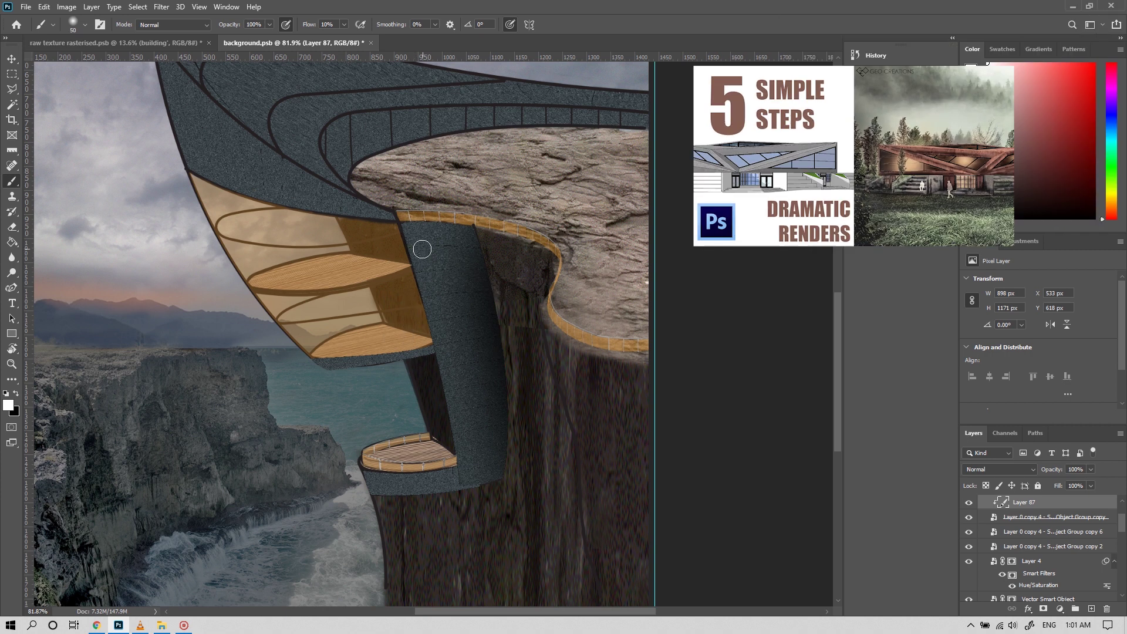
mouse_move(439, 298)
left_mouse_down()
mouse_move(422, 293)
mouse_move(419, 256)
left_mouse_up()
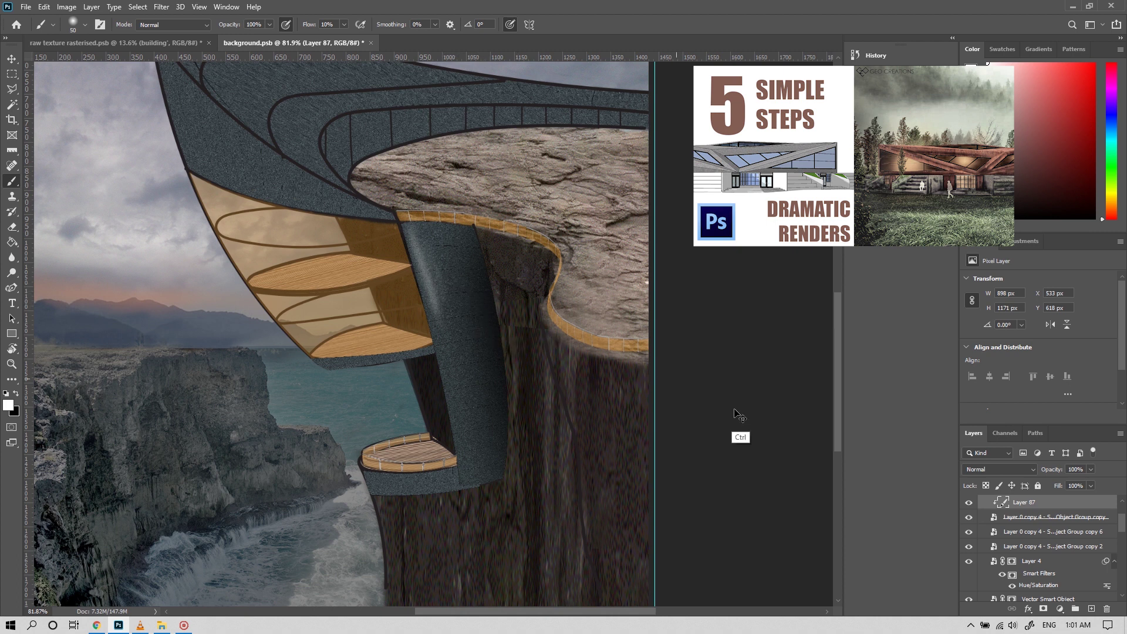
key("ctrl+z")
Step: Brighten the tower's left side on a new layer clipped to the tower
left_click(1089, 608)
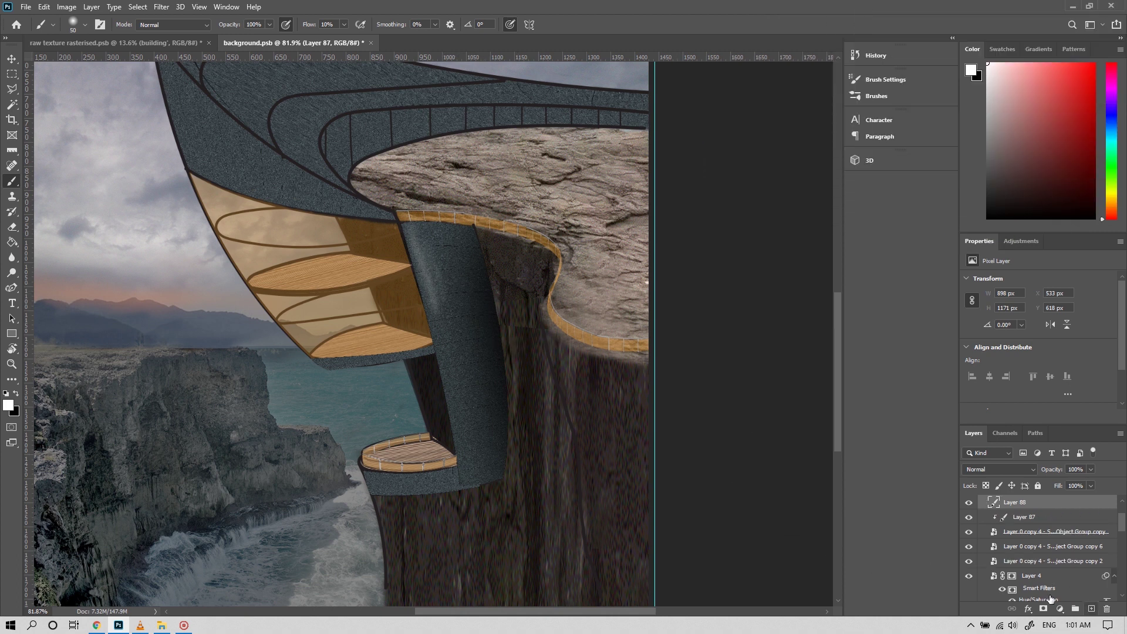
key("ctrl+alt+g")
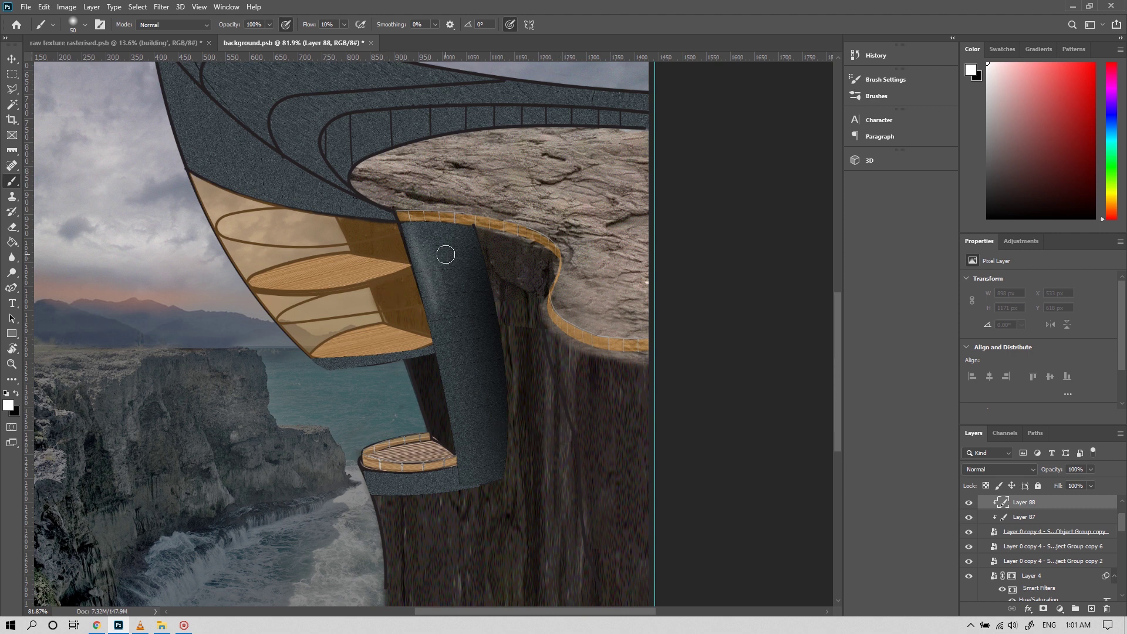
mouse_move(431, 238)
left_mouse_down()
mouse_move(456, 367)
mouse_move(424, 239)
mouse_move(448, 344)
mouse_move(449, 443)
left_mouse_up()
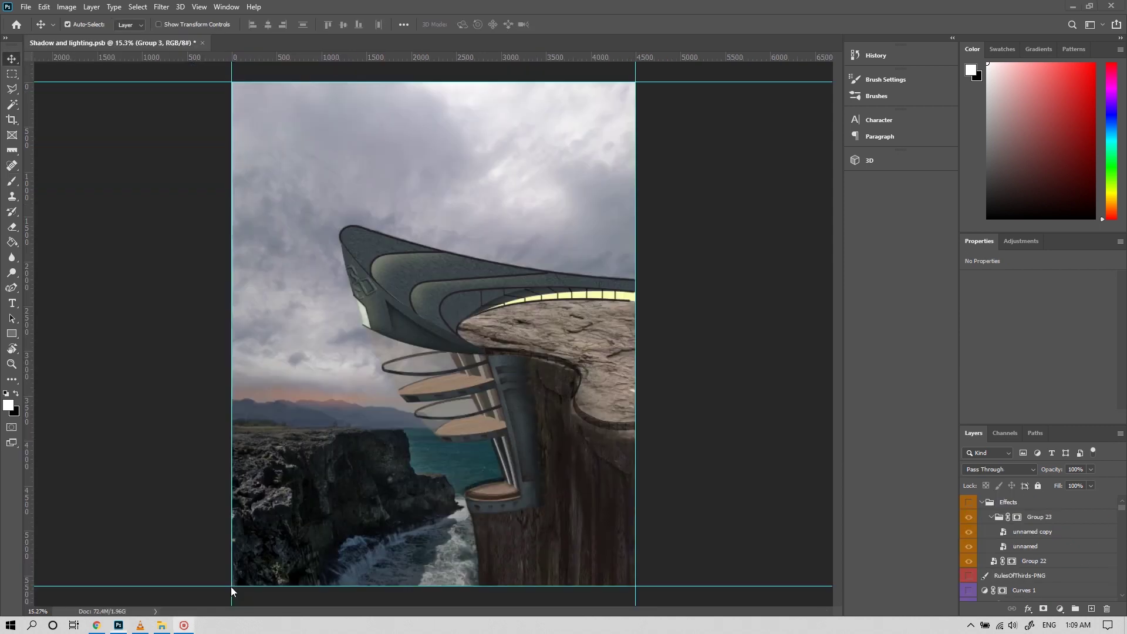
Step: Darken the Layer 48 copy with Levels, lowering the output white to 201
key("ctrl+minus")
key("ctrl+0")
scroll(1005, 548, "down", 3)
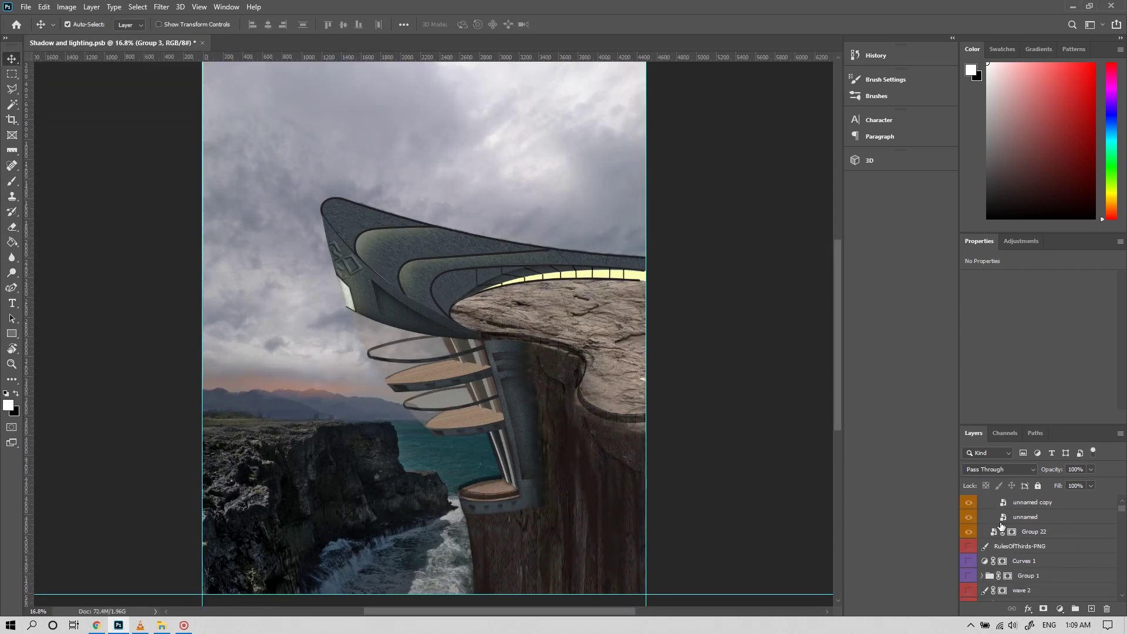
scroll(1005, 548, "down", 3)
scroll(625, 463, "down", 2)
scroll(624, 463, "up", 5)
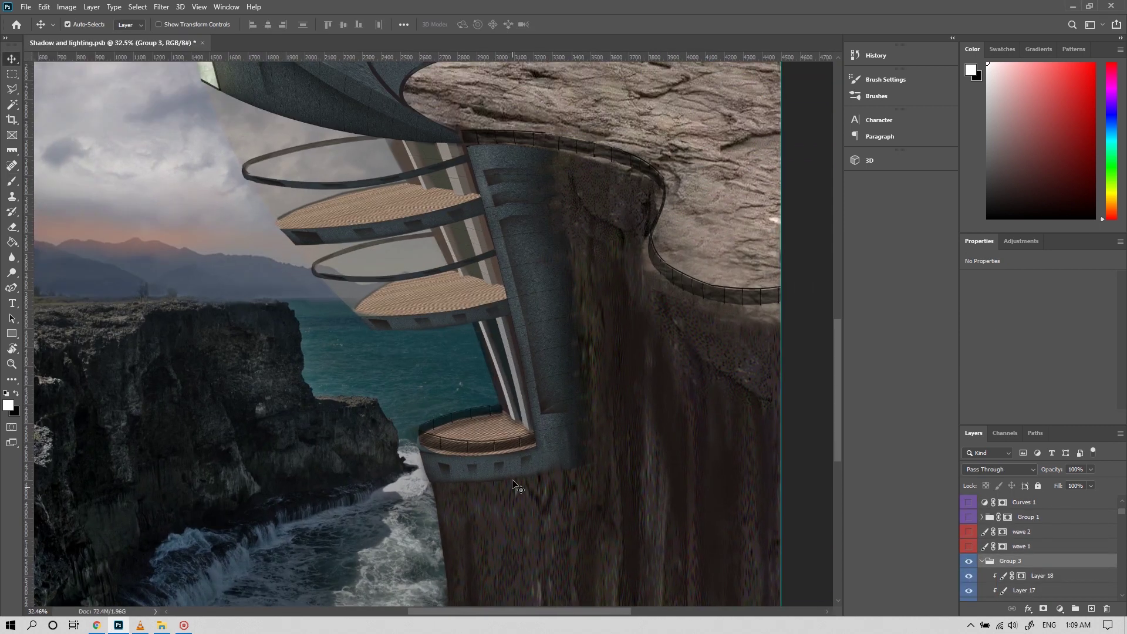
scroll(624, 463, "up", 1)
scroll(1027, 562, "down", 2)
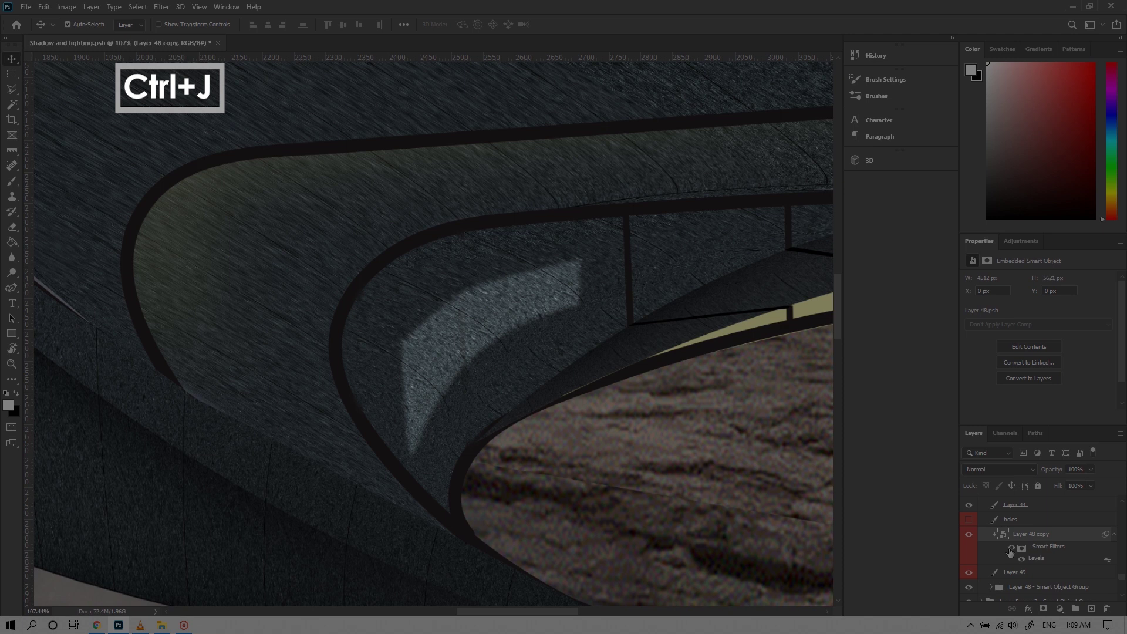
left_click_drag(590, 304, 569, 308)
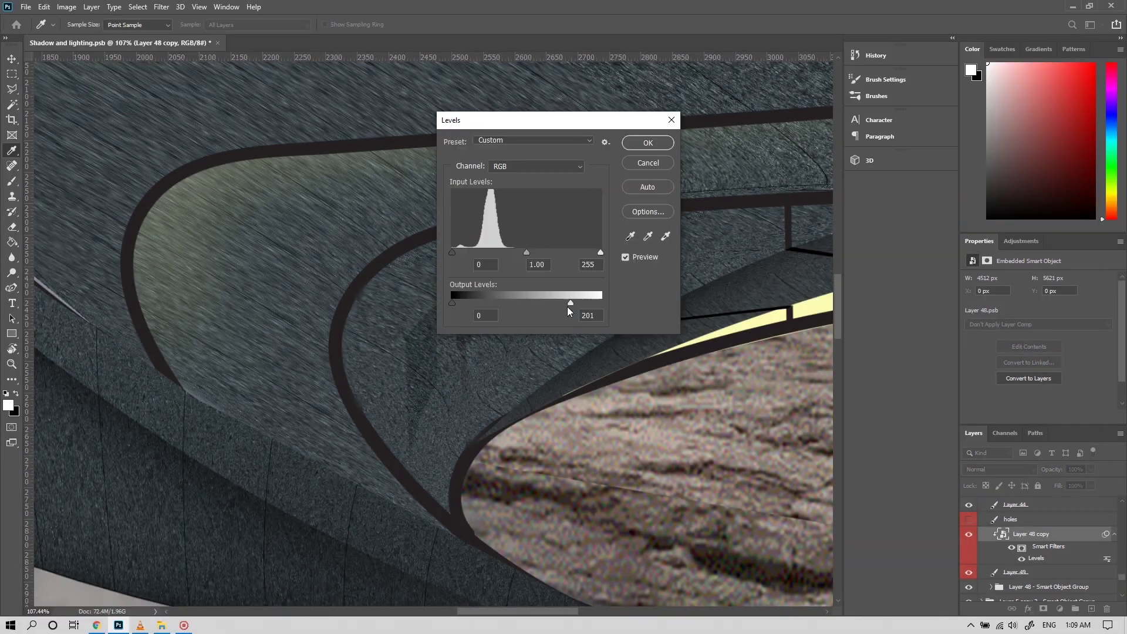
left_click(640, 143)
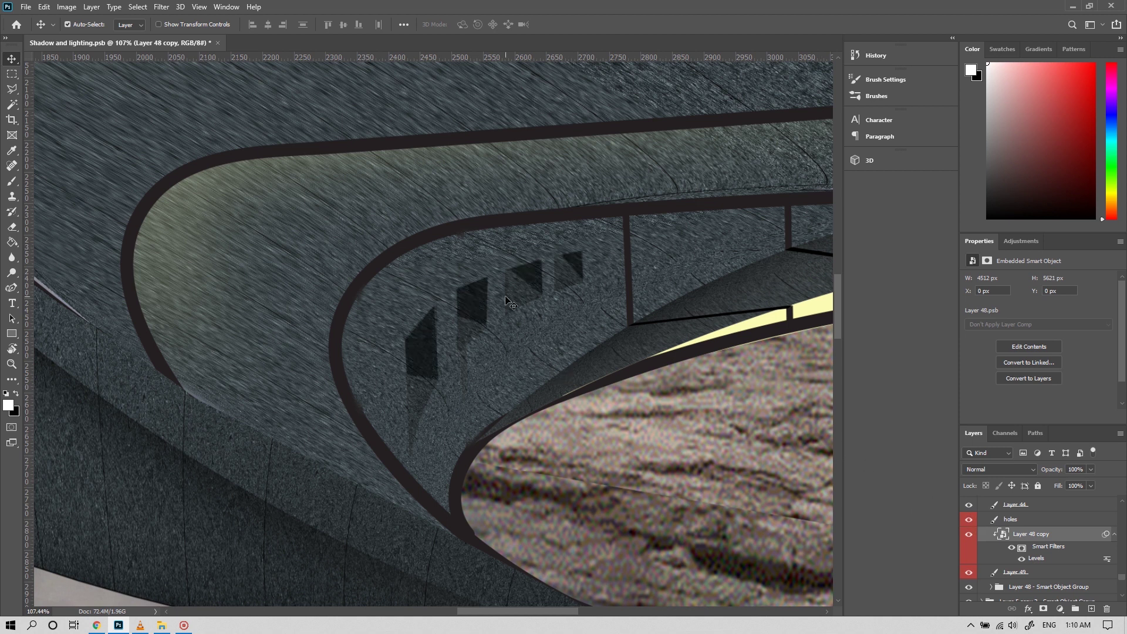
scroll(508, 302, "down", 2)
scroll(508, 302, "down", 2)
scroll(508, 302, "down", 2)
scroll(508, 303, "down", 2)
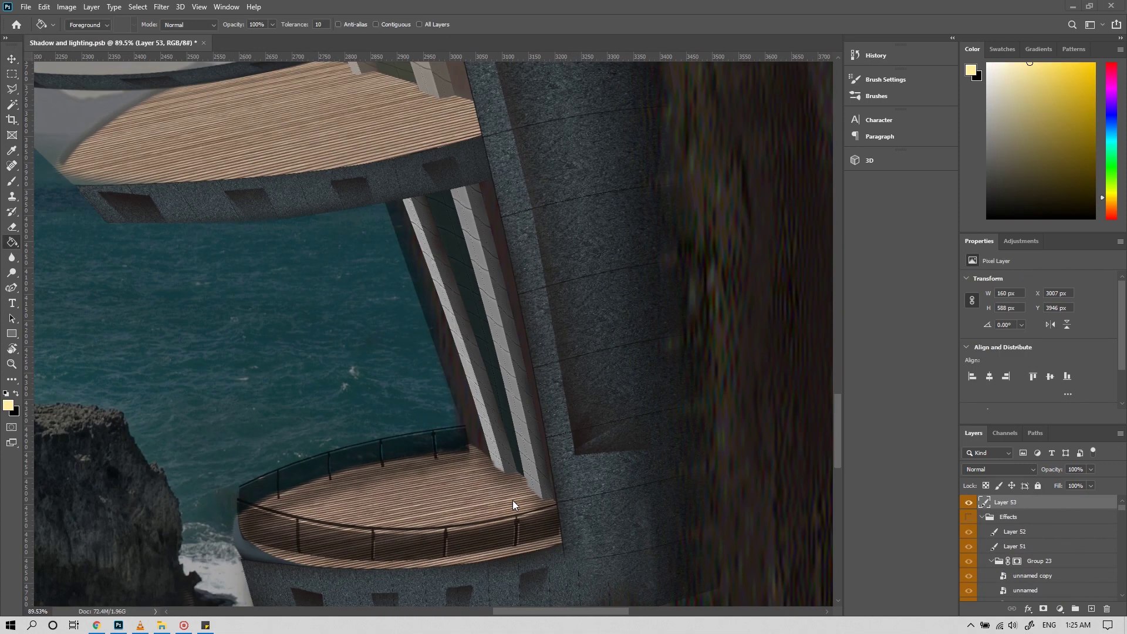
scroll(520, 460, "up", 1)
scroll(537, 360, "up", 1)
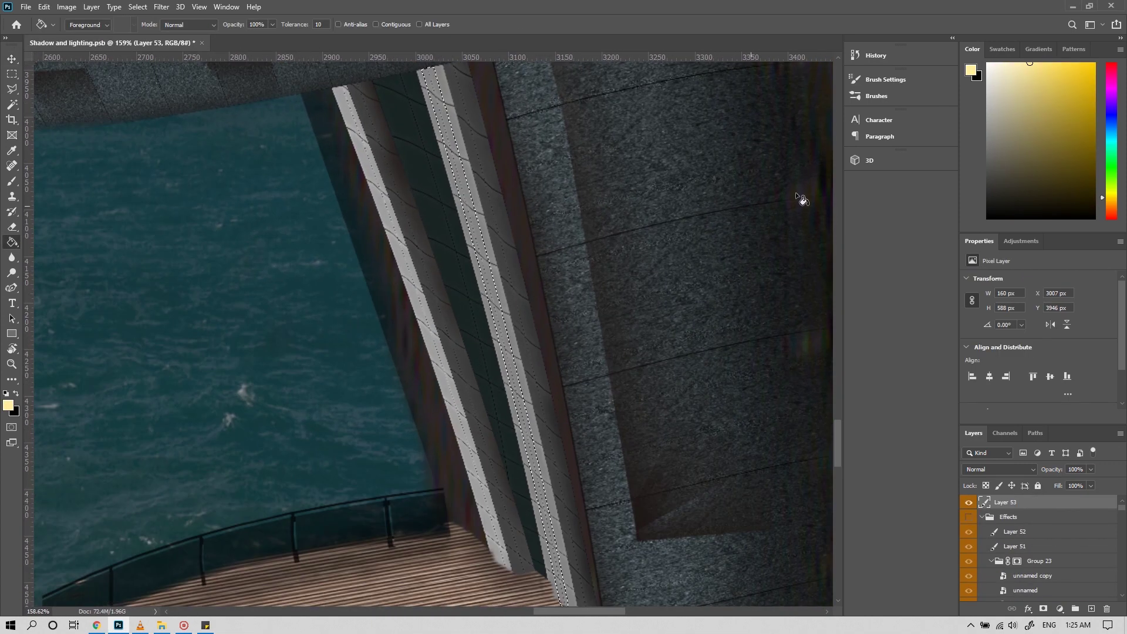
scroll(581, 483, "up", 1)
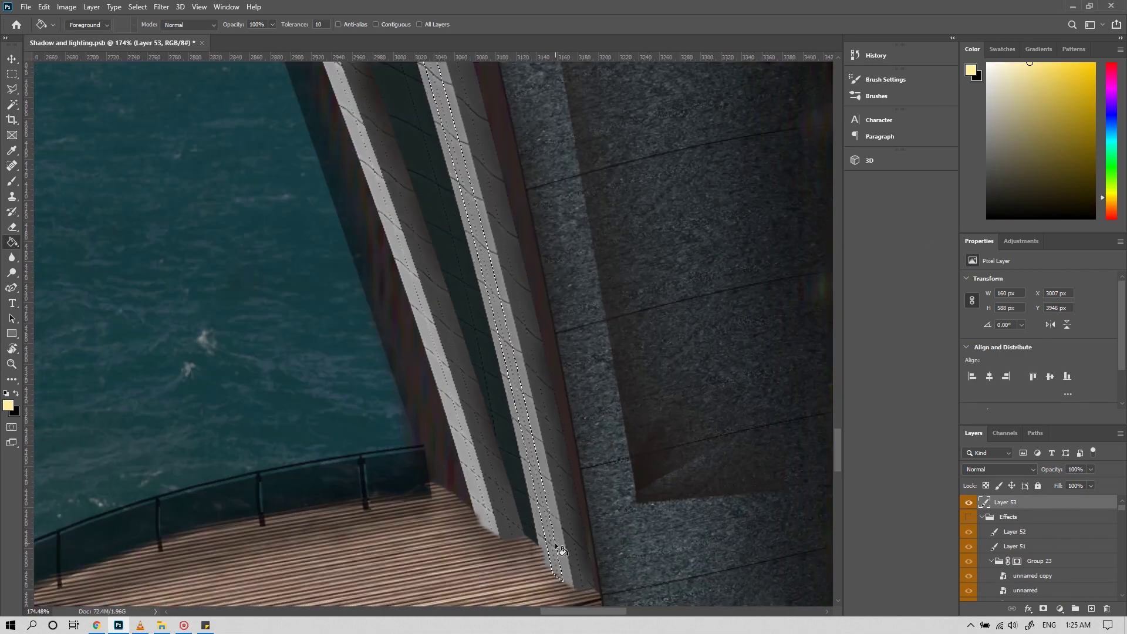
Step: Fill the selected wall strip with pale yellow and deselect it
left_click(534, 443)
key("ctrl+d")
double_click(1052, 505)
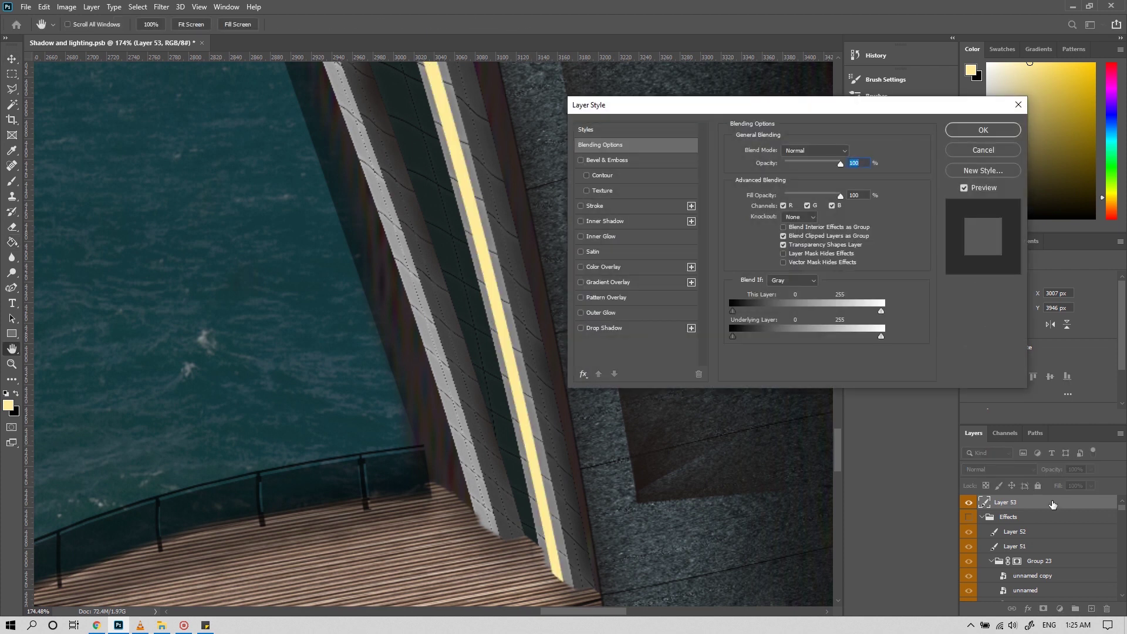
Step: Give Layer 53 an Outer Glow coloured pale yellow fdf9cf
left_click_drag(812, 111, 685, 115)
left_click(455, 317)
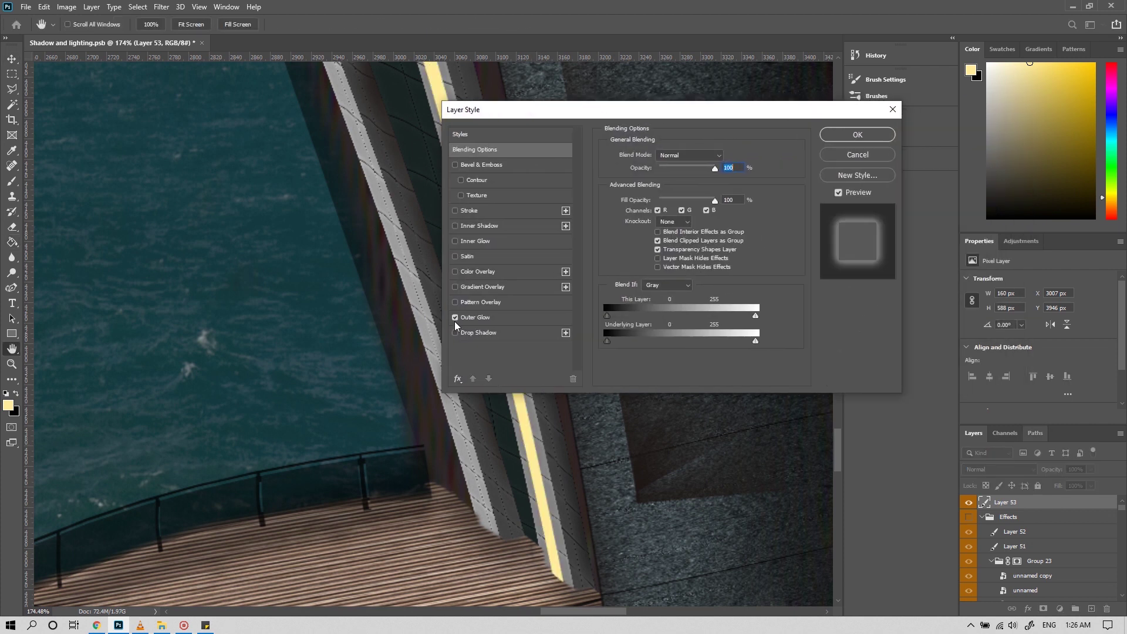
left_click(512, 319)
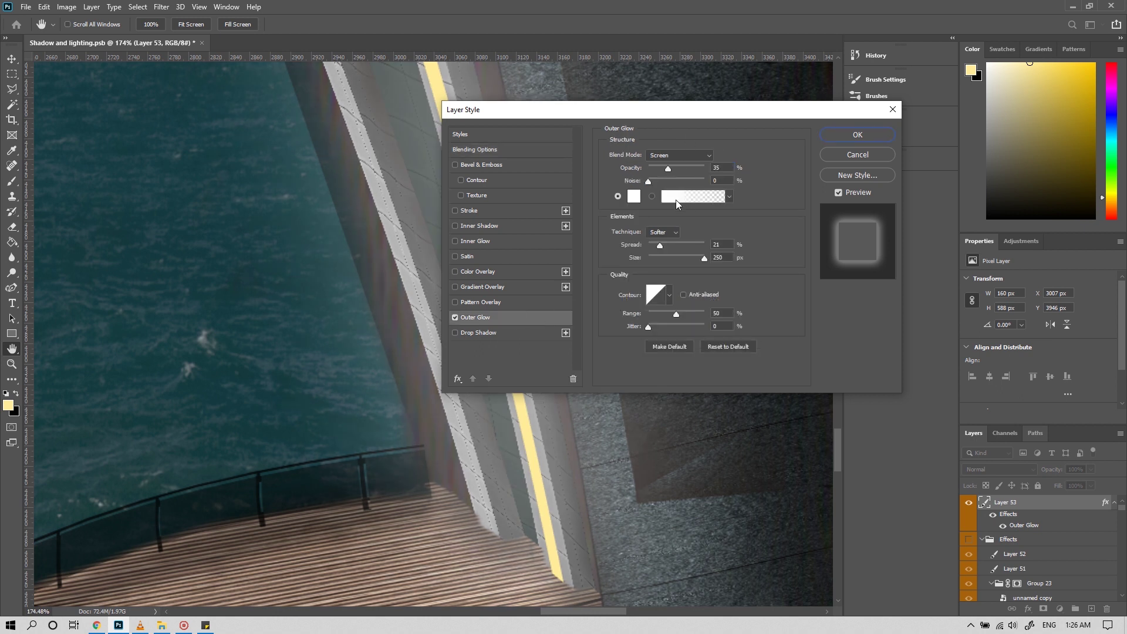
left_click(634, 197)
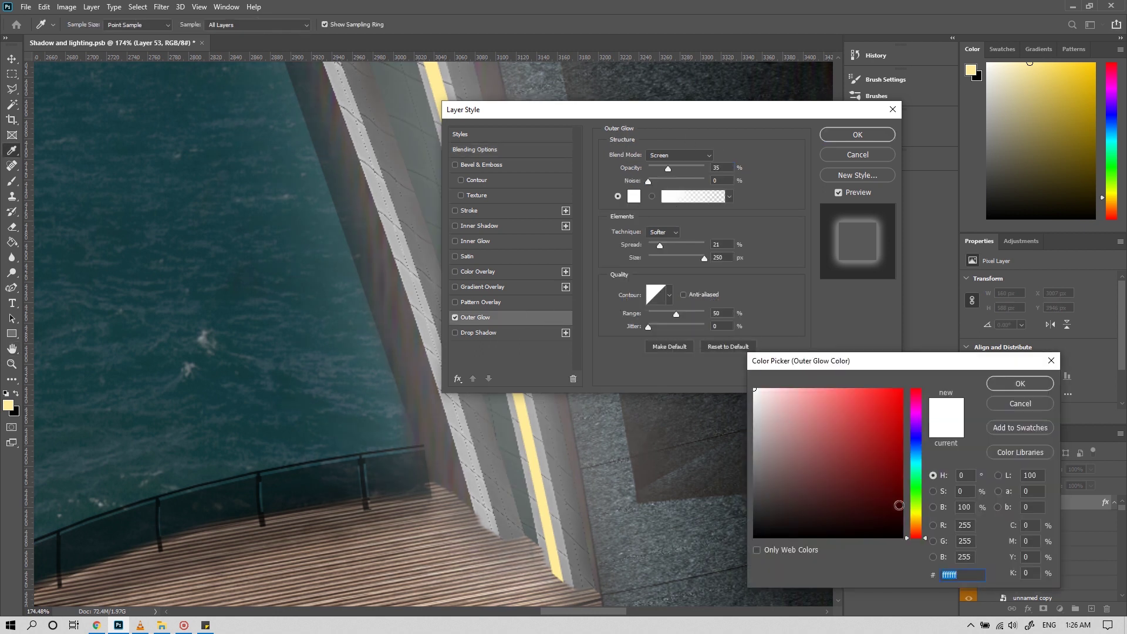
left_click_drag(914, 526, 915, 515)
left_click(776, 389)
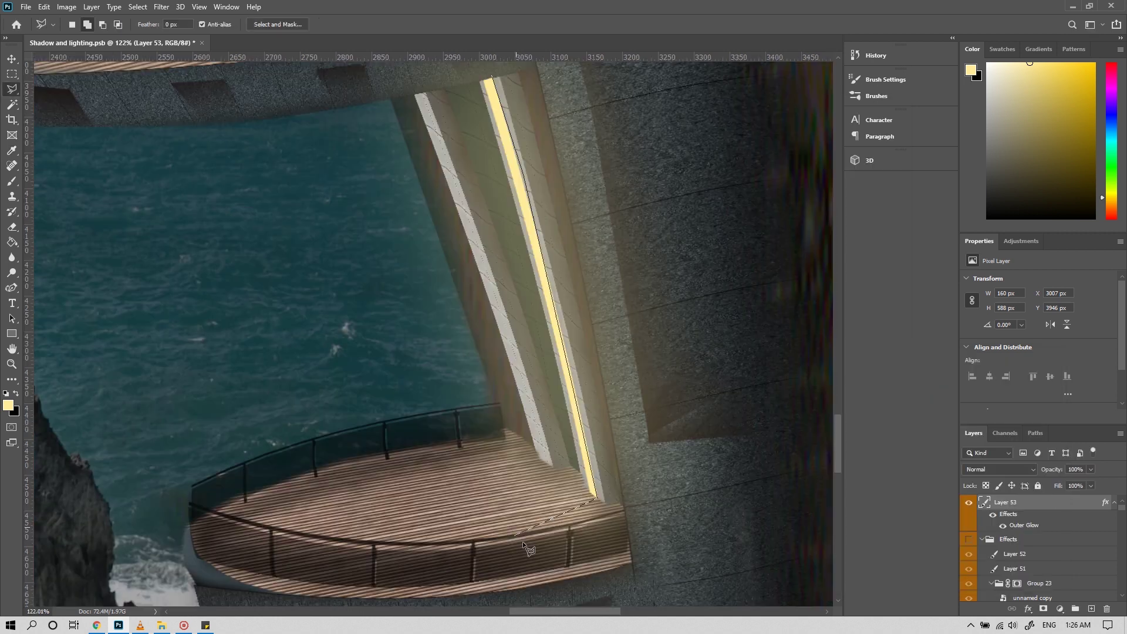
Step: Select the lit area along the deck, wall and ceiling edge with polygonal outlines
left_click(535, 555)
left_click(442, 540)
left_click(388, 314)
left_click(335, 199)
left_click(489, 82)
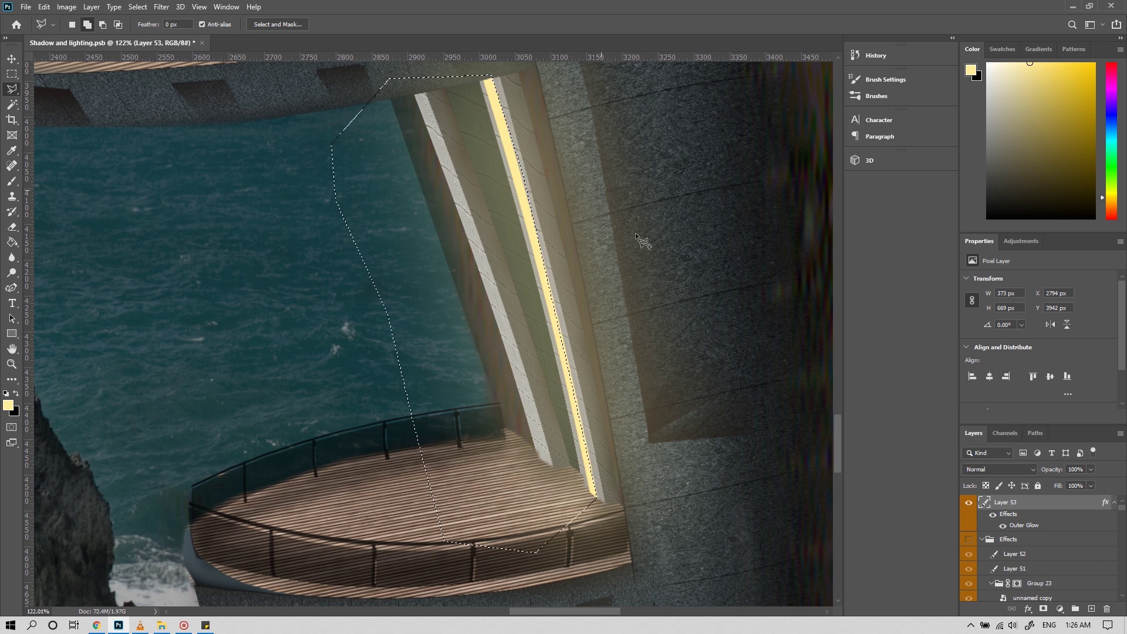
left_click(500, 72, "shift")
left_click(323, 97)
scroll(502, 77, "up", 1)
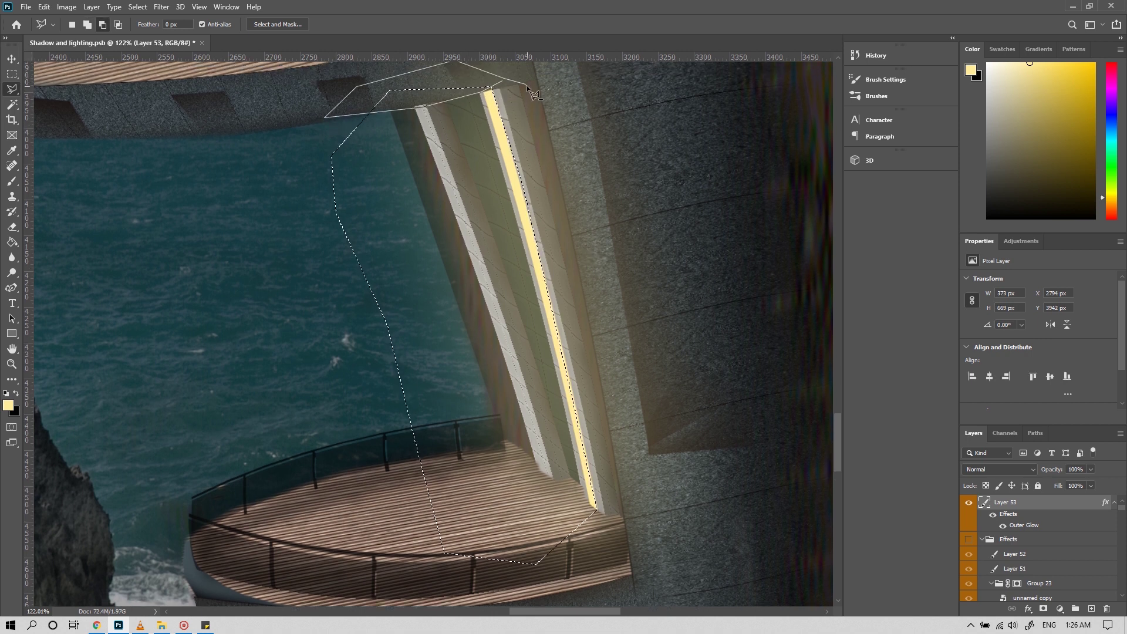
left_click(527, 86)
double_click(640, 543)
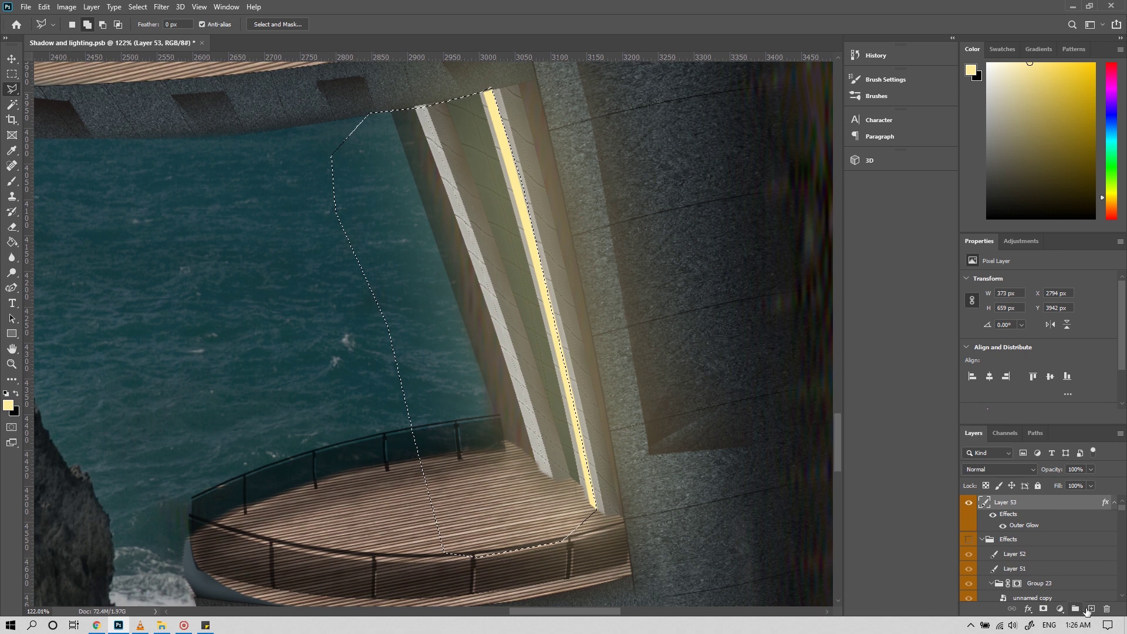
Step: Paint faint light beside the yellow stripe on a new layer with a larger brush
key("ctrl+shift+alt+n")
key("b")
key("bracketright")
key("bracketright")
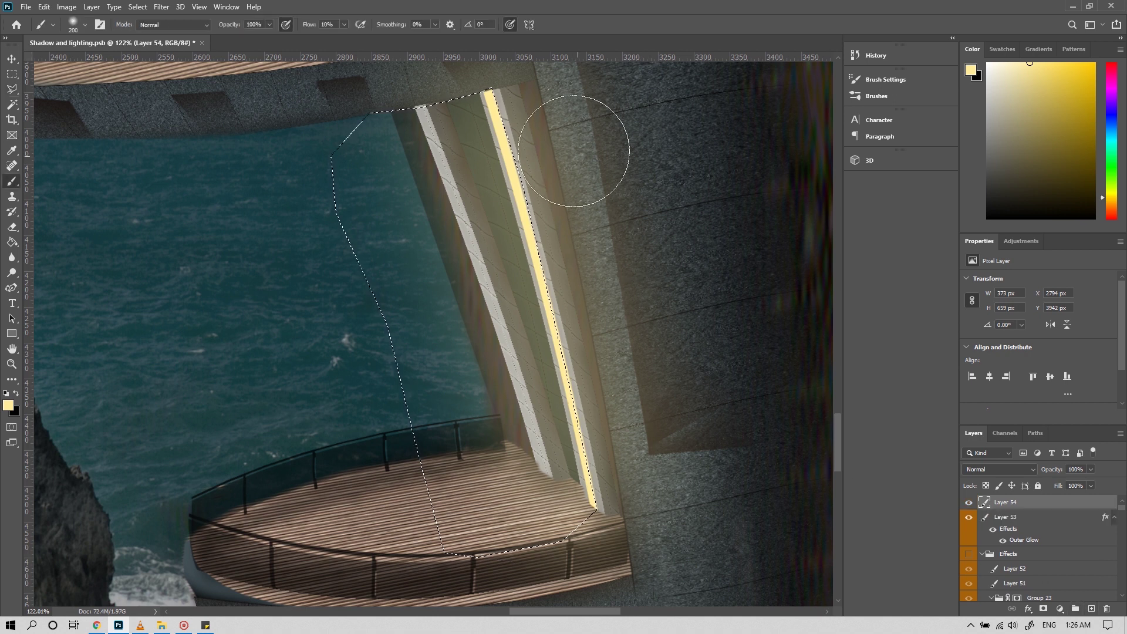
key("bracketright")
key("bracketright")
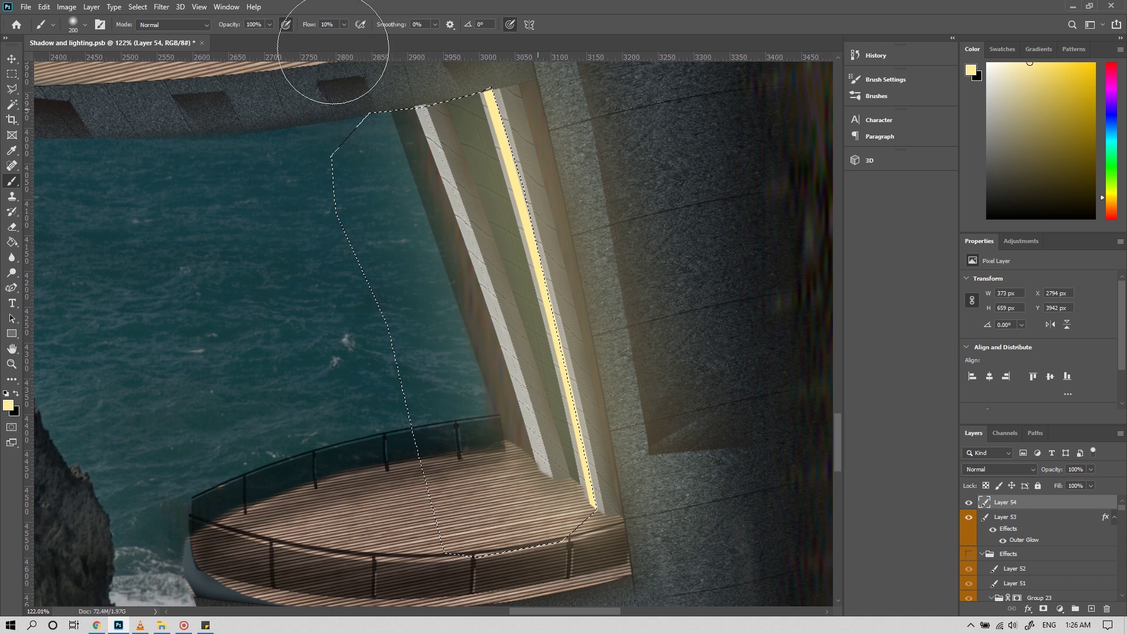
left_click_drag(493, 141, 517, 188)
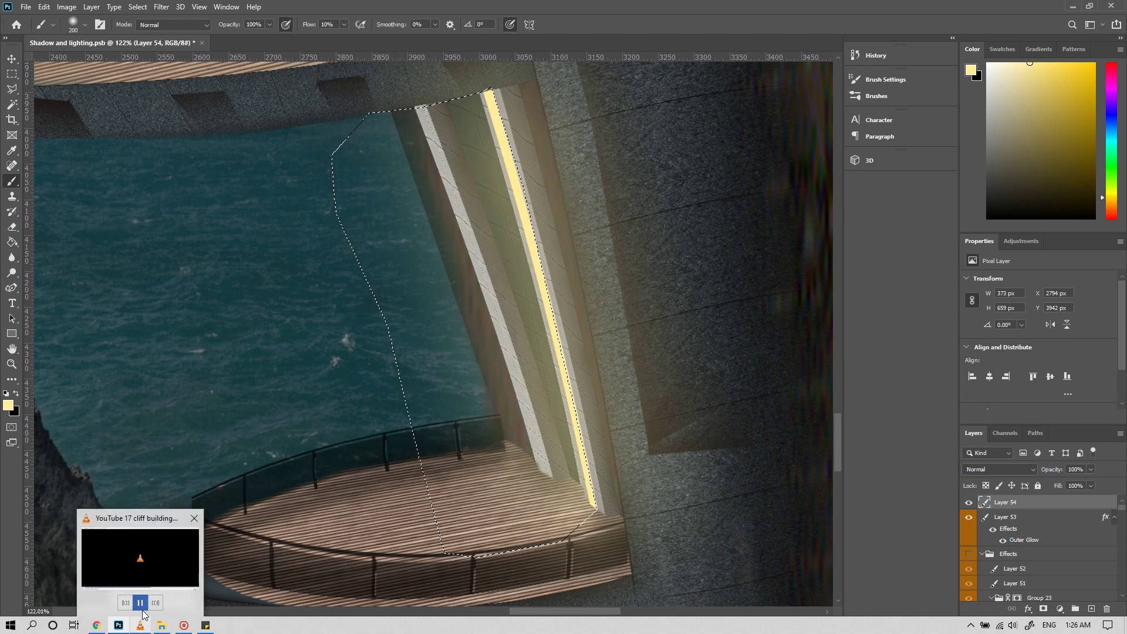
Step: Brighten the stripe's glow near the deck with near-full brush flow
key("ctrl+d")
scroll(472, 535, "down", 3)
key("ctrl+shift+d")
scroll(579, 416, "up", 2)
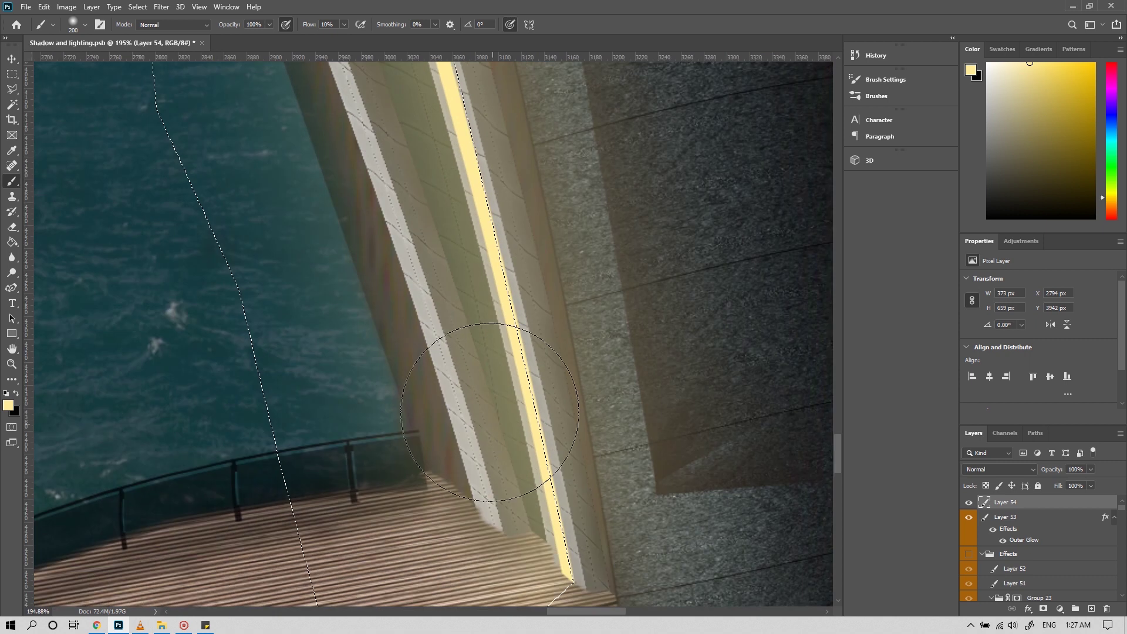
scroll(529, 265, "up", 1)
left_click_drag(343, 24, 388, 30)
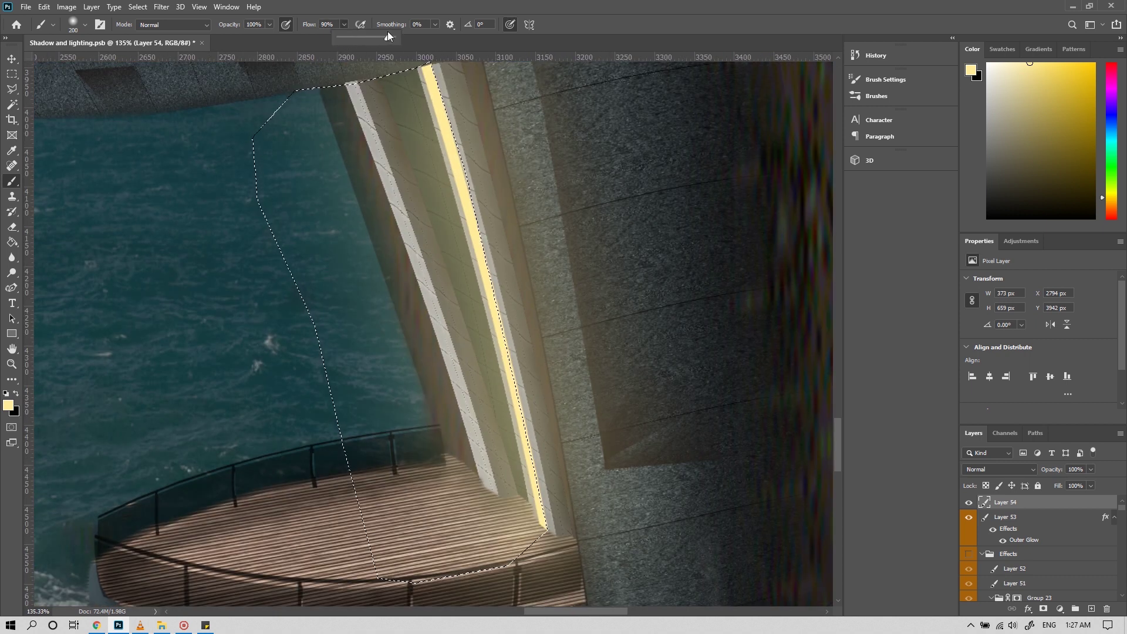
scroll(517, 189, "down", 1)
scroll(548, 306, "down", 1)
left_click_drag(546, 307, 579, 453)
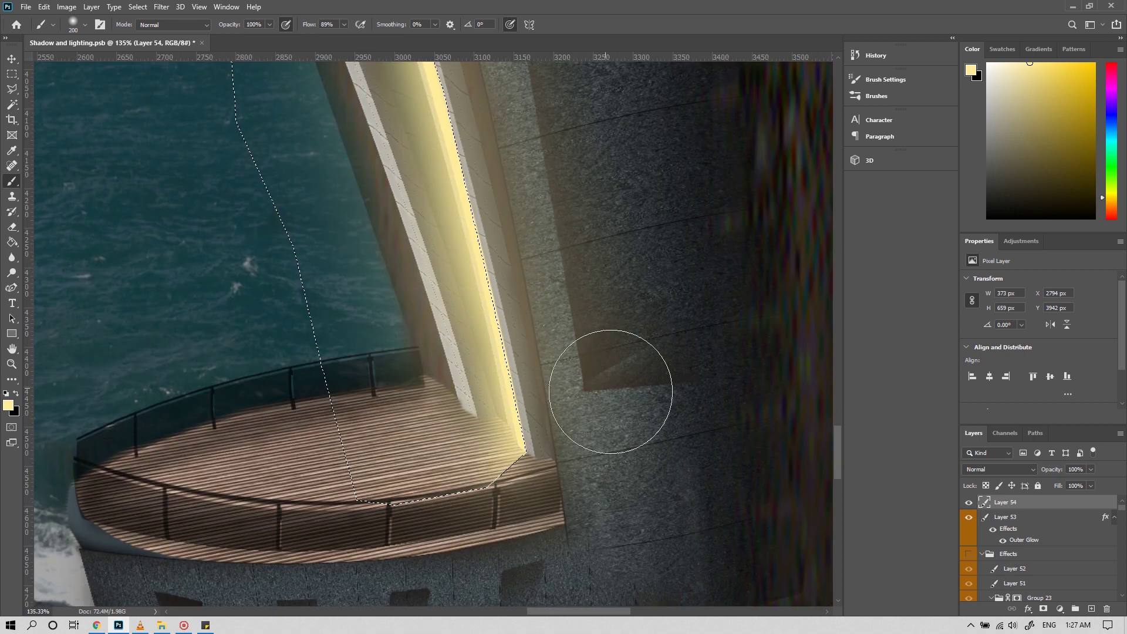
Step: Select the deck corner with a four-sided straight-edged outline
key("ctrl+d")
key("l")
left_click(370, 471)
left_click(498, 520)
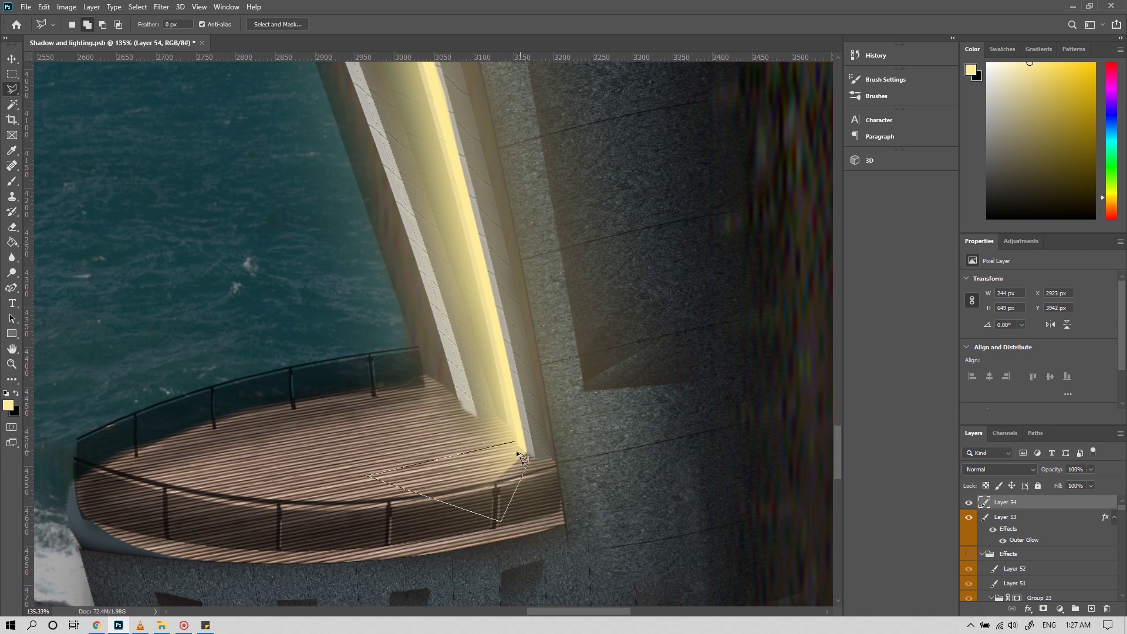
left_click(527, 457)
left_click(514, 442)
key("b")
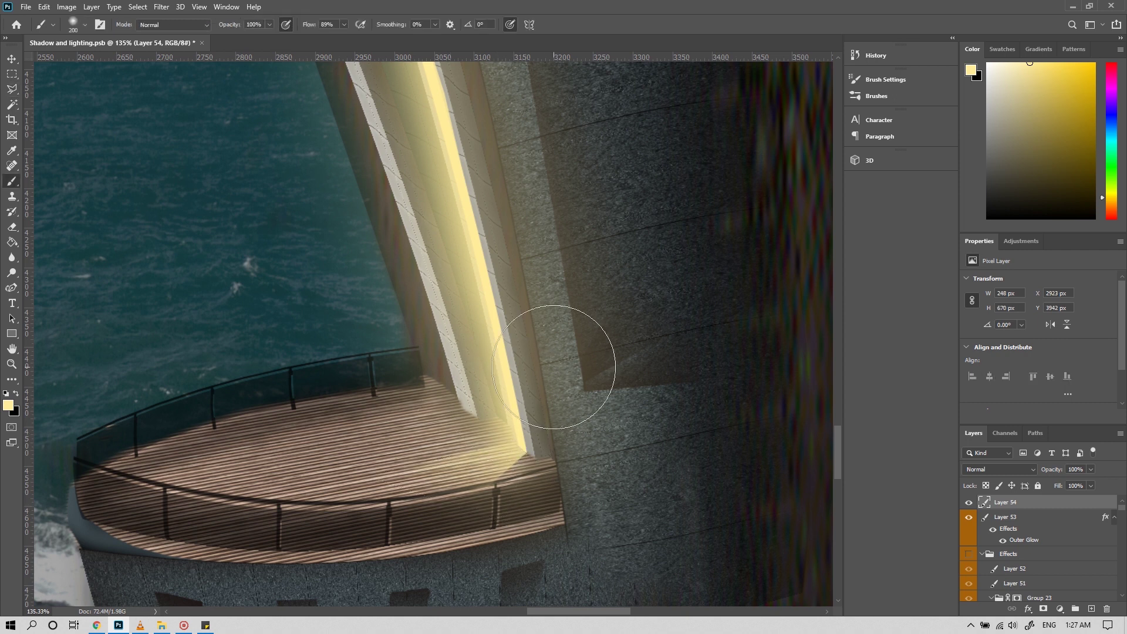
scroll(529, 454, "down", 3)
key("v")
Step: Set Layer 54 to Screen and split its Underlying Layer black slider at 79/96
left_click(1000, 469)
left_click(996, 421)
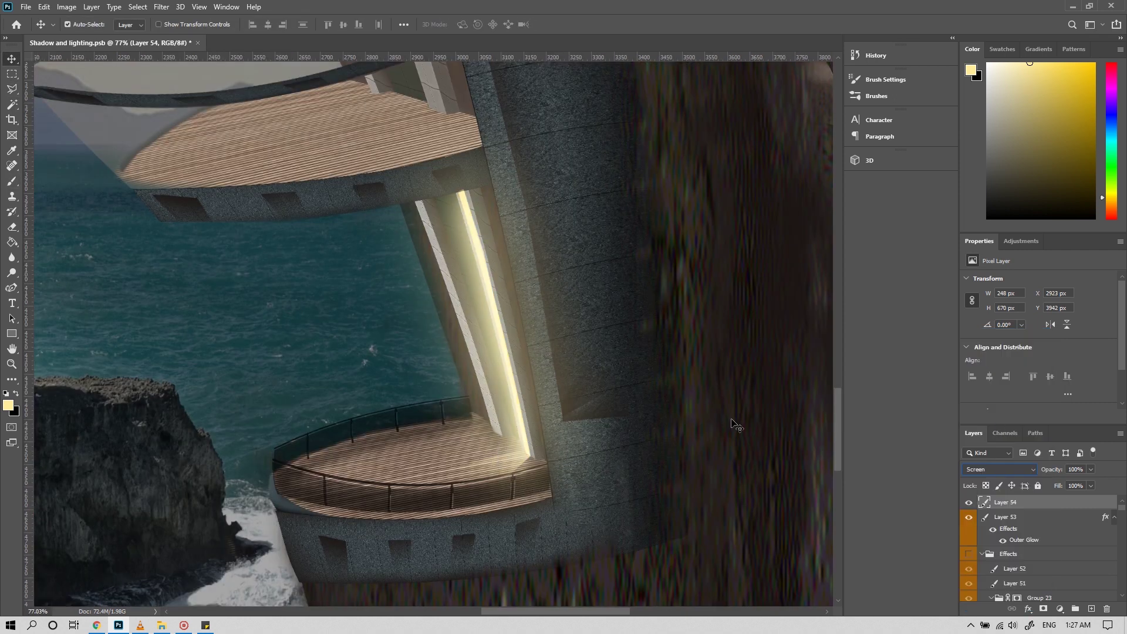
scroll(572, 434, "up", 3)
scroll(572, 435, "up", 3)
scroll(571, 435, "up", 2)
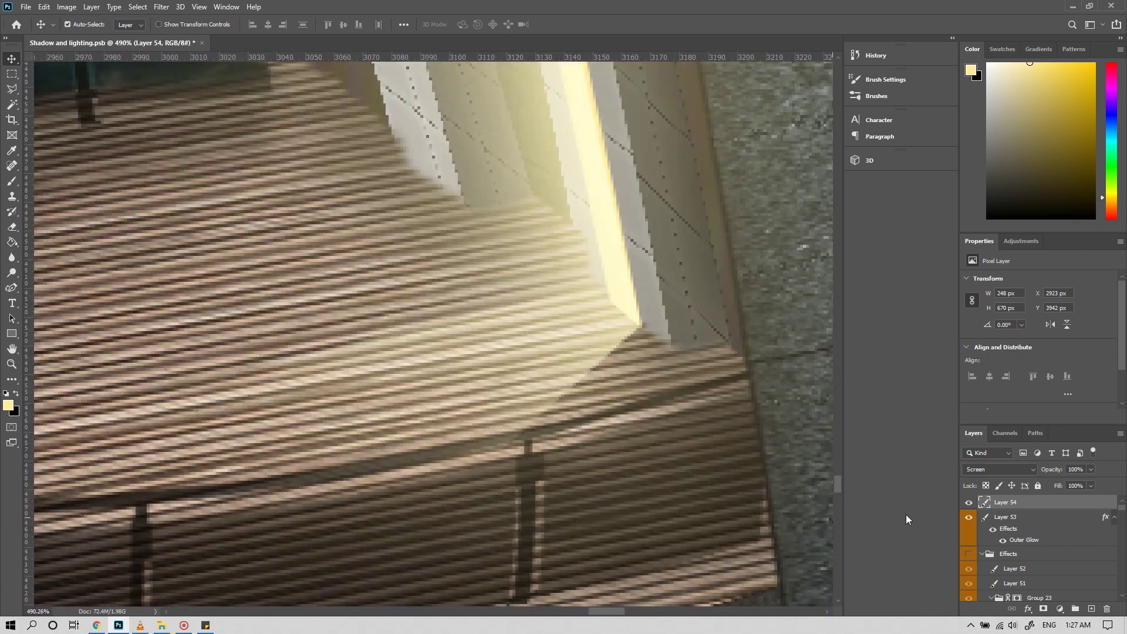
scroll(473, 460, "down", 2)
scroll(569, 378, "down", 2)
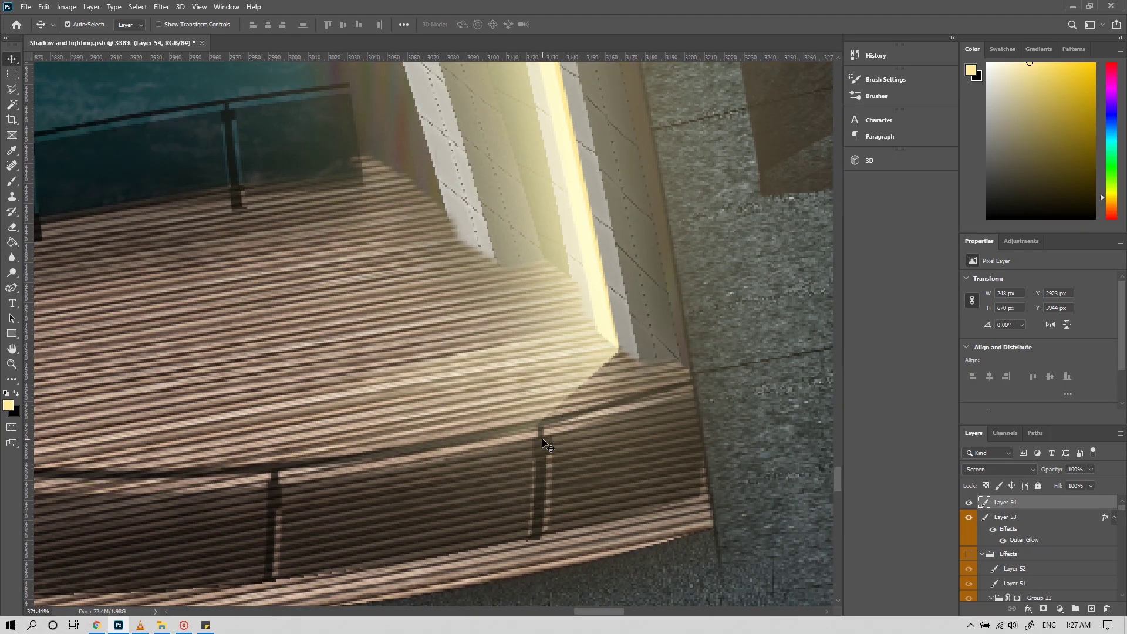
scroll(514, 426, "up", 3)
scroll(529, 430, "down", 1)
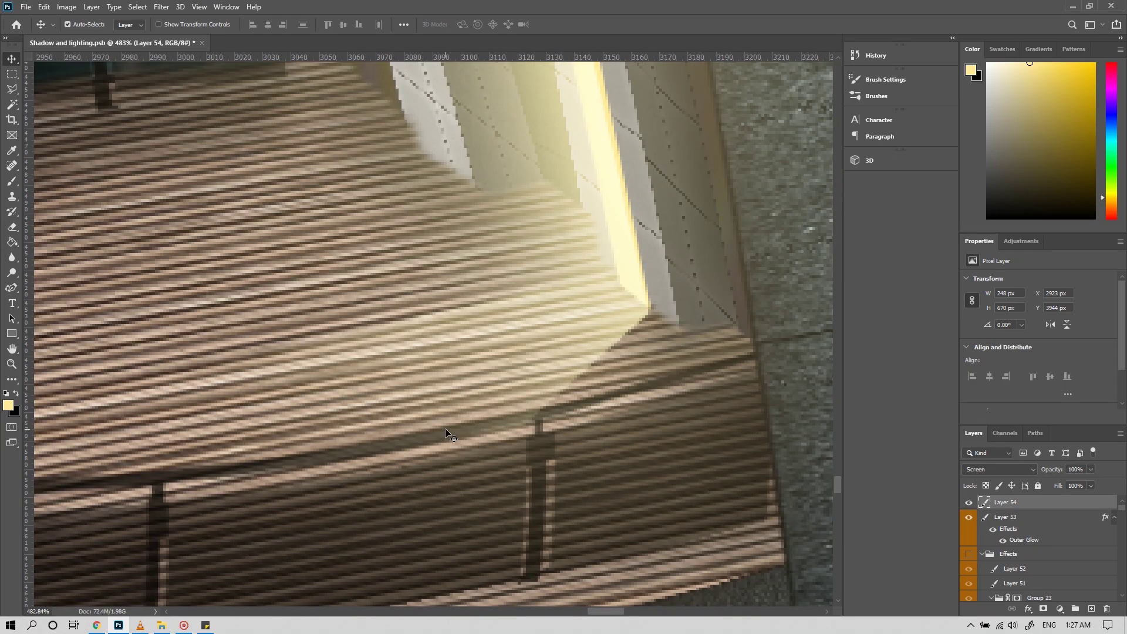
double_click(1013, 502)
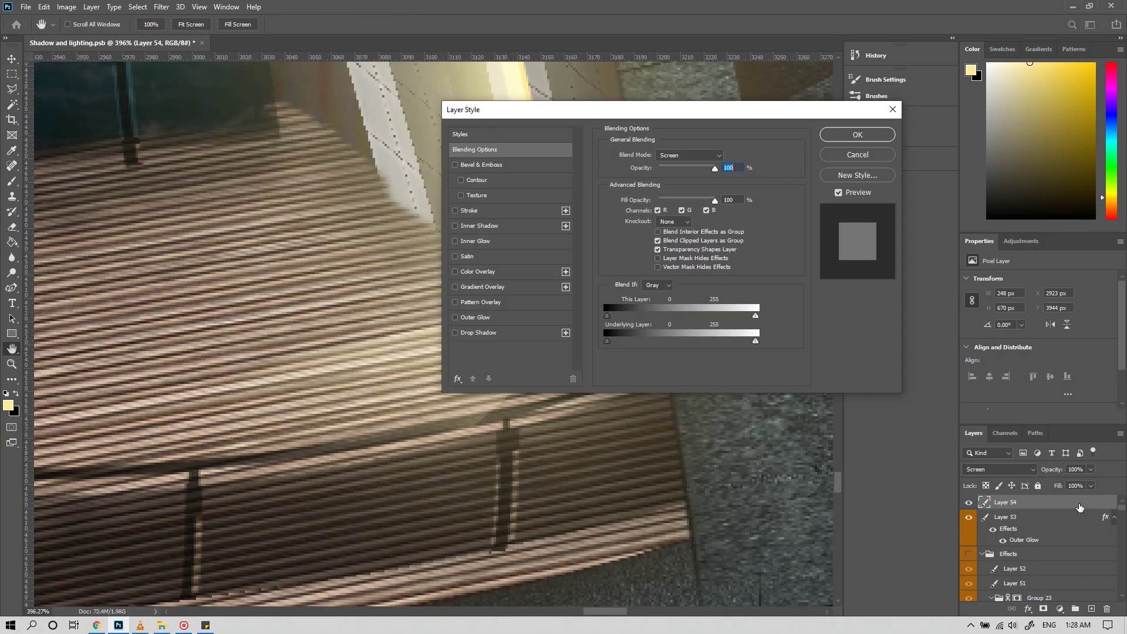
left_click_drag(666, 115, 939, 110)
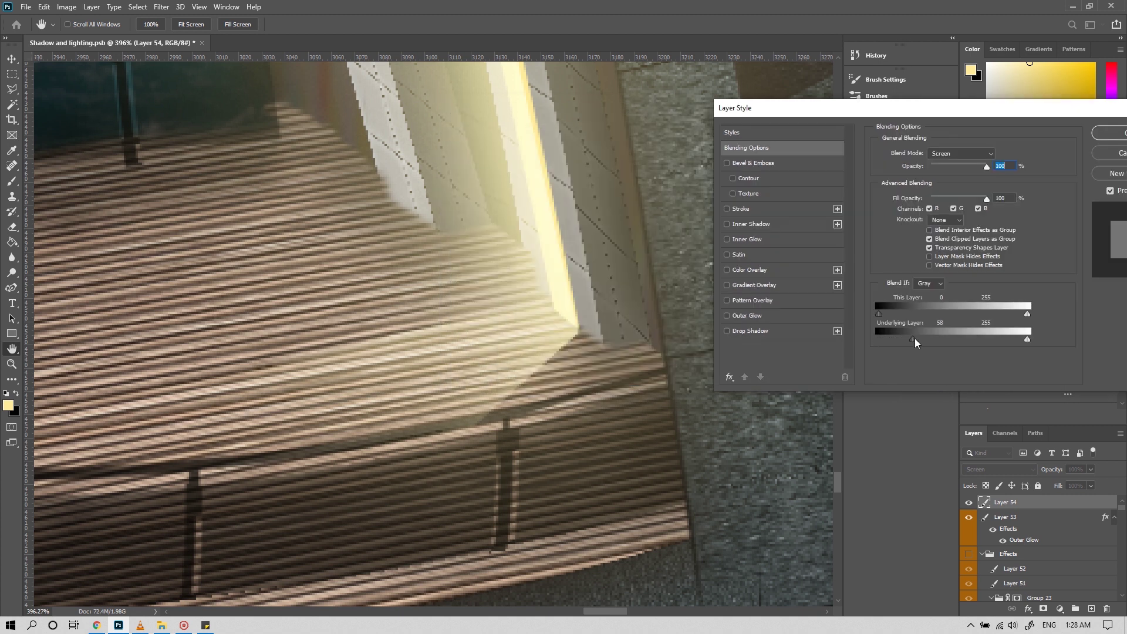
left_click_drag(929, 341, 927, 346)
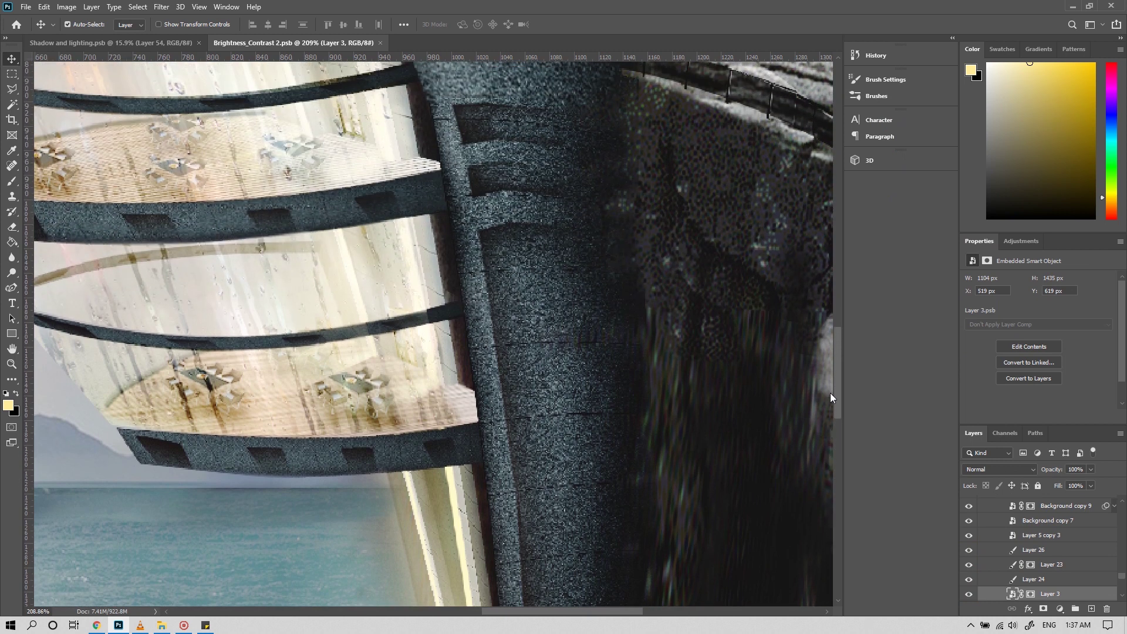
scroll(825, 369, "up", 3)
scroll(823, 354, "up", 3)
scroll(820, 332, "up", 3)
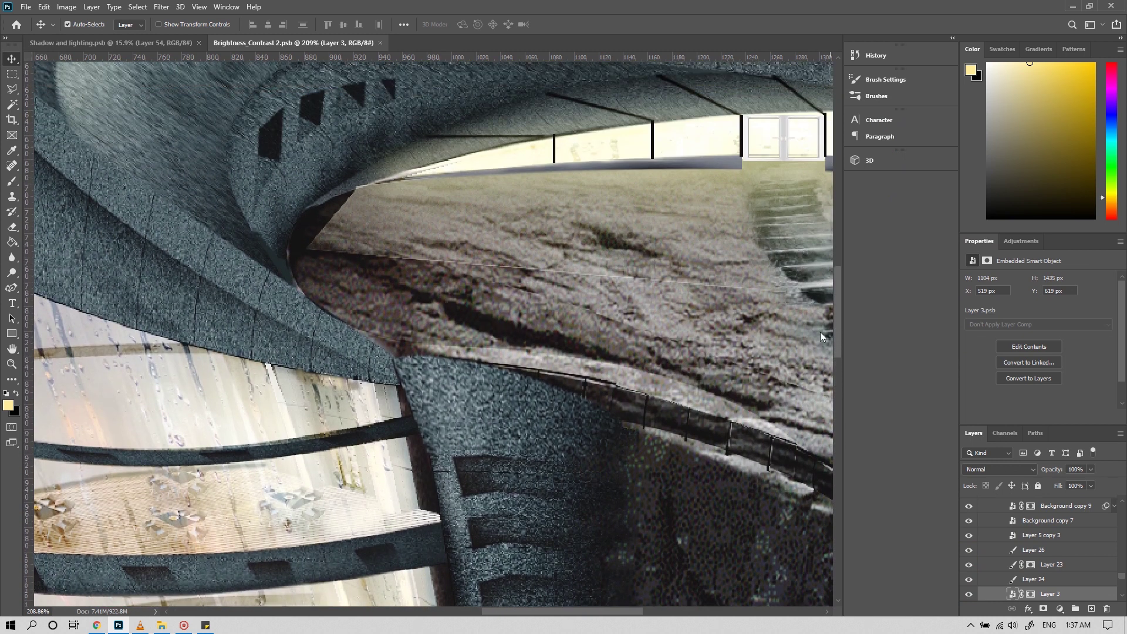
scroll(820, 315, "up", 3)
scroll(819, 304, "down", 3)
scroll(818, 297, "down", 3)
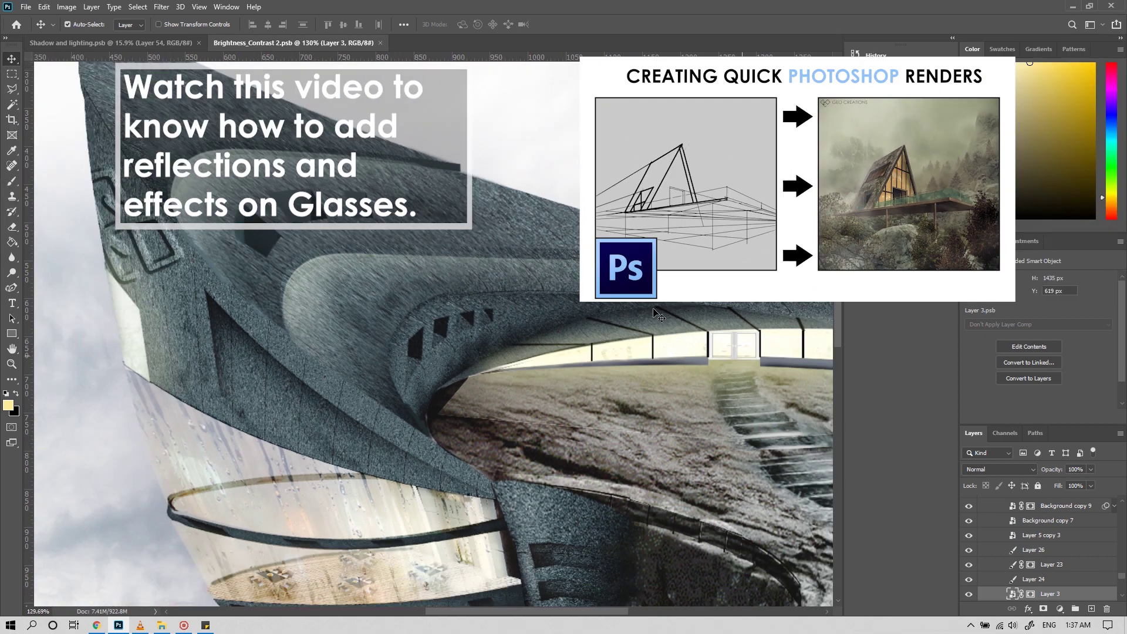
scroll(559, 565, "up", 3)
scroll(552, 559, "up", 3)
scroll(501, 531, "up", 3)
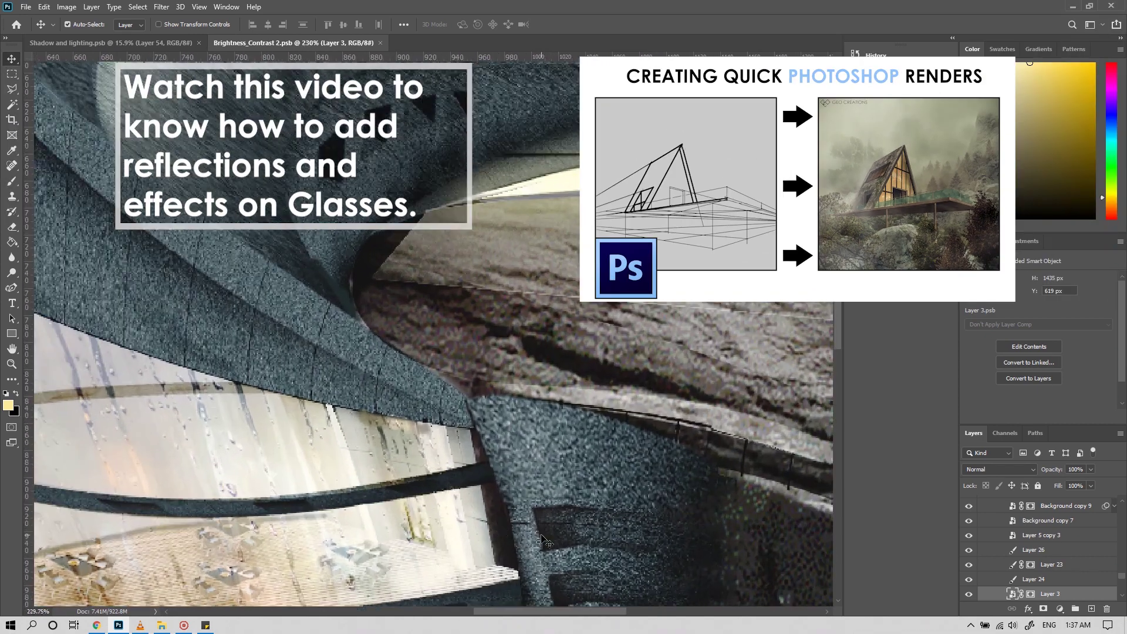
scroll(483, 388, "up", 3)
scroll(483, 388, "down", 1)
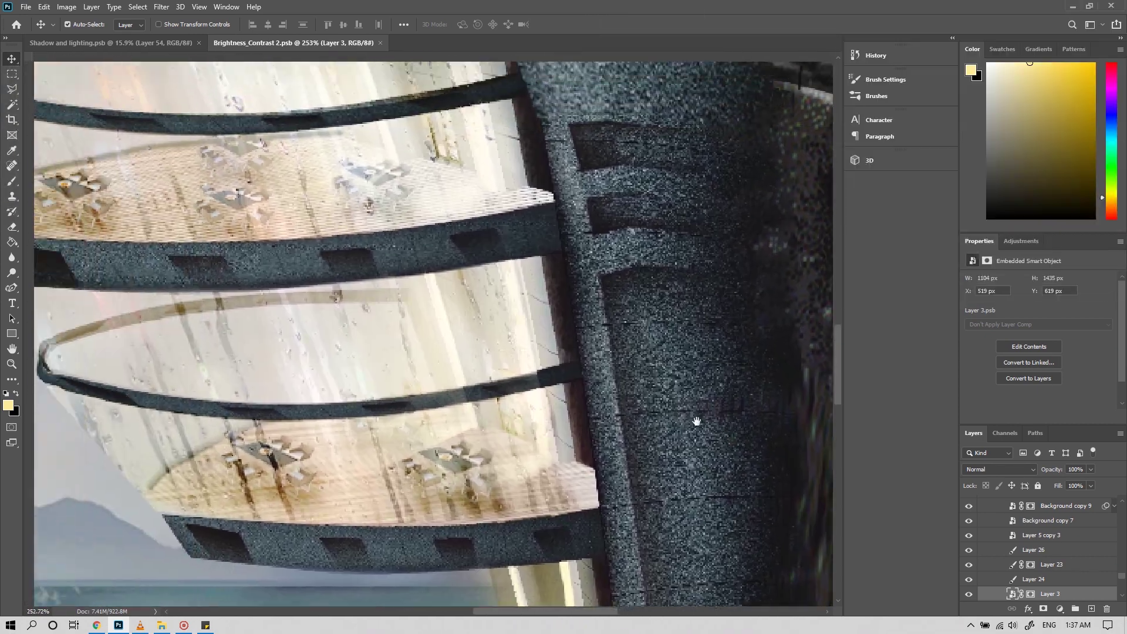
Step: Pan the Brightness_Contrast 2.psb view over to the building's balconies
left_click_drag(449, 390, 711, 437)
scroll(712, 435, "down", 1)
scroll(617, 379, "down", 1)
scroll(484, 317, "down", 2)
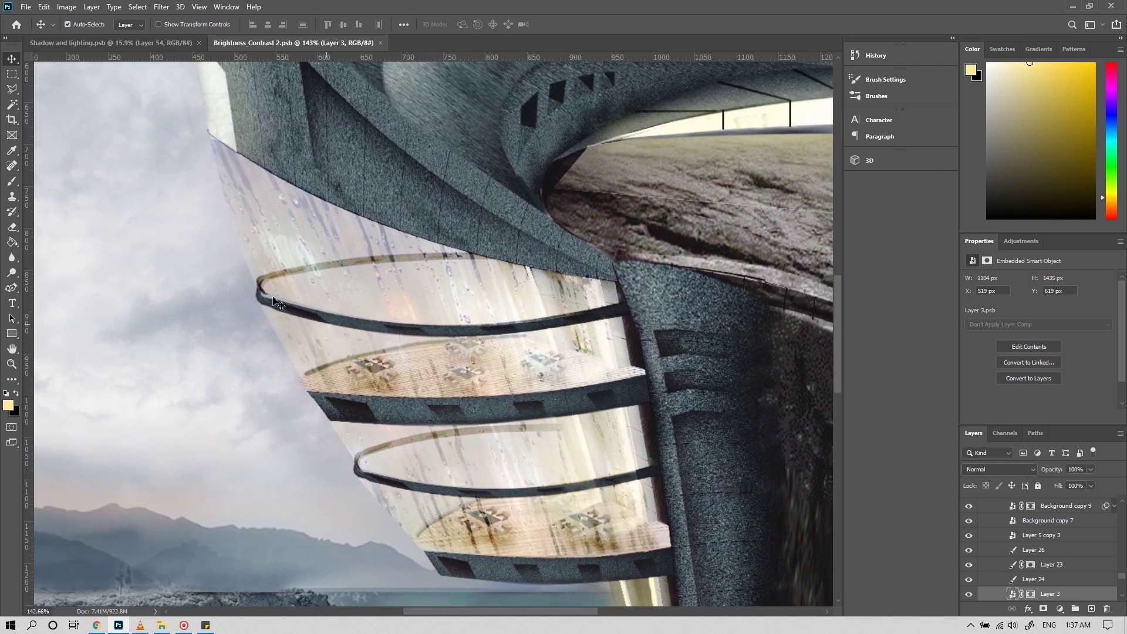
scroll(366, 253, "down", 1)
scroll(379, 262, "down", 2)
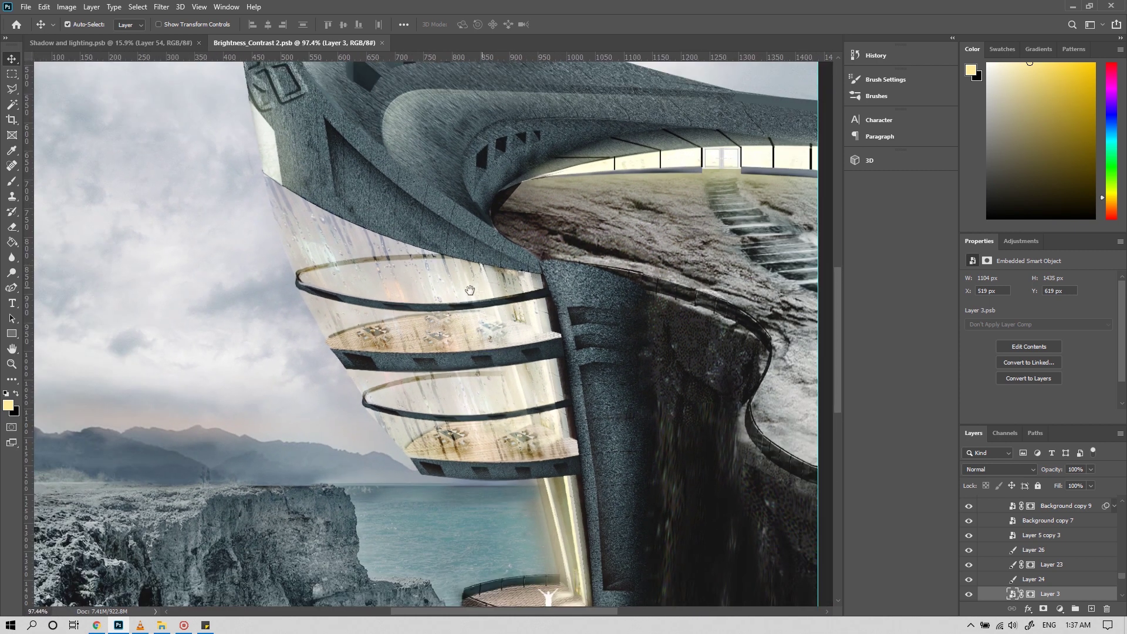
scroll(469, 291, "down", 2)
scroll(327, 335, "down", 2)
scroll(402, 372, "down", 2)
scroll(402, 373, "down", 1)
scroll(973, 563, "down", 3)
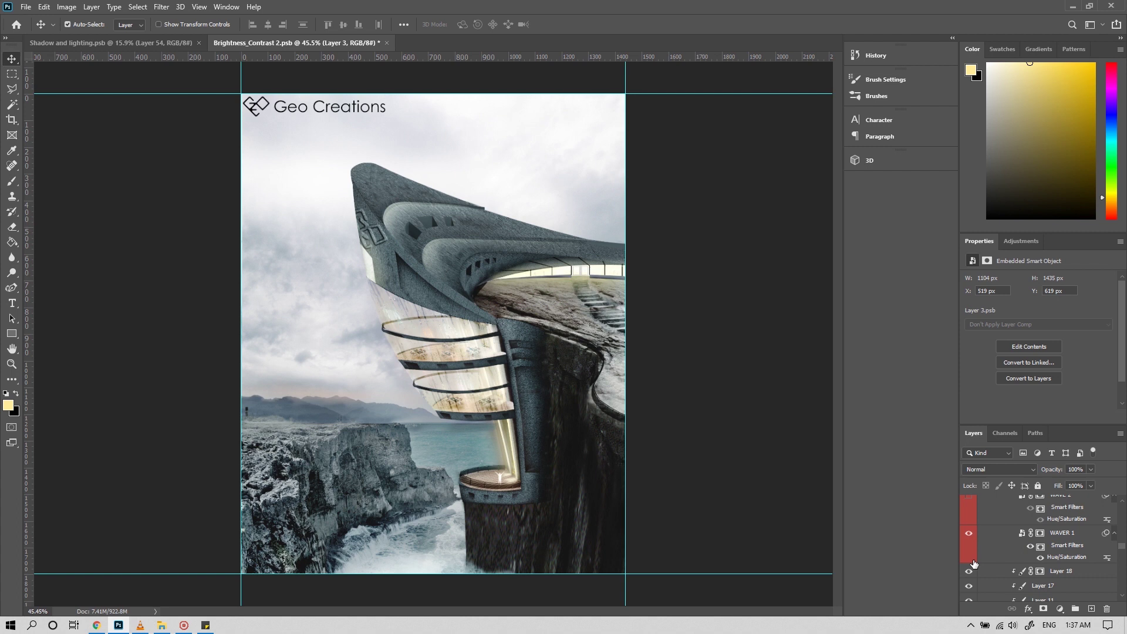
Step: Toggle WAVER 1 off and back on, then search Google Images for 'rain overlay'
left_click(969, 534)
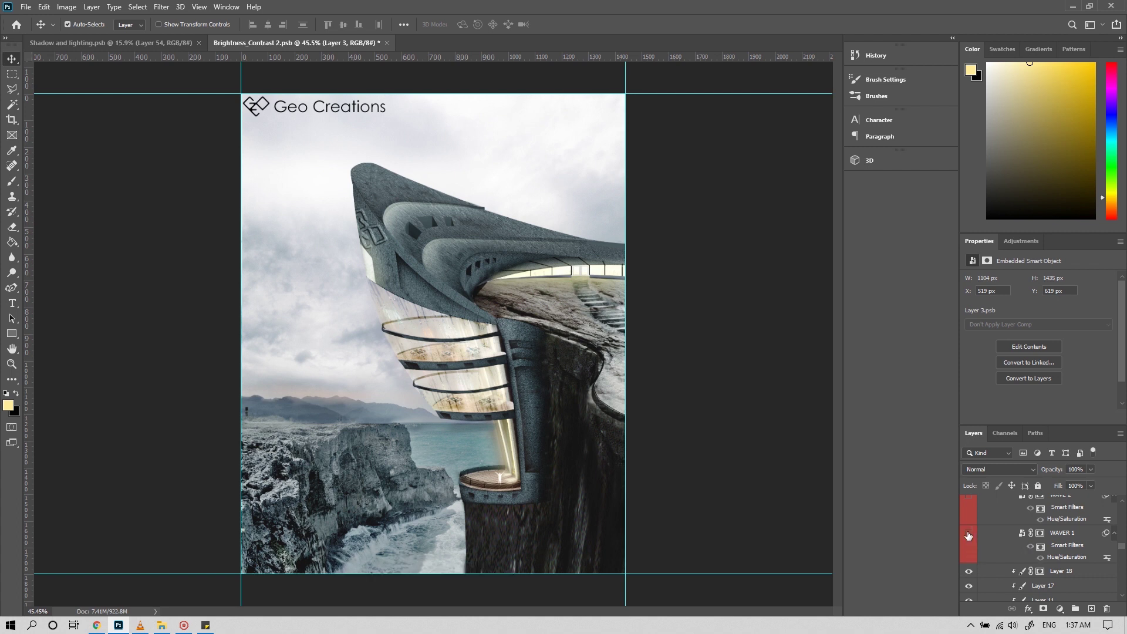
left_click(968, 534)
scroll(970, 551, "up", 1)
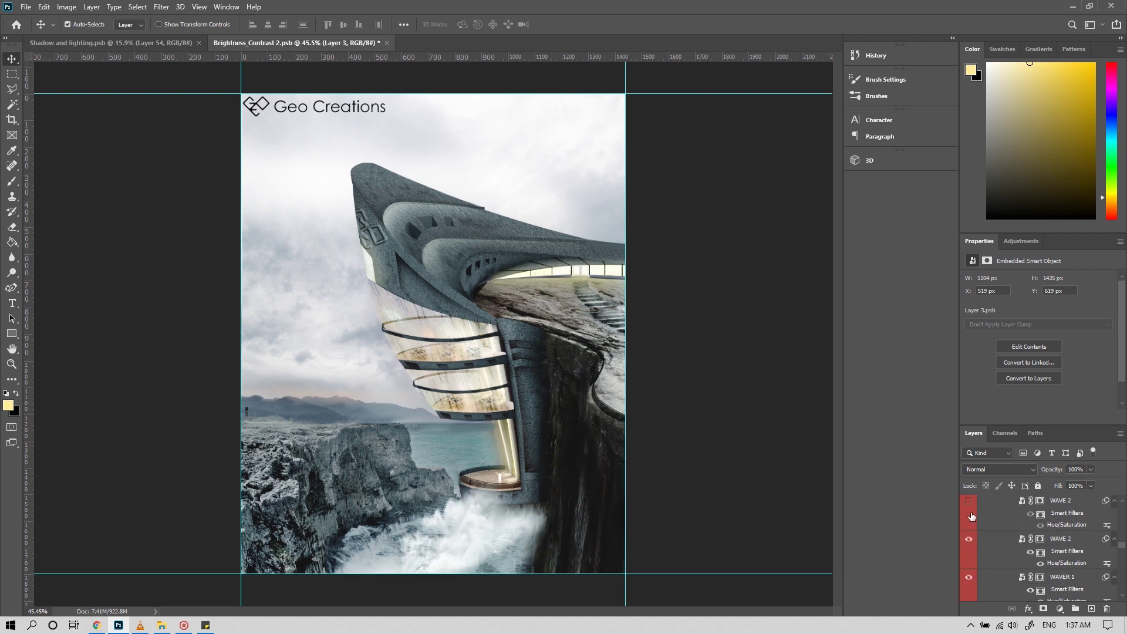
scroll(971, 526, "up", 1)
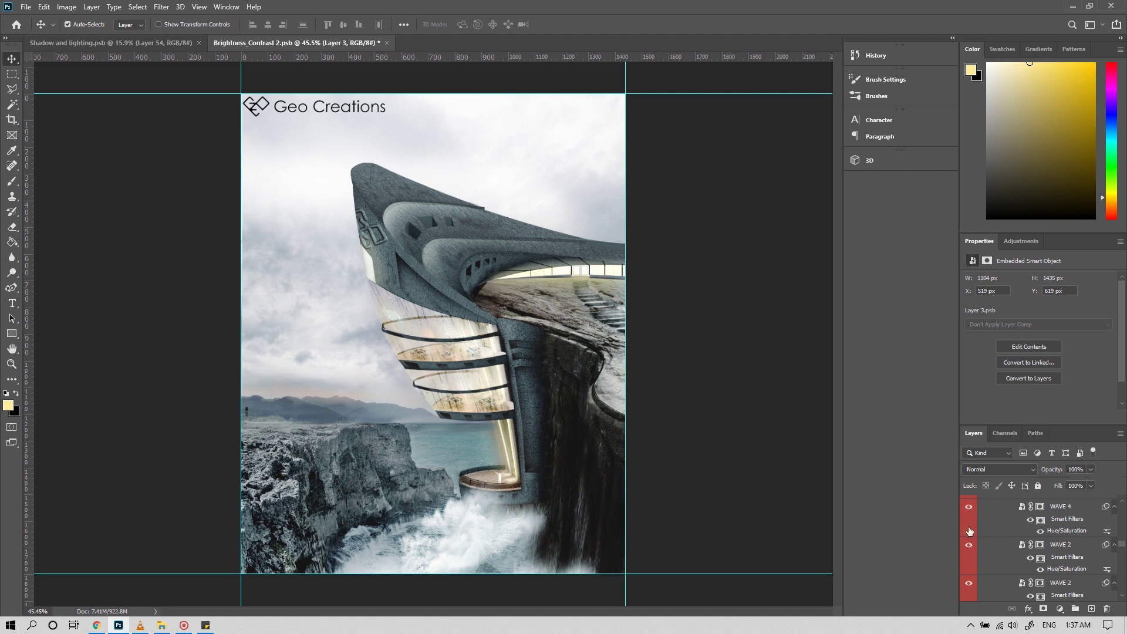
scroll(969, 531, "up", 1)
scroll(626, 490, "down", 1)
scroll(614, 497, "down", 1)
scroll(505, 519, "up", 2)
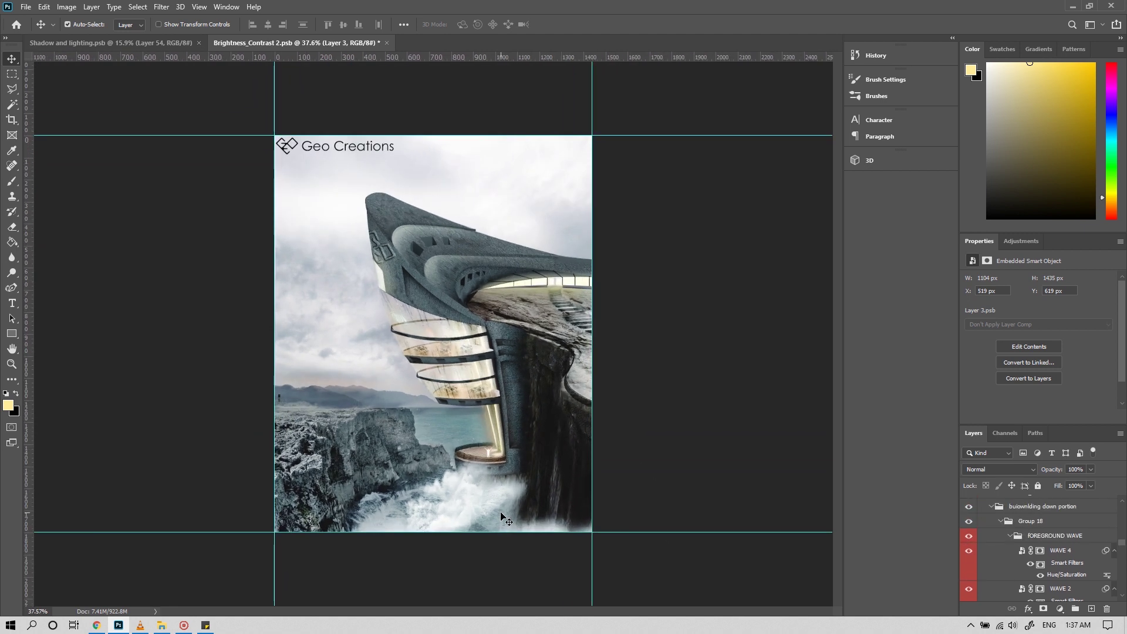
scroll(529, 506, "down", 1)
scroll(410, 430, "up", 2)
scroll(509, 416, "up", 1)
scroll(520, 414, "up", 1)
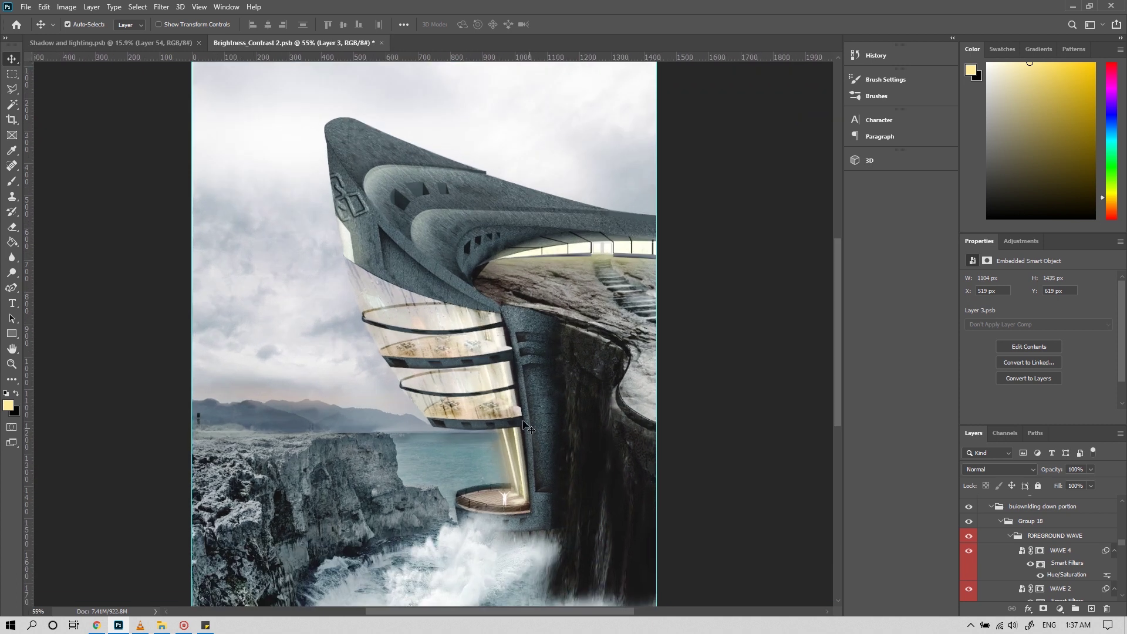
scroll(531, 413, "up", 2)
scroll(531, 414, "down", 2)
scroll(542, 430, "down", 2)
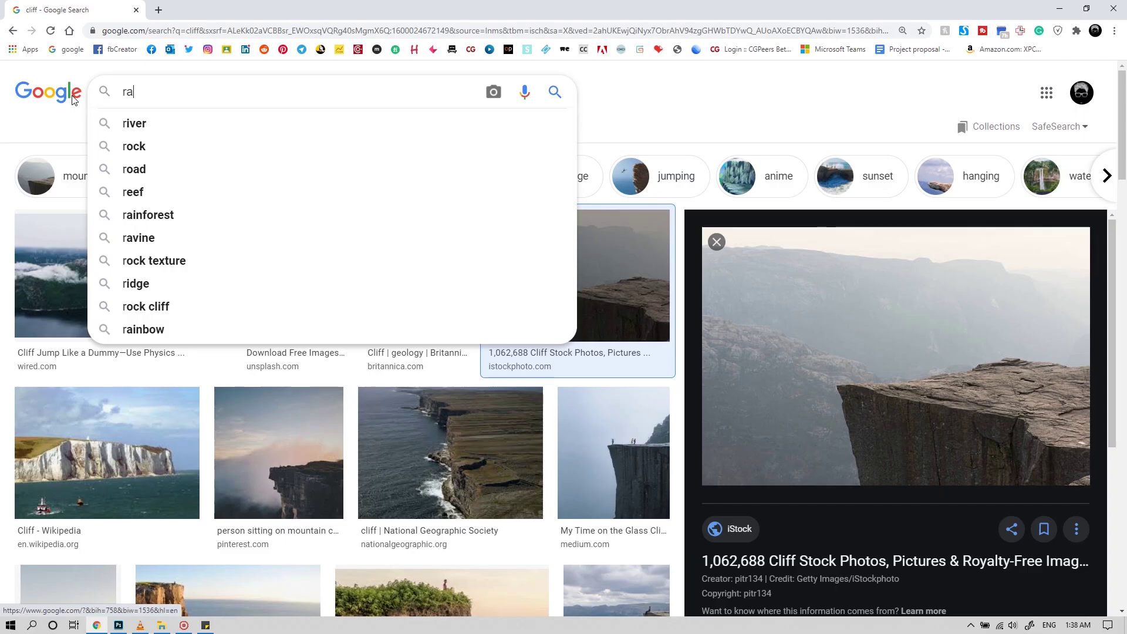
type("ain o")
type("verla")
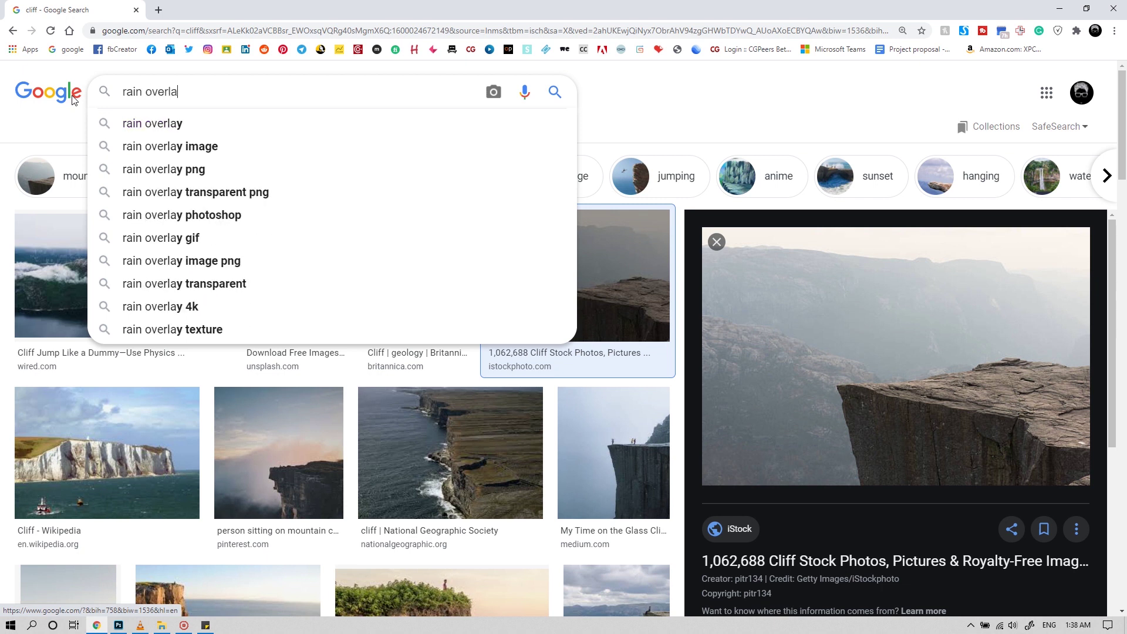
type("y")
key("Down")
key("Return")
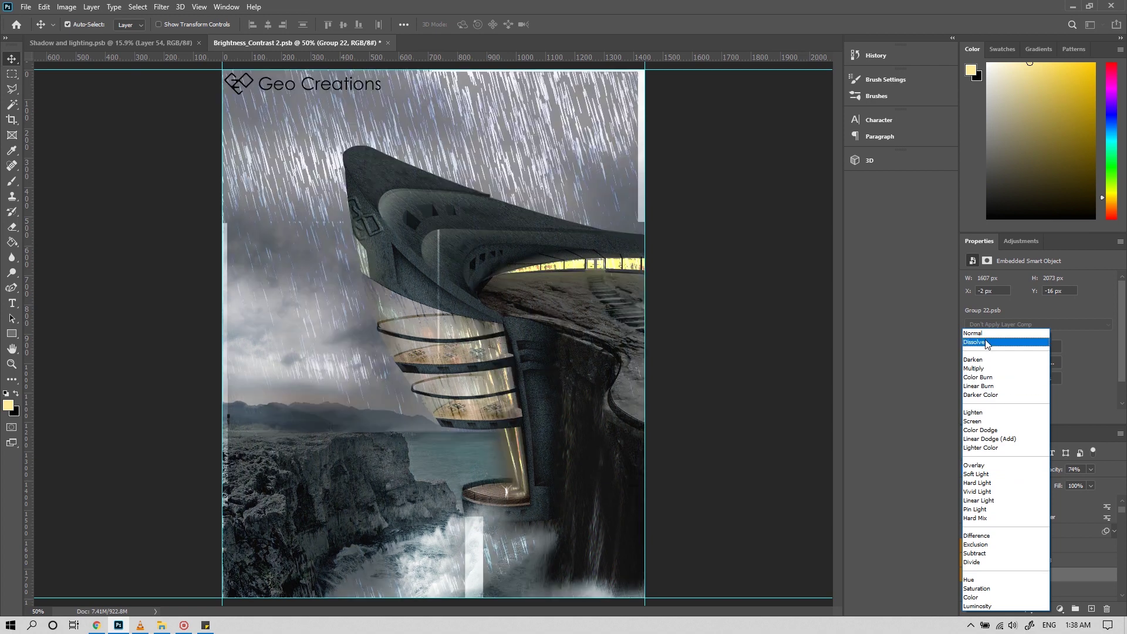
Step: Blend the rain overlay in Screen mode and reveal the Group 23 fog effects
left_click(974, 421)
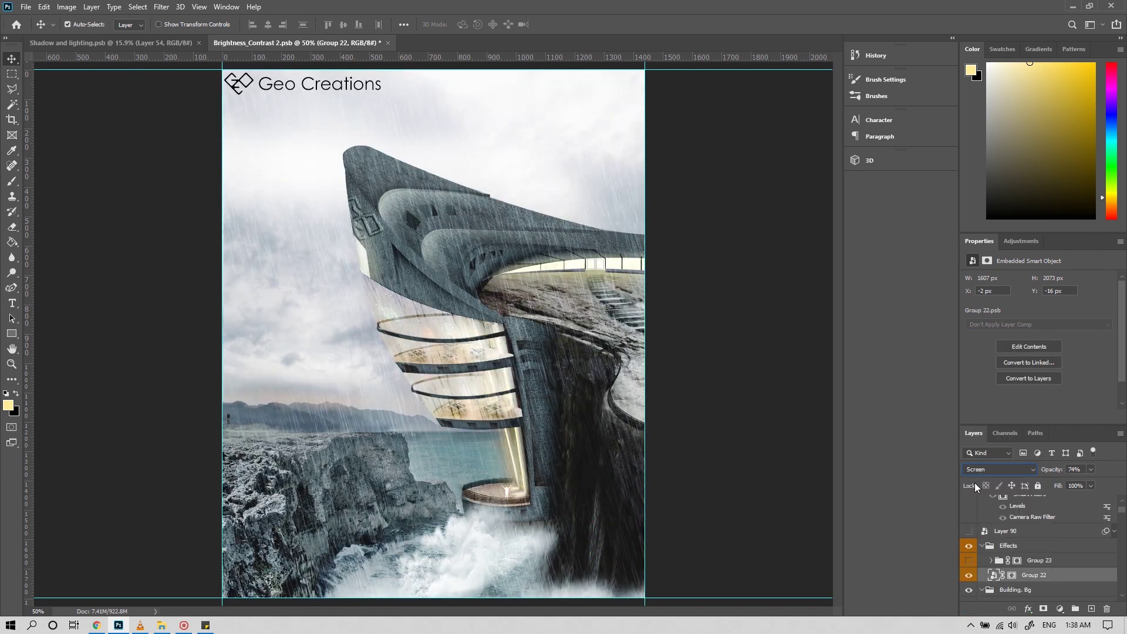
left_click(969, 561)
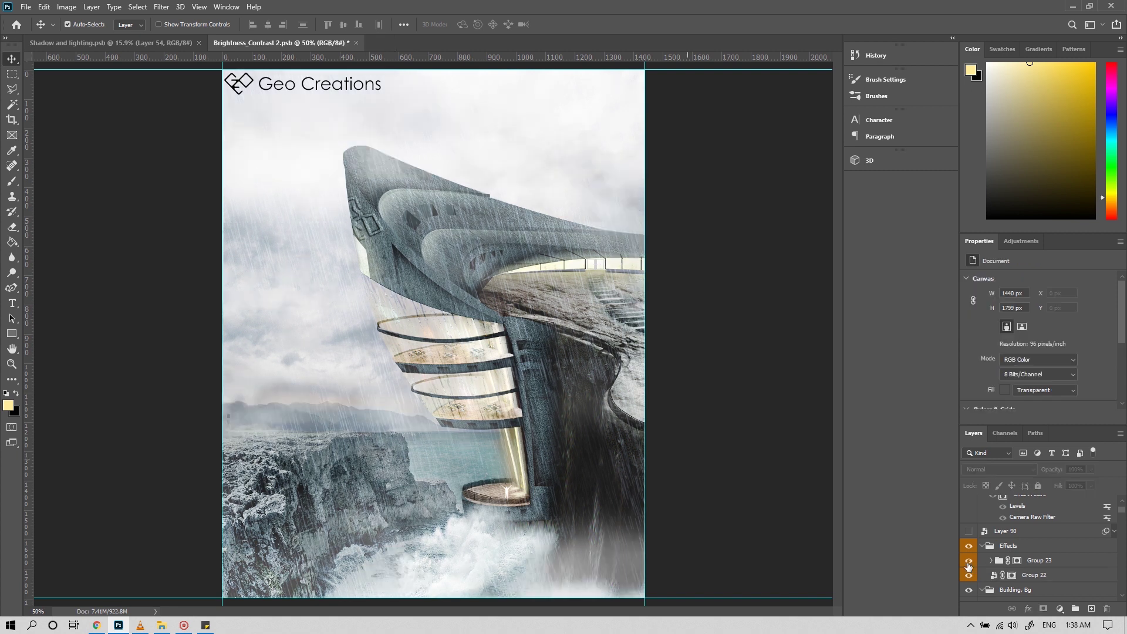
left_click(969, 561)
left_click(969, 561)
scroll(340, 390, "up", 4)
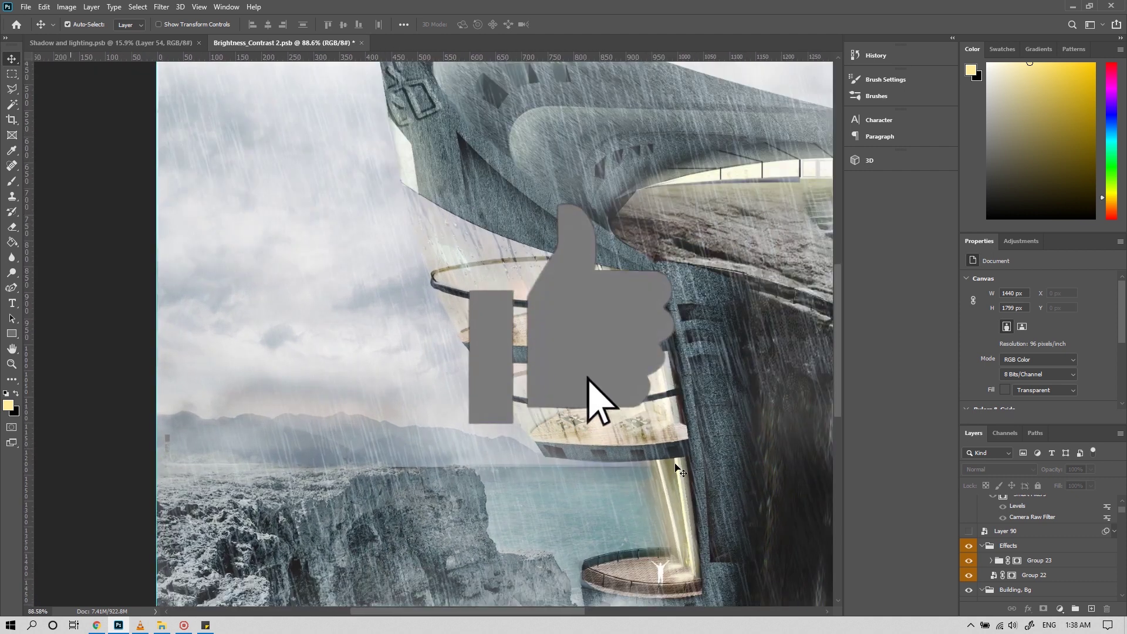
Step: Collapse the Effects group and stamp all visible layers into a new merged layer
left_click(983, 545)
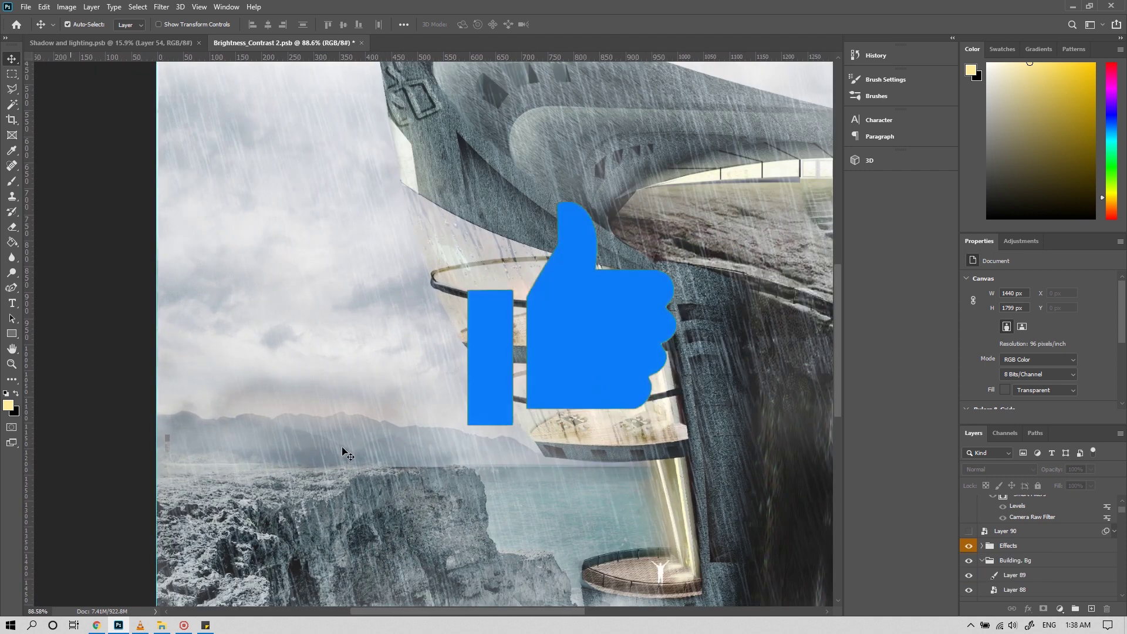
scroll(344, 453, "down", 5)
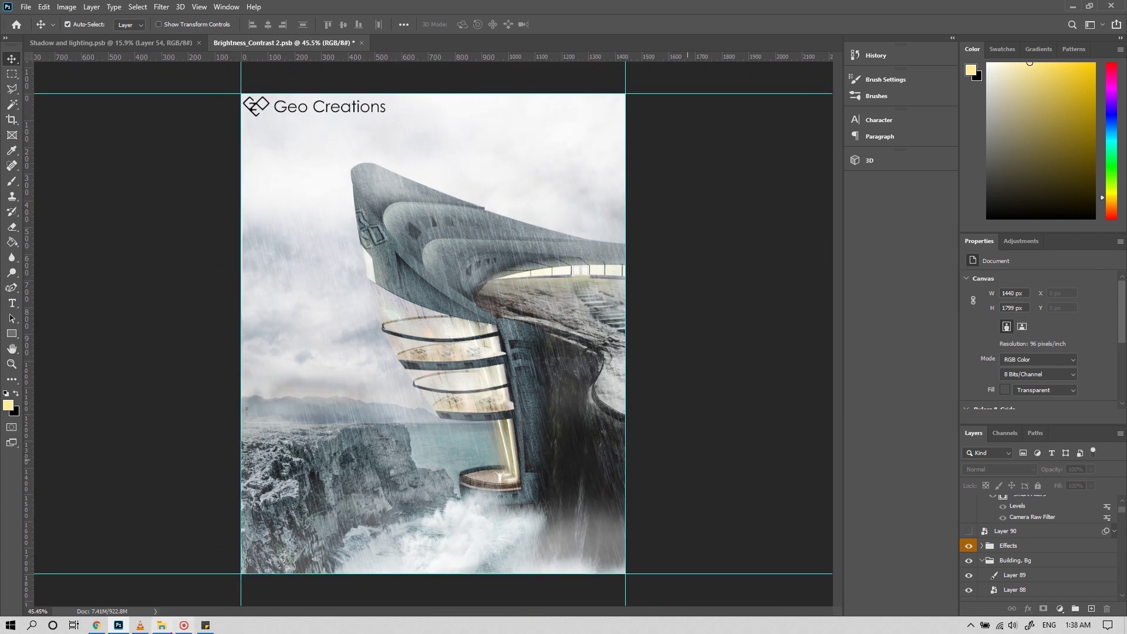
key("ctrl+alt+shift+e")
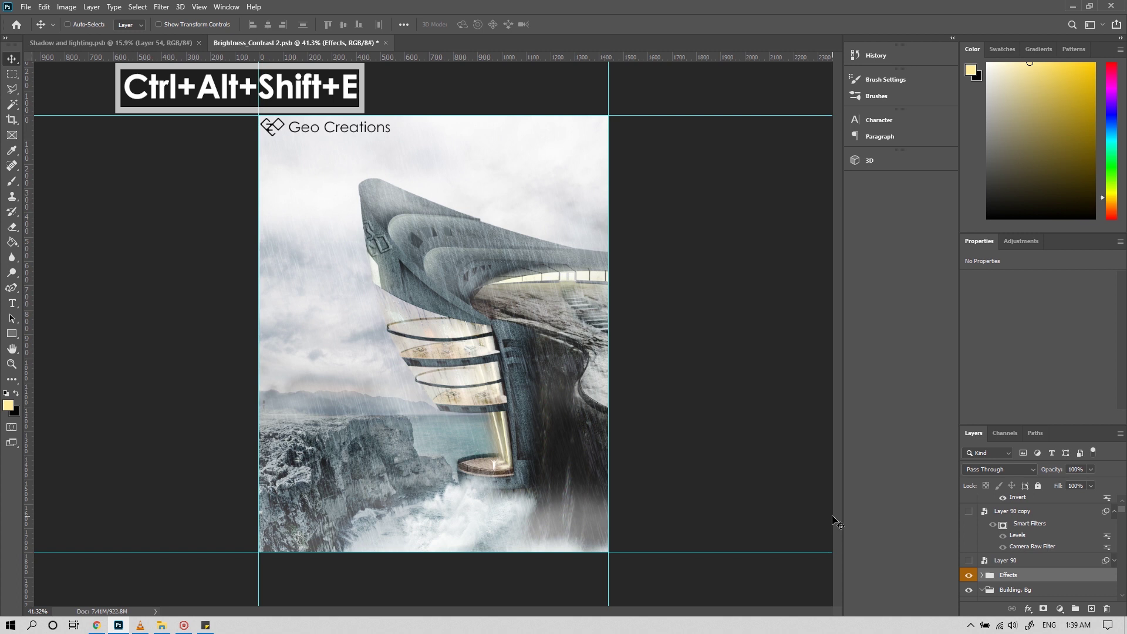
left_click(477, 434, "ctrl")
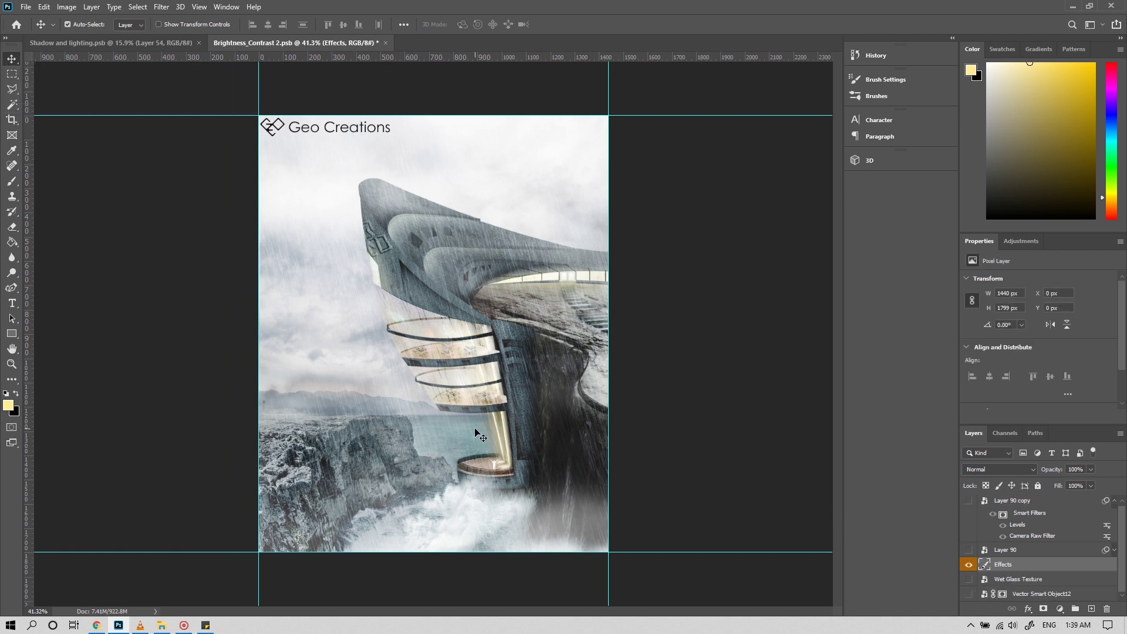
key("ctrl+alt+a")
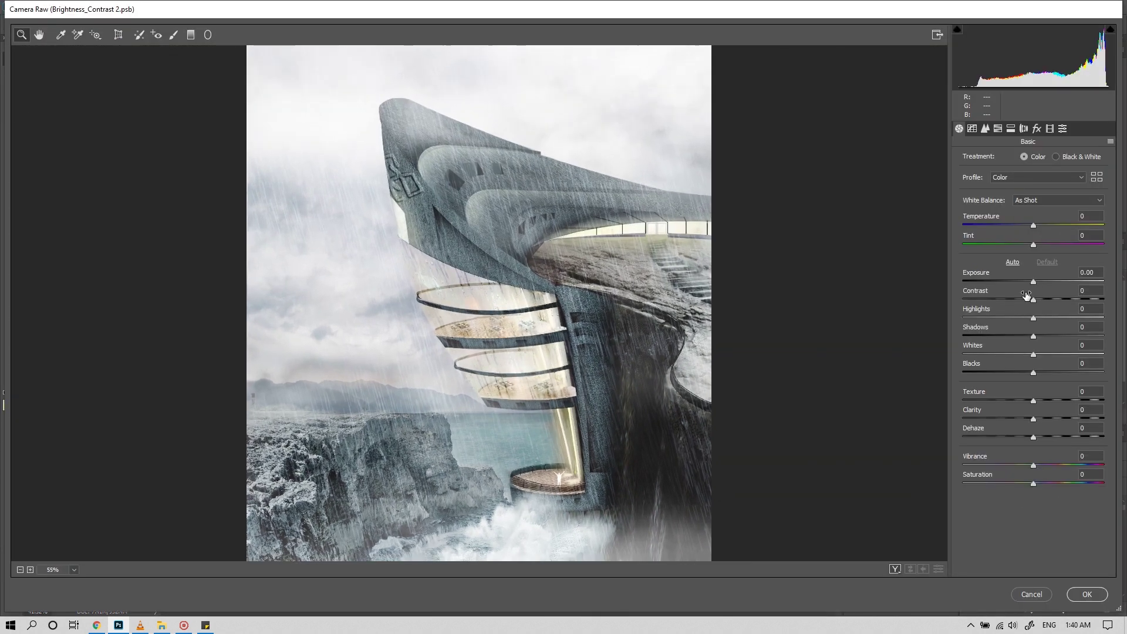
Step: In Camera Raw, raise contrast, slightly boost yellows saturation and add subtle texture
left_click_drag(1033, 301, 1037, 301)
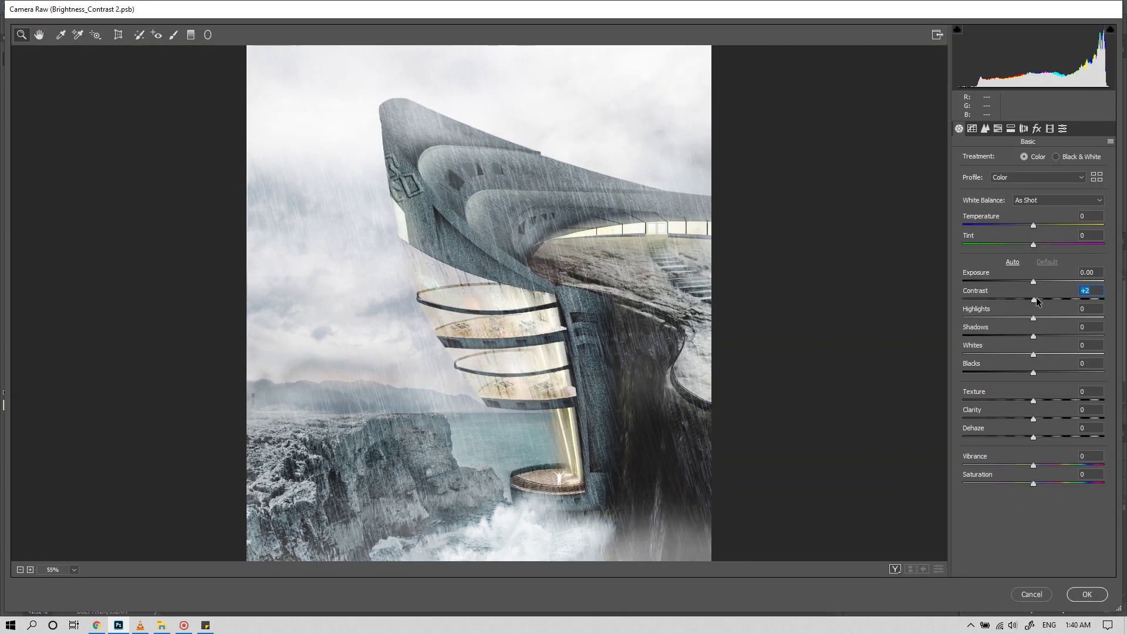
left_click(985, 129)
left_click_drag(1033, 240, 1039, 240)
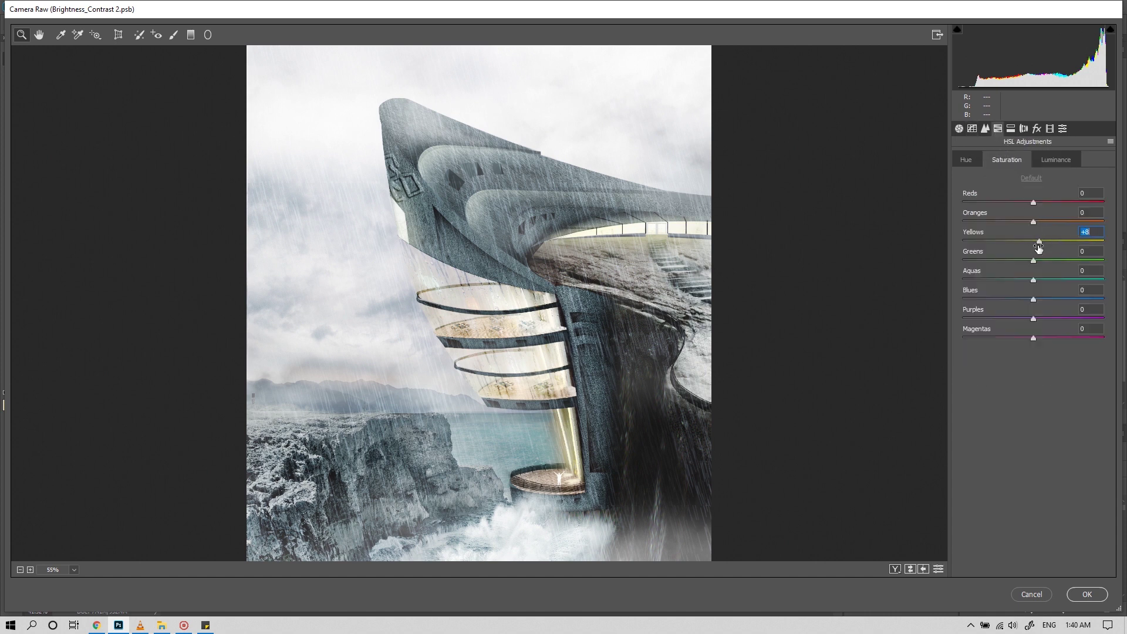
left_click(959, 129)
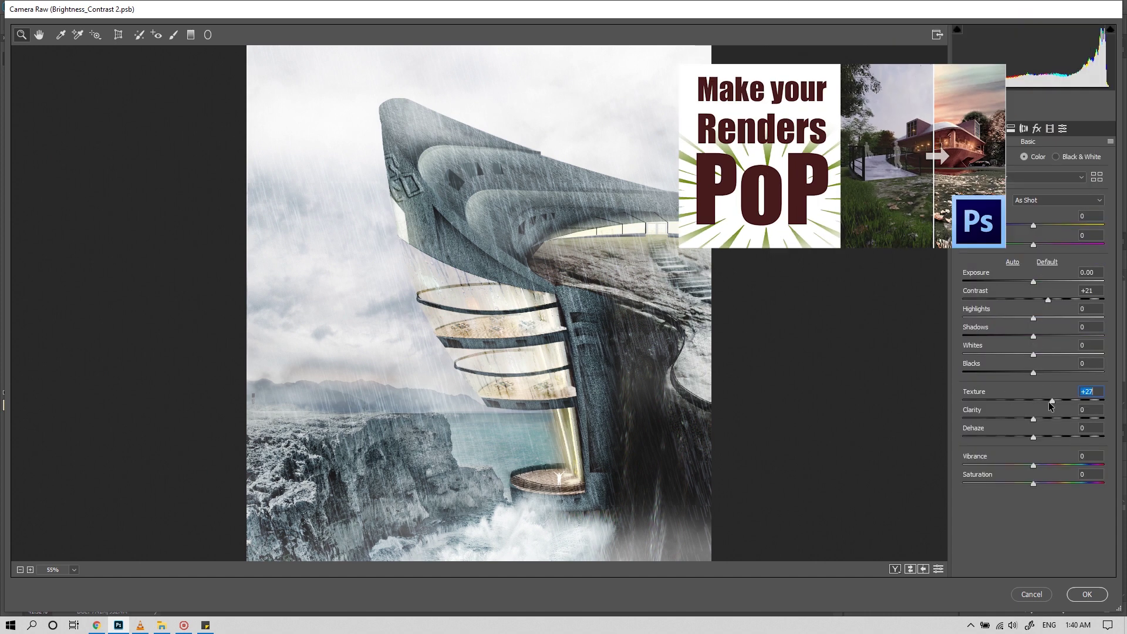
left_click_drag(1034, 400, 1054, 401)
left_click(1037, 400)
Step: Apply Auto tone, Dehaze +20 and Saturation -30, then commit the Camera Raw grade
left_click(1013, 262)
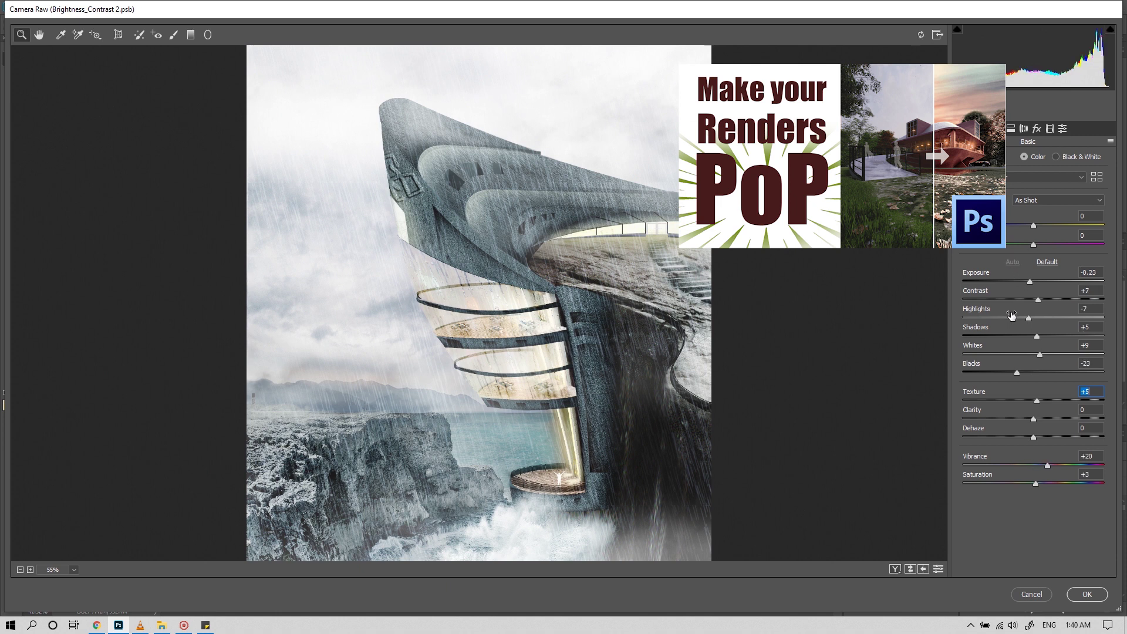
left_click_drag(1036, 438, 1047, 438)
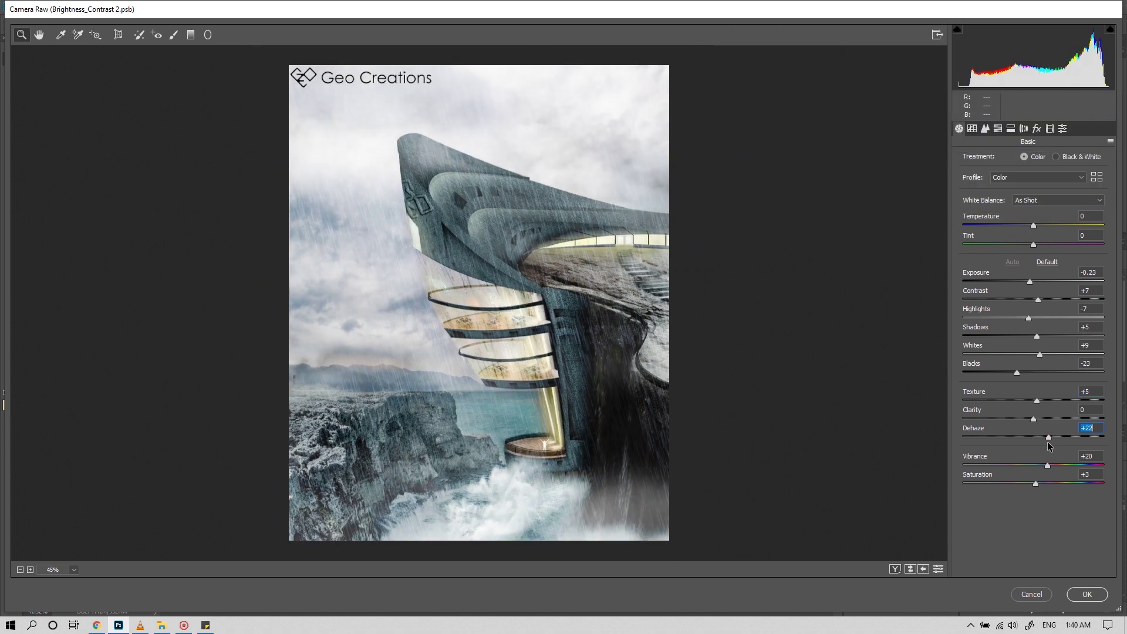
left_click_drag(1048, 484, 1013, 484)
left_click_drag(1036, 337, 1034, 337)
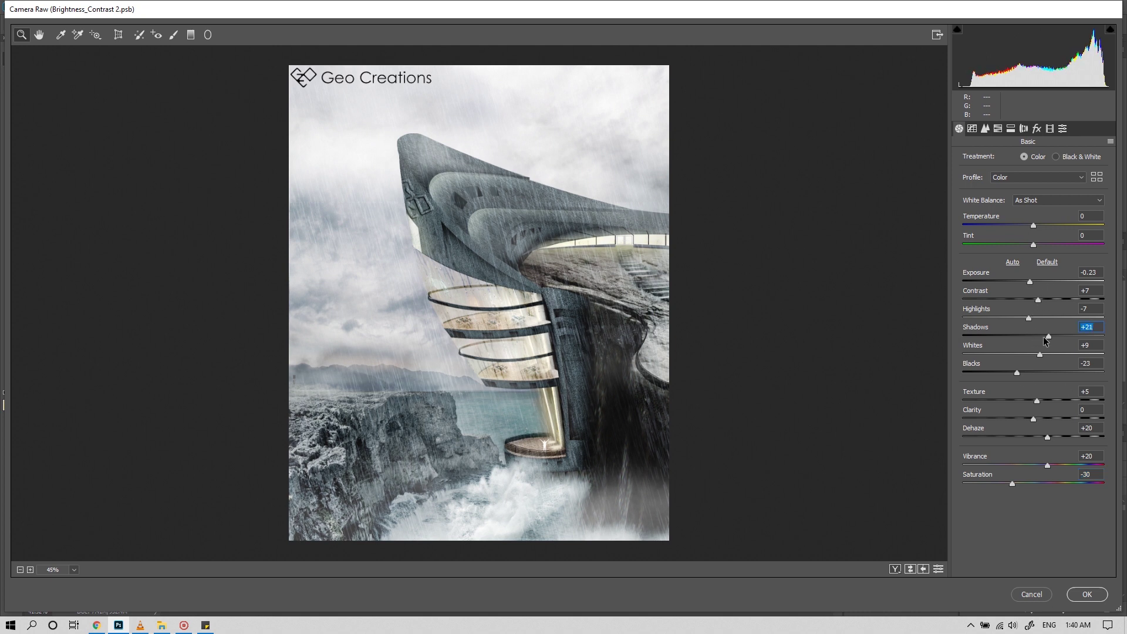
left_click(1093, 597)
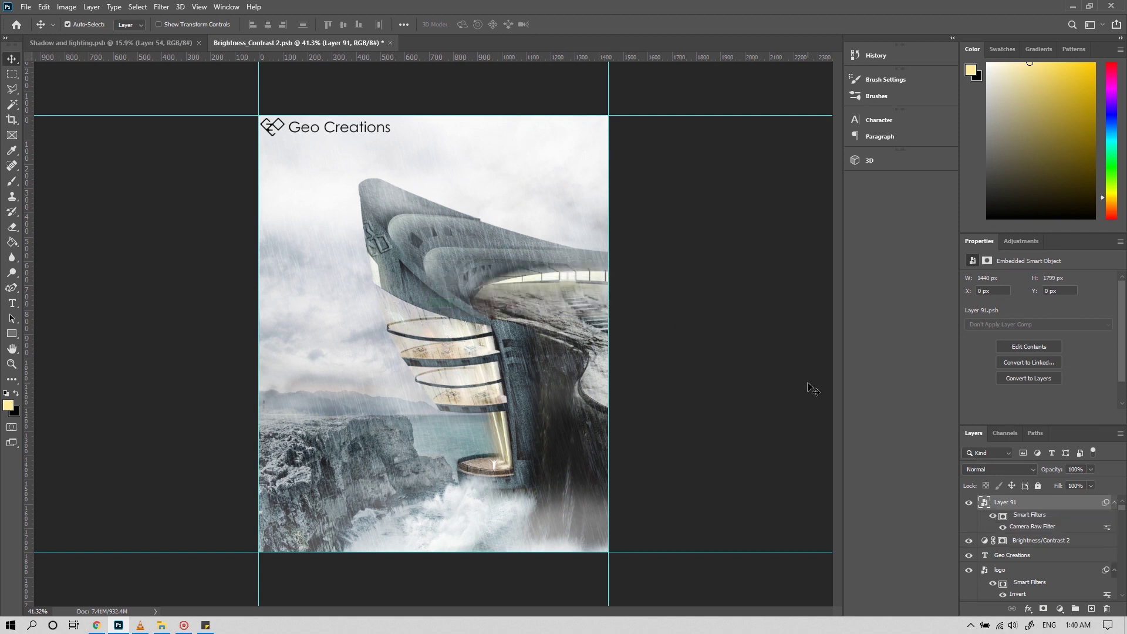
scroll(660, 334, "down", 1)
key("ctrl+shift+a")
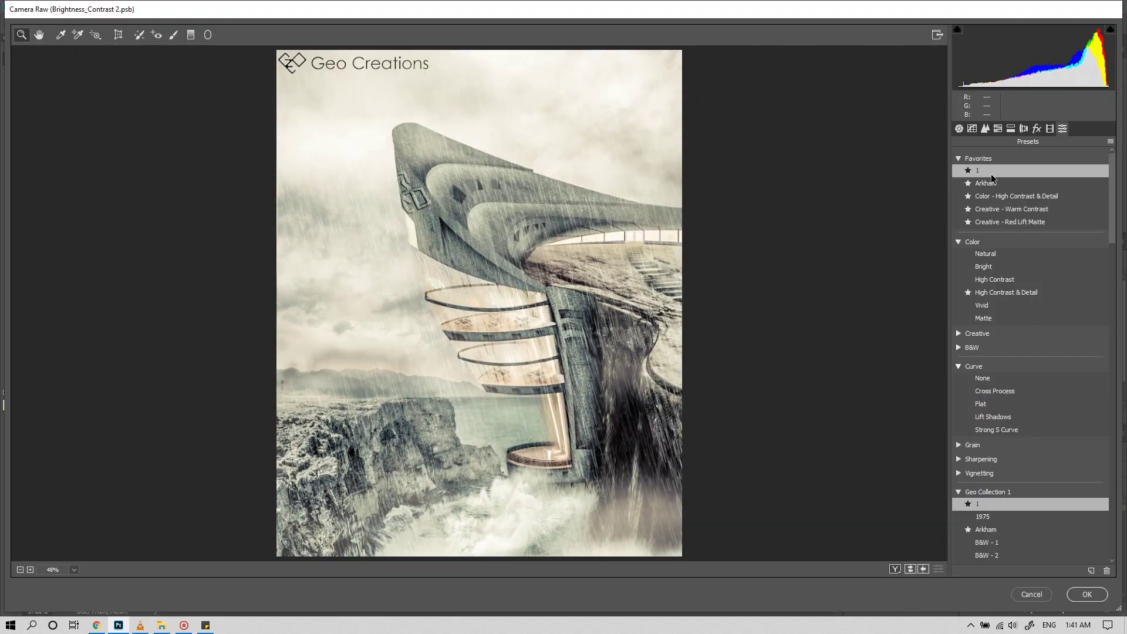
Step: Commit the warm Camera Raw preset, then apply Levels with inputs 25 / 0.58 and a lower white point
left_click(1088, 595)
key("ctrl+l")
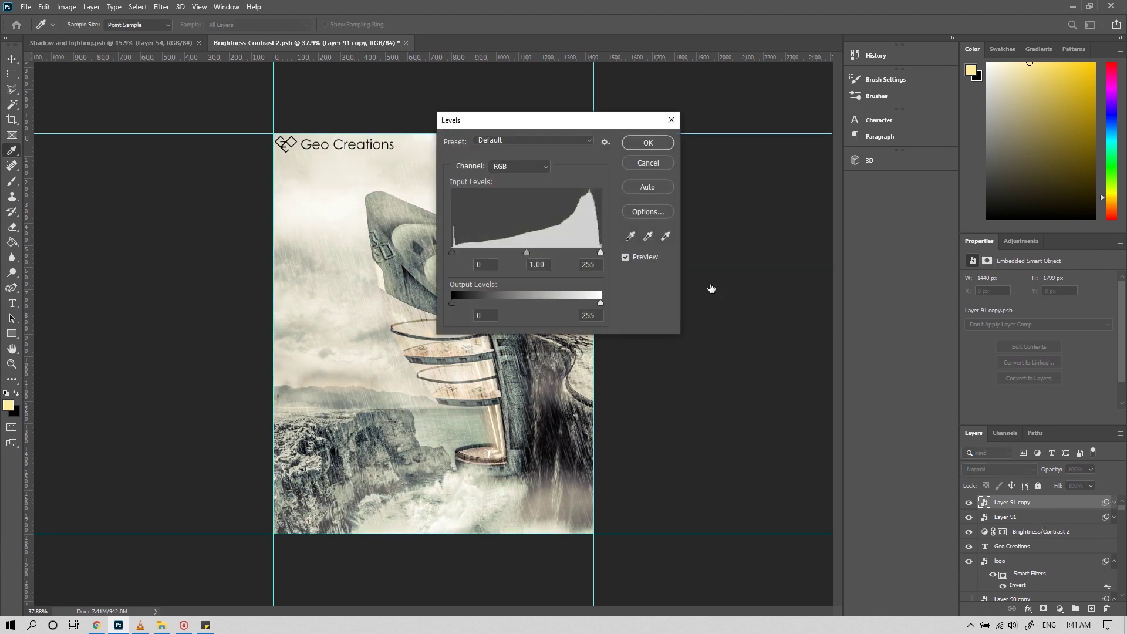
left_click_drag(548, 124, 792, 129)
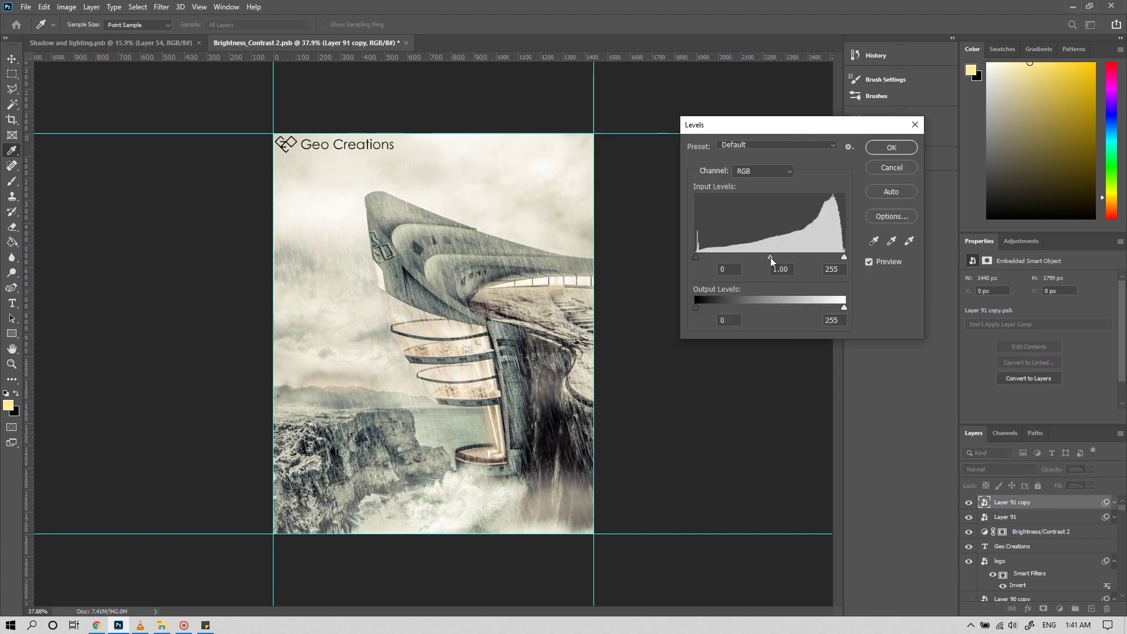
left_click_drag(771, 258, 795, 260)
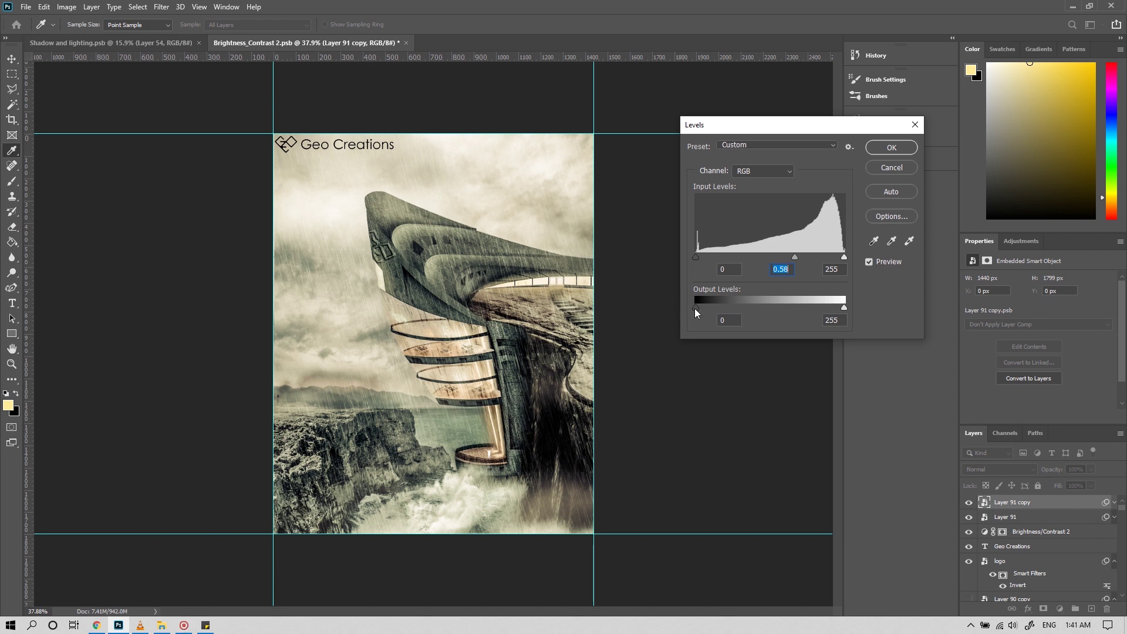
left_click_drag(697, 258, 711, 257)
left_click(697, 308)
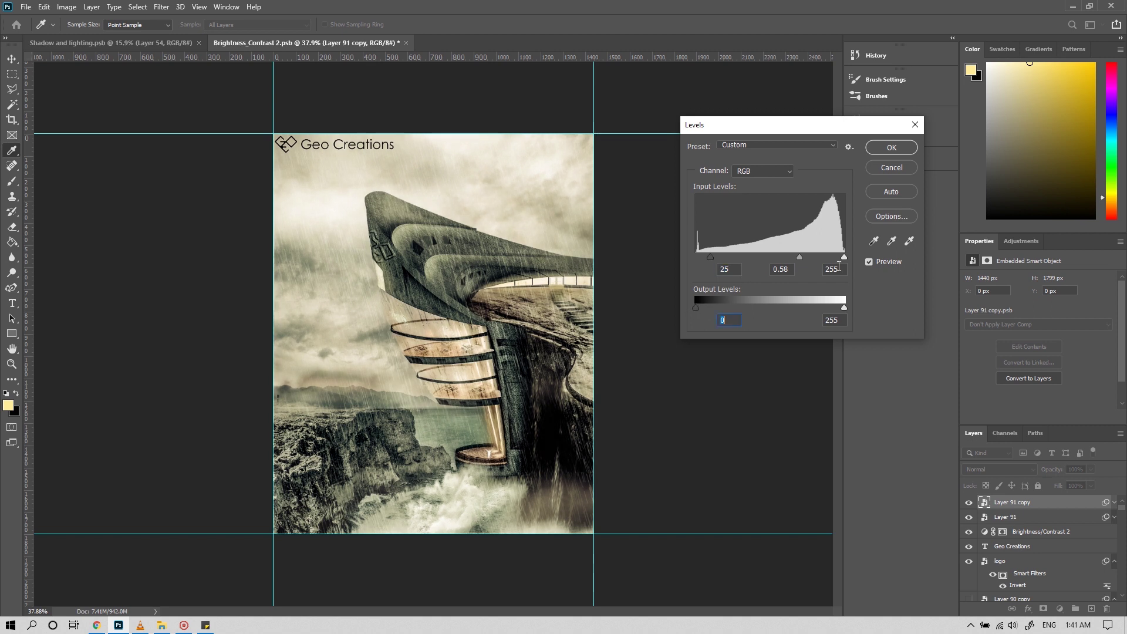
left_click_drag(844, 257, 832, 257)
left_click(892, 147)
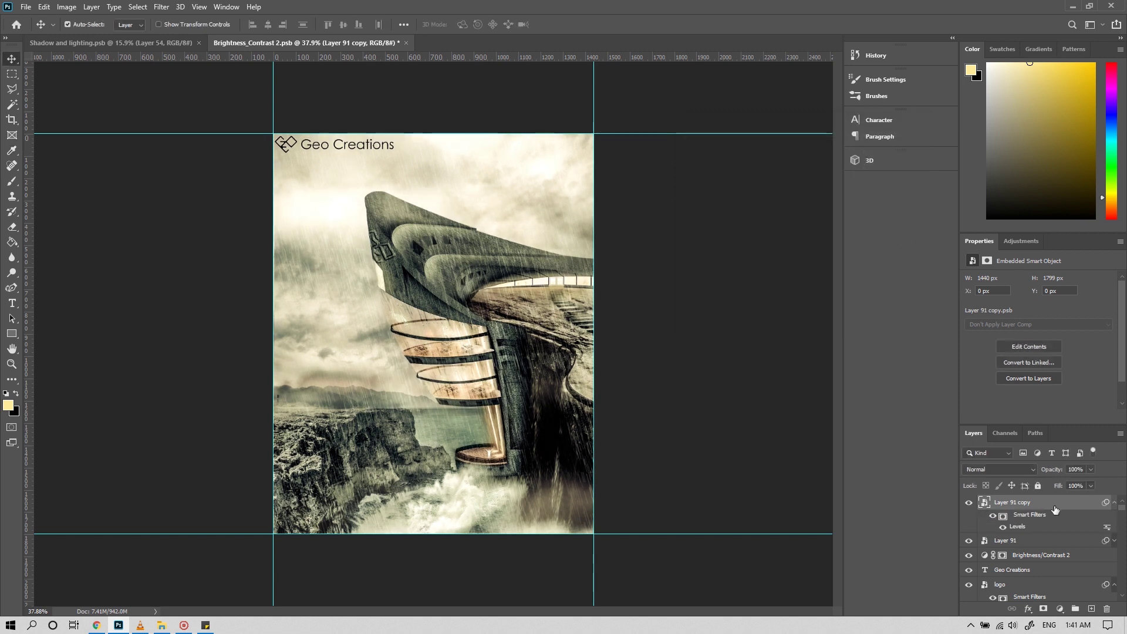
Step: Set Layer 91 copy to 36% opacity and toggle its visibility to compare the toning
left_click(1091, 470)
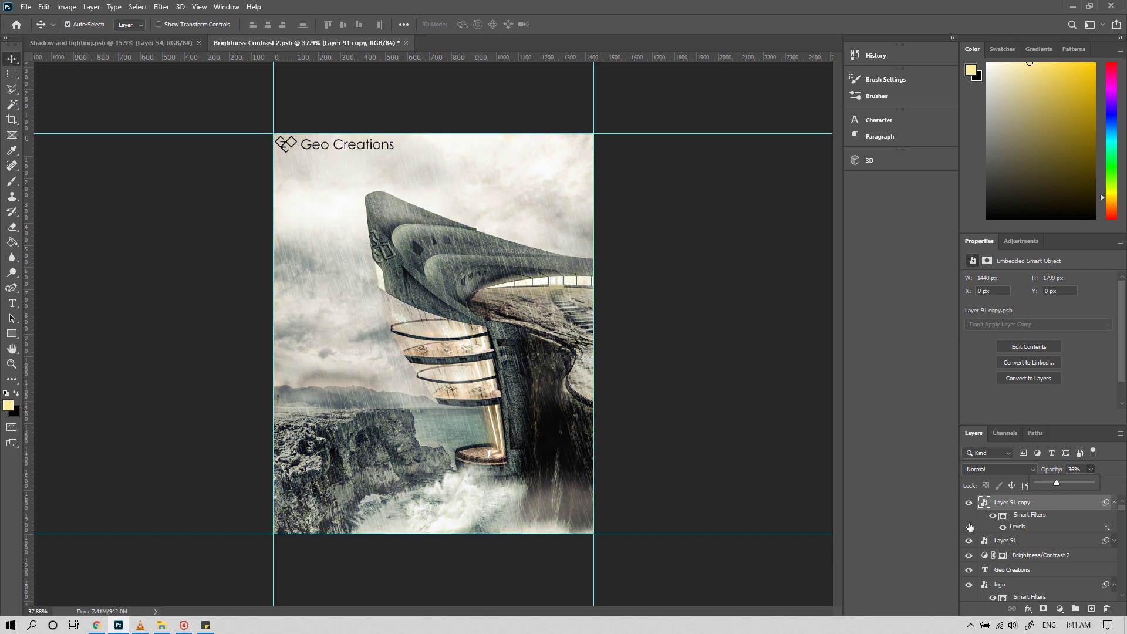
left_click(919, 509)
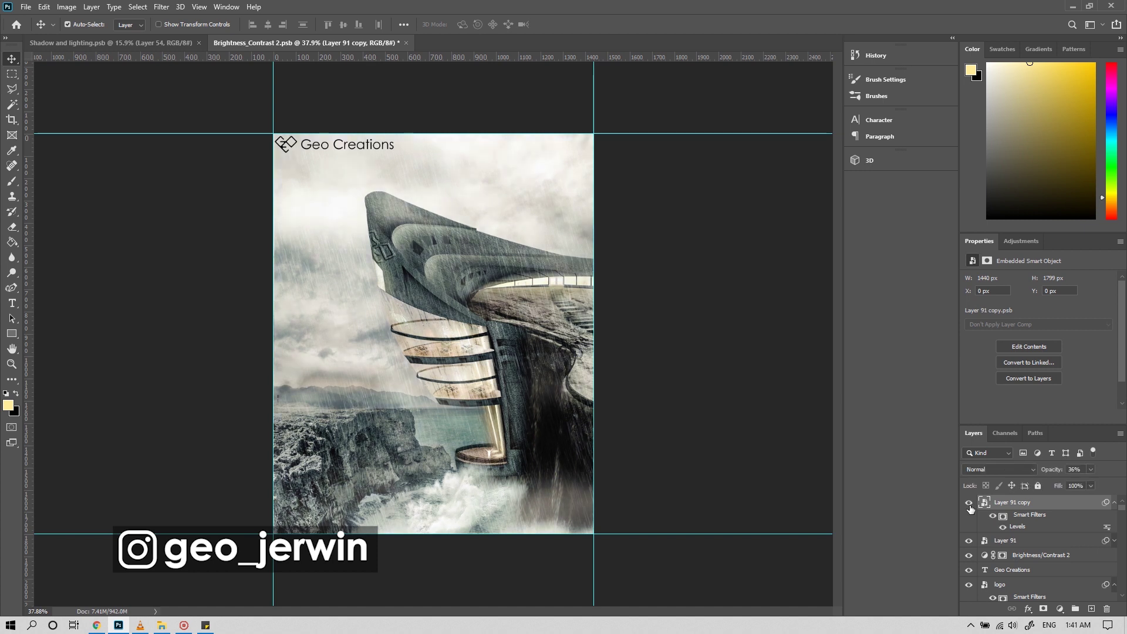
left_click(971, 505)
left_click(969, 503)
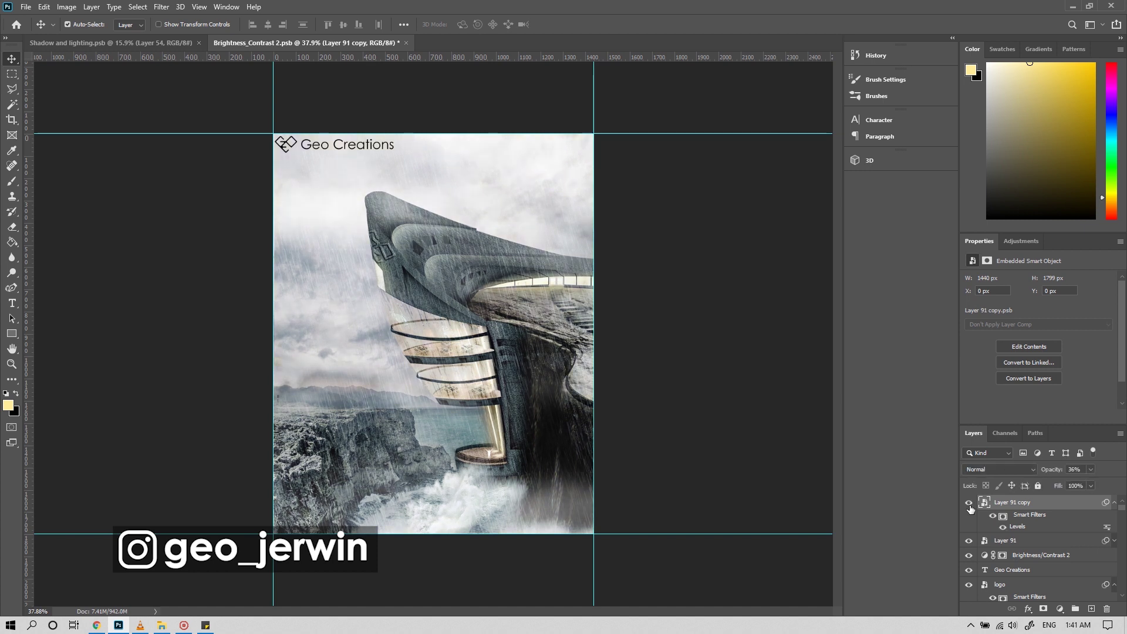
scroll(719, 480, "down", 1)
scroll(720, 480, "down", 1)
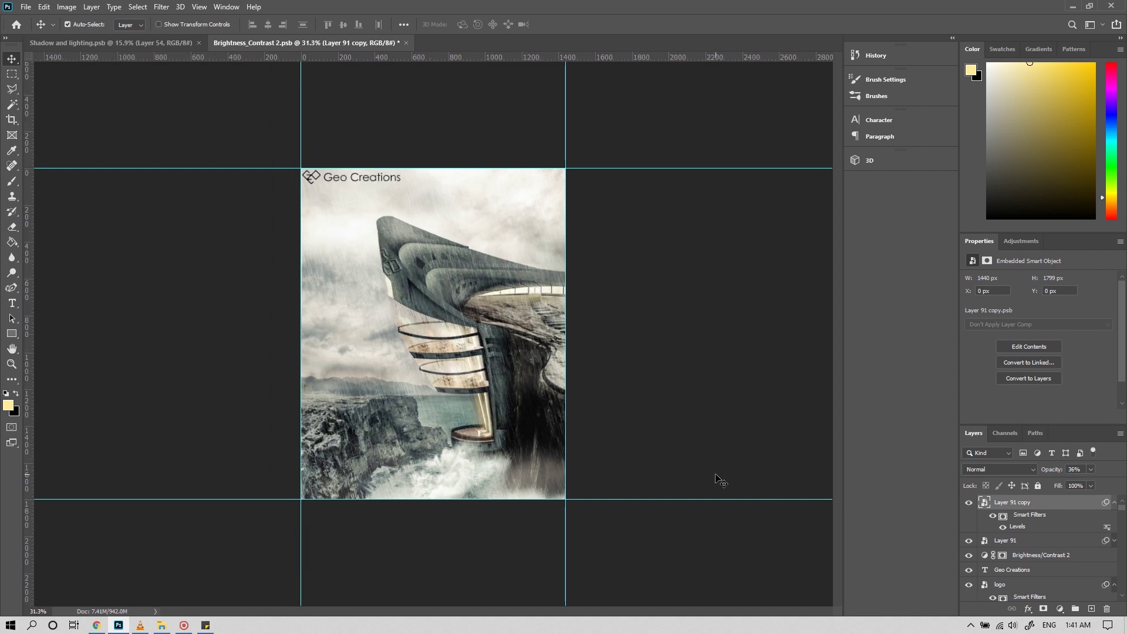
scroll(685, 460, "up", 1)
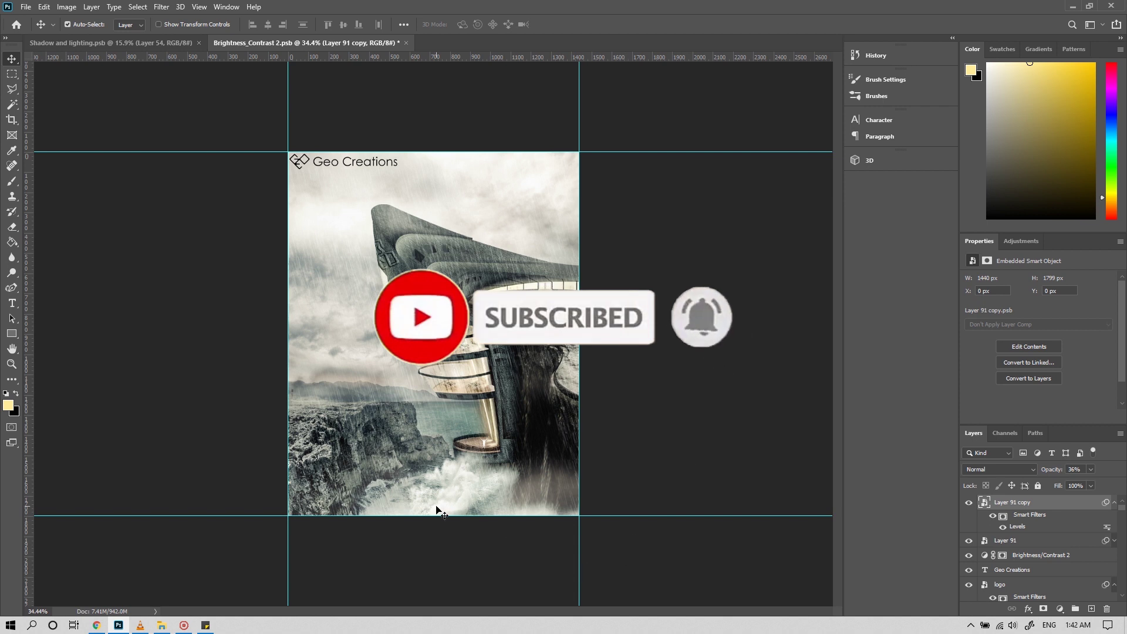
key("ctrl+plus")
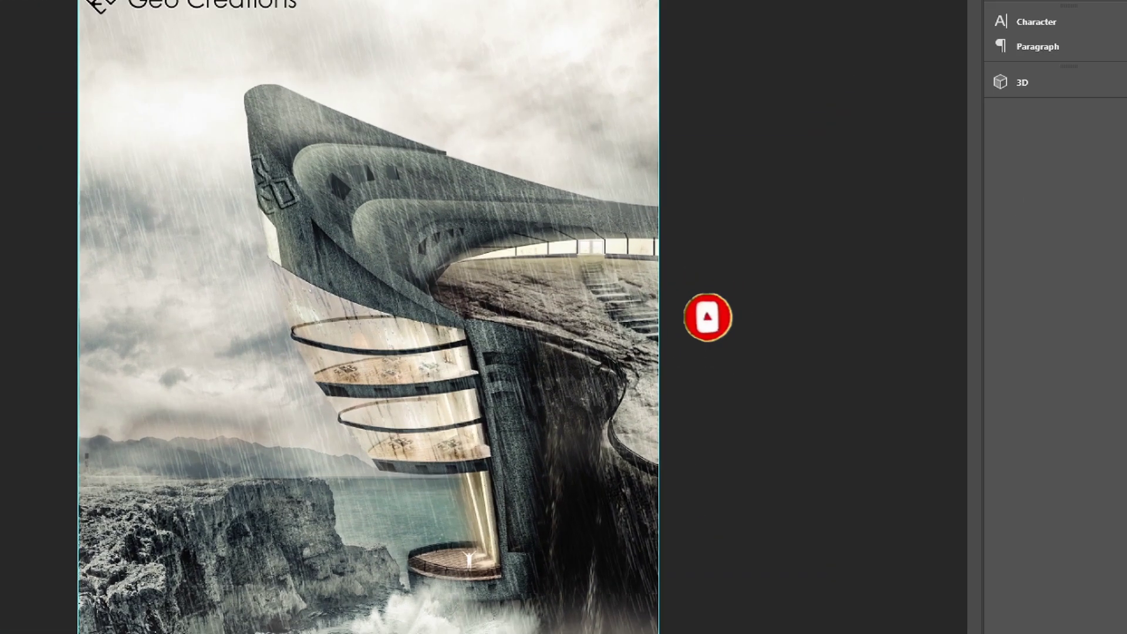